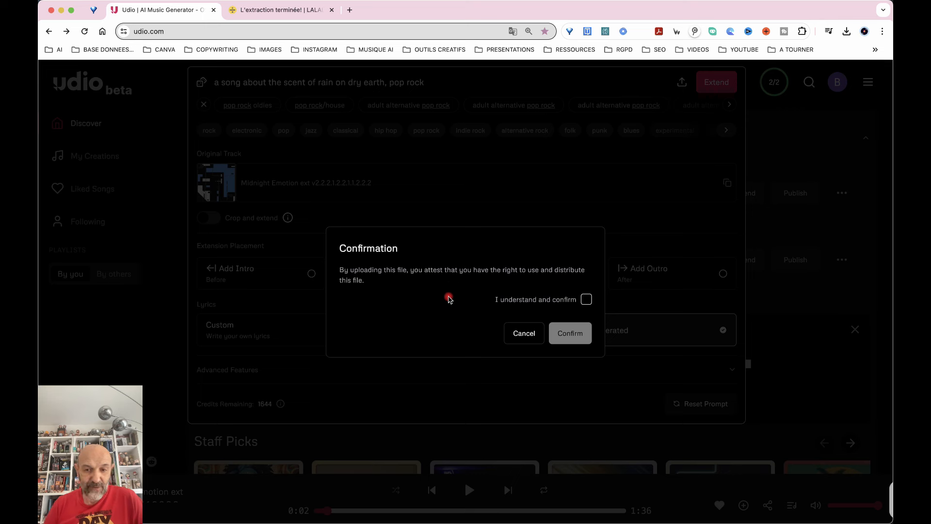
Attest to having the right to use and distribute the audio file and confirm its upload.
click(586, 300)
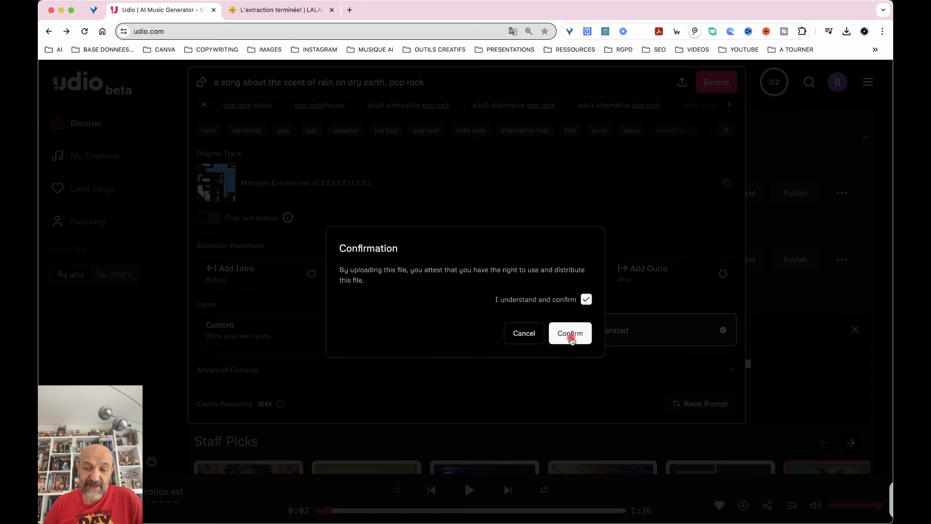
click(570, 334)
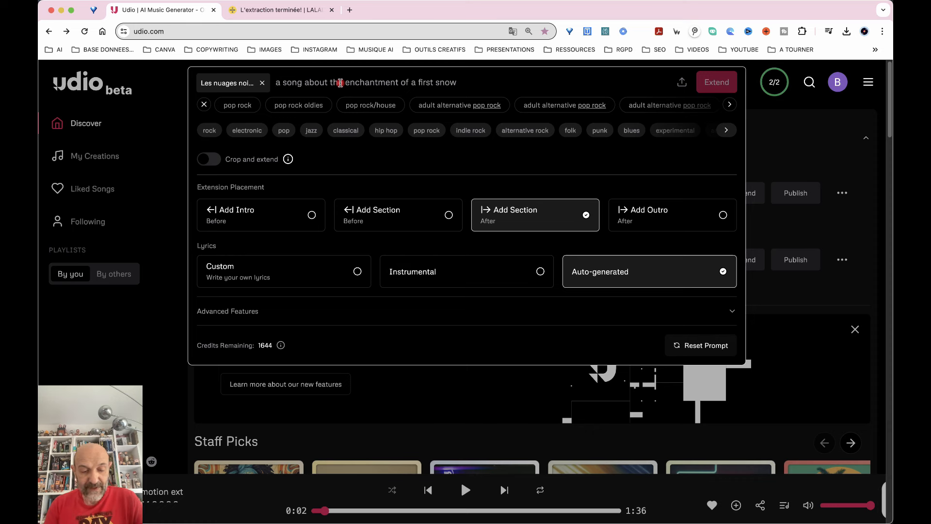
Generate an intro before the uploaded track from the prompt "une chanson sur l'ennui pendant la pluie".
text(une chan)
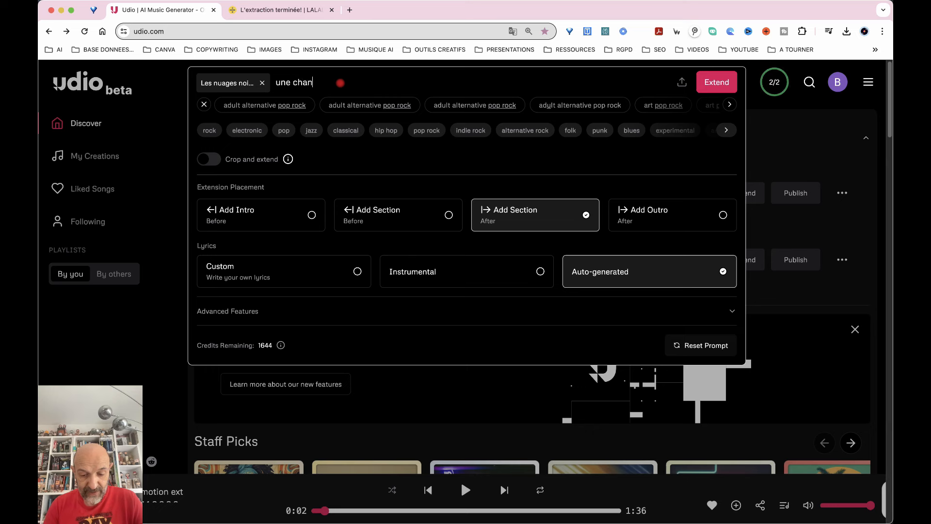
text(son sur l)
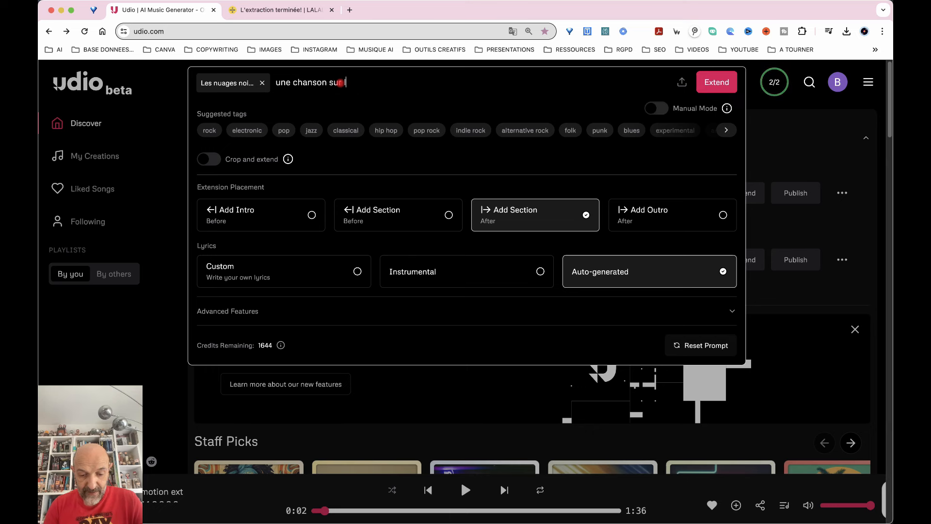
text('ennui )
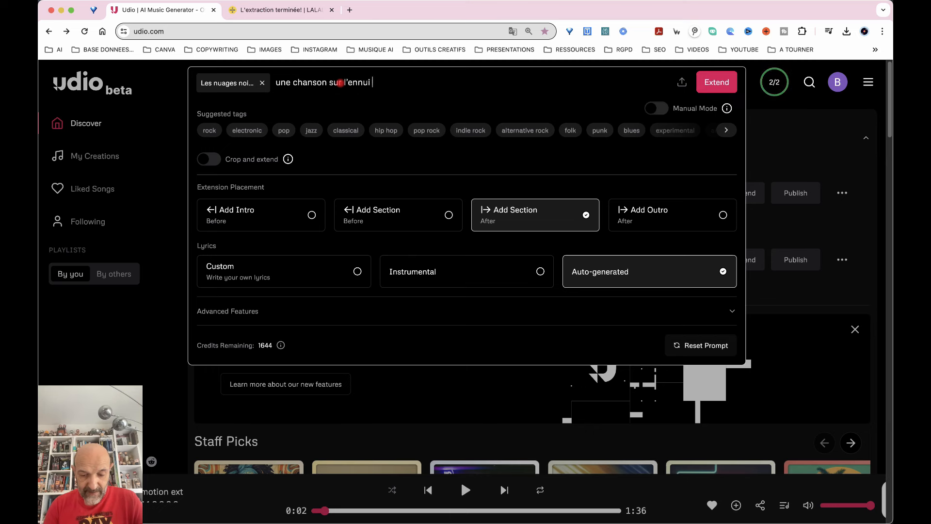
text(pendant l)
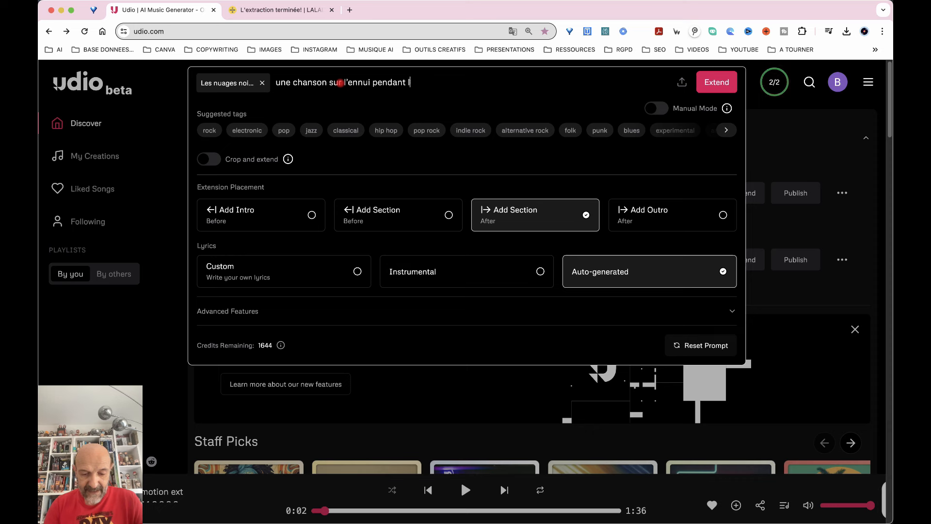
text(a pluie)
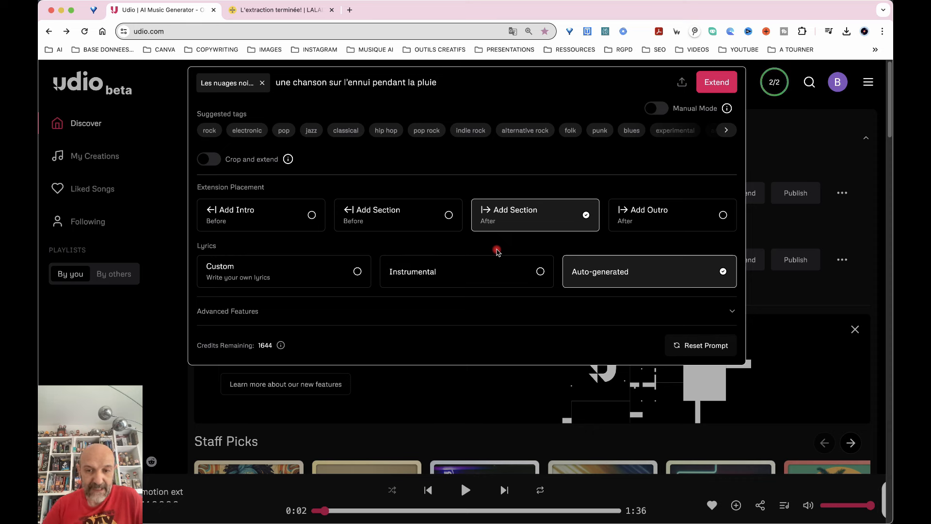
click(240, 217)
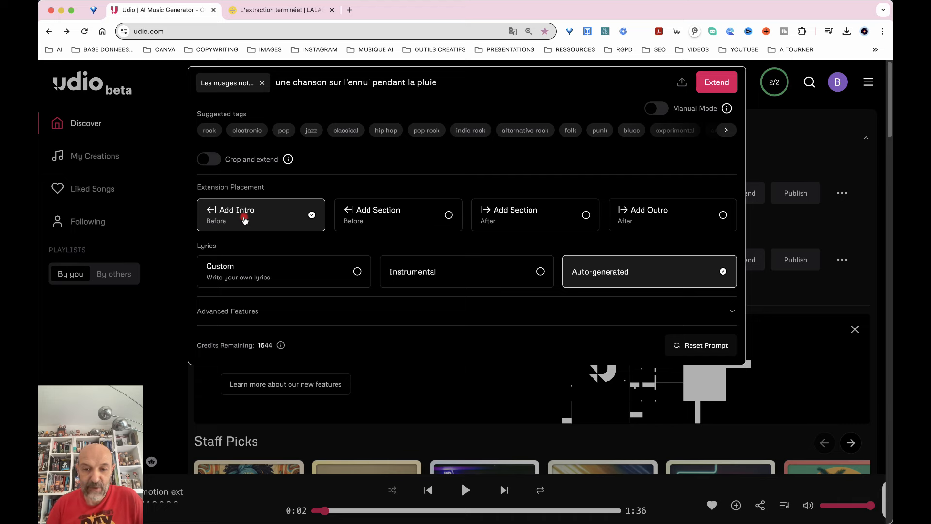
click(711, 85)
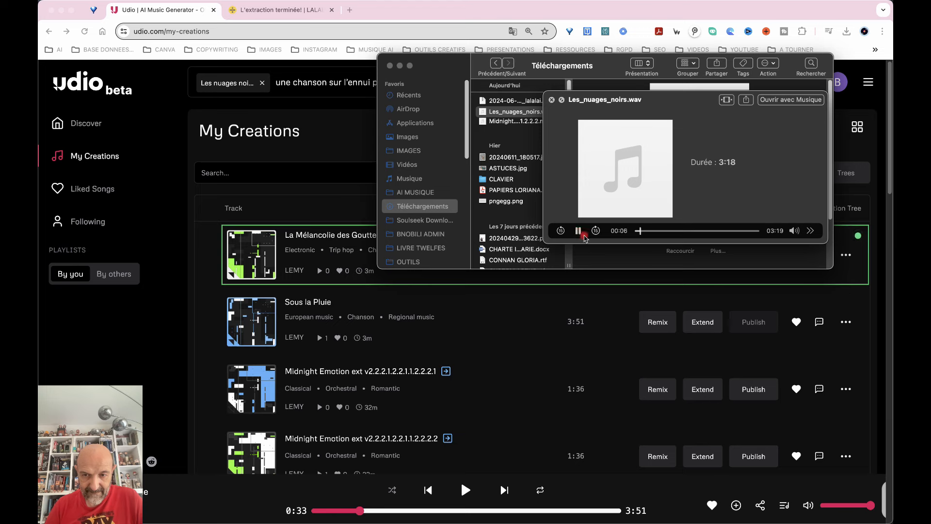
Close the Les_nuages_noirs.wav preview and its Finder window, and listen to the generated song La Mélancolie des Gouttes.
key(space)
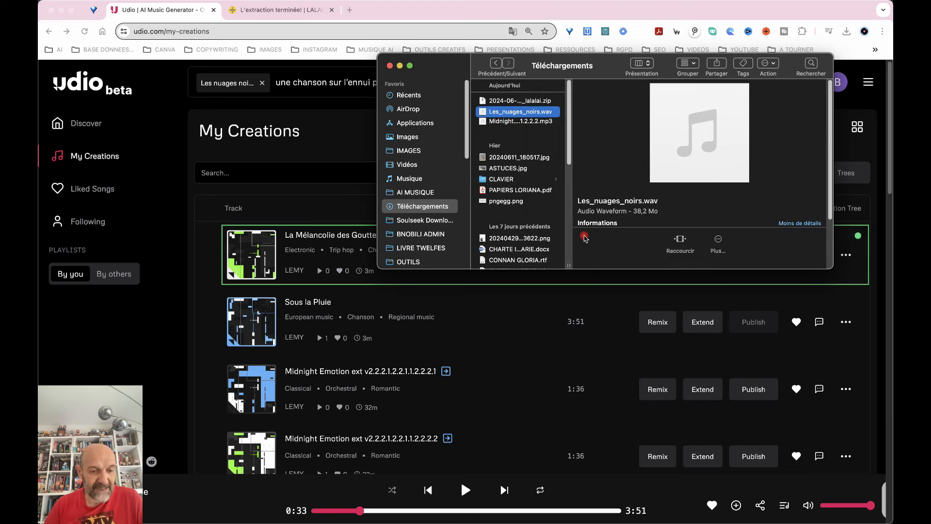
click(389, 67)
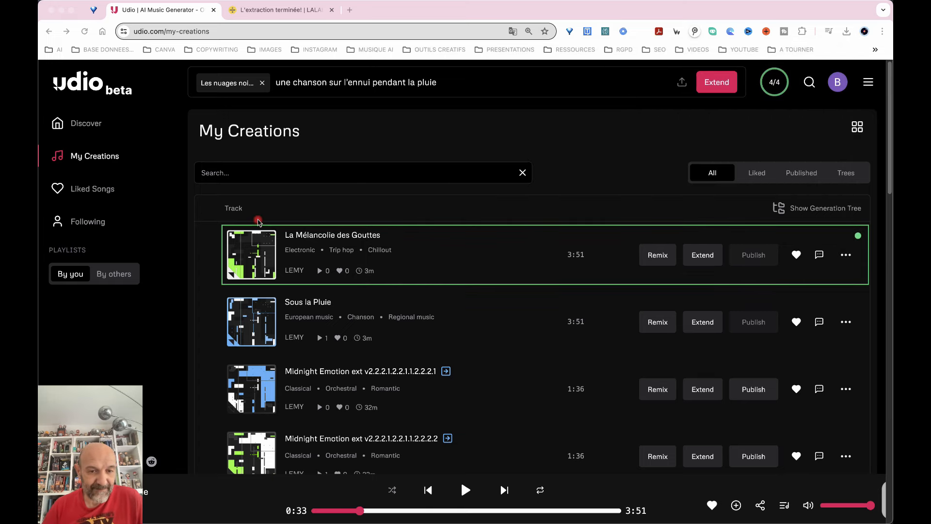
click(324, 235)
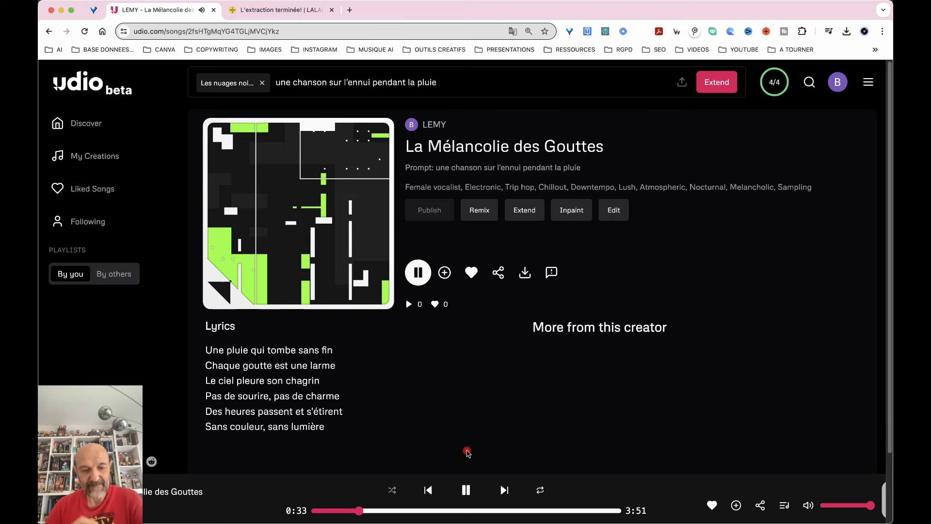
click(468, 491)
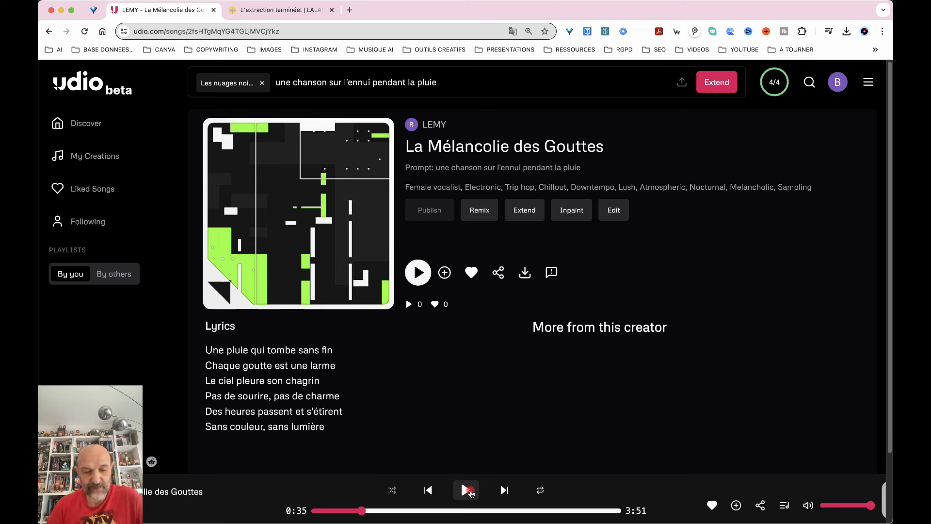
Open the generated song Sous la Pluie from the creations list and listen to its beginning.
click(94, 156)
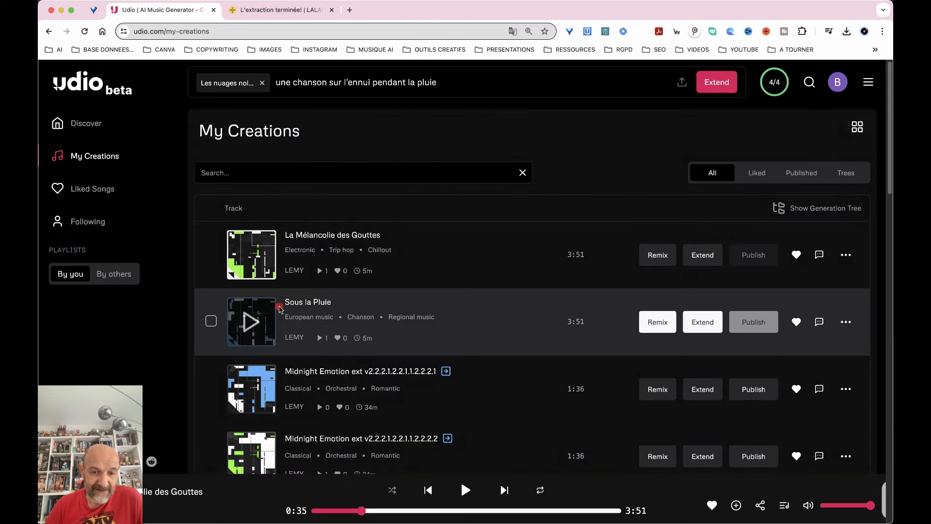
click(288, 305)
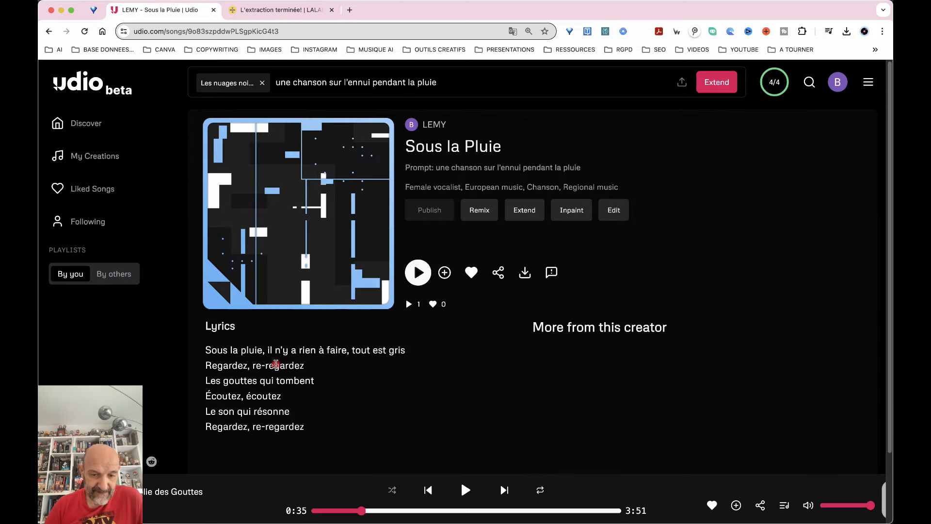
click(298, 215)
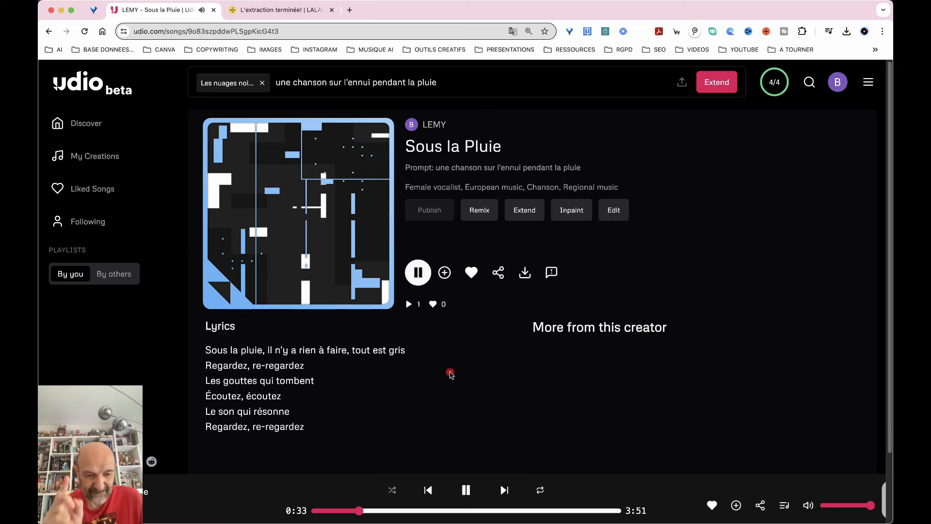
click(467, 491)
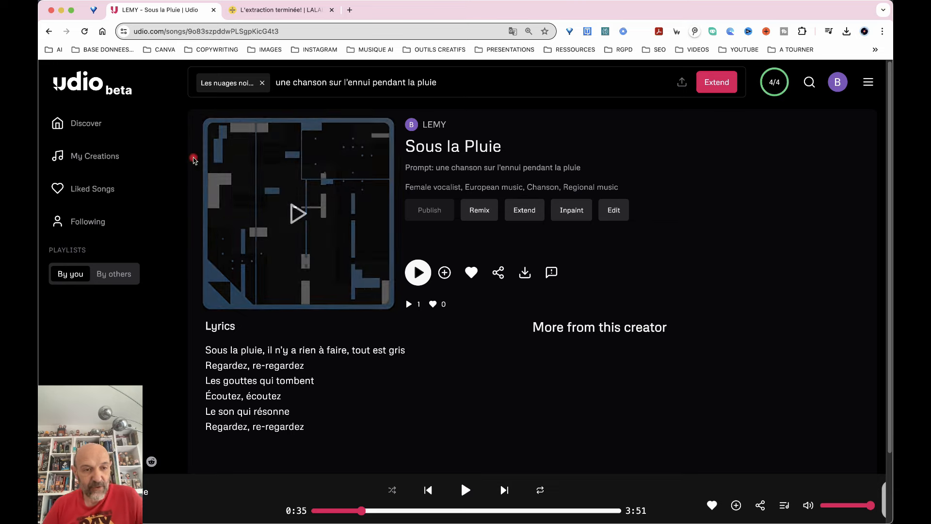
Return to the creations list, look at the extracted vocal and instrumental files in LALAL.AI, and switch back to Udio.
click(97, 163)
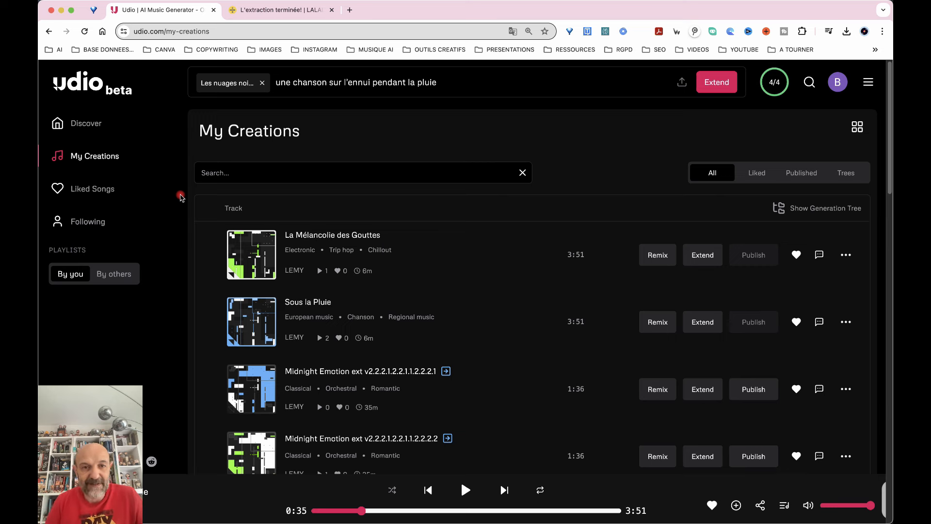
click(258, 8)
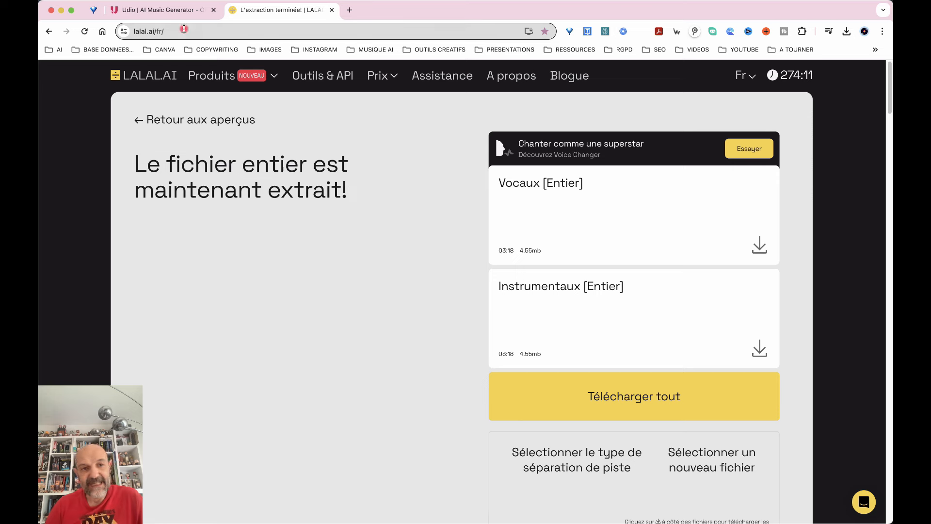
click(165, 10)
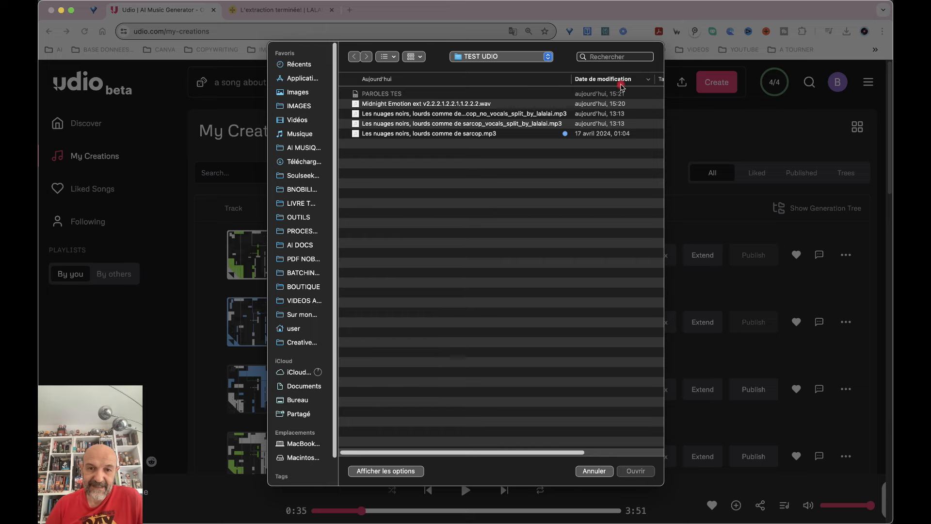
Upload the file "Les nuages noirs, lourds comme de sarcop.mp3" from the TEST UDIO folder, confirming the usage rights.
double_click(430, 137)
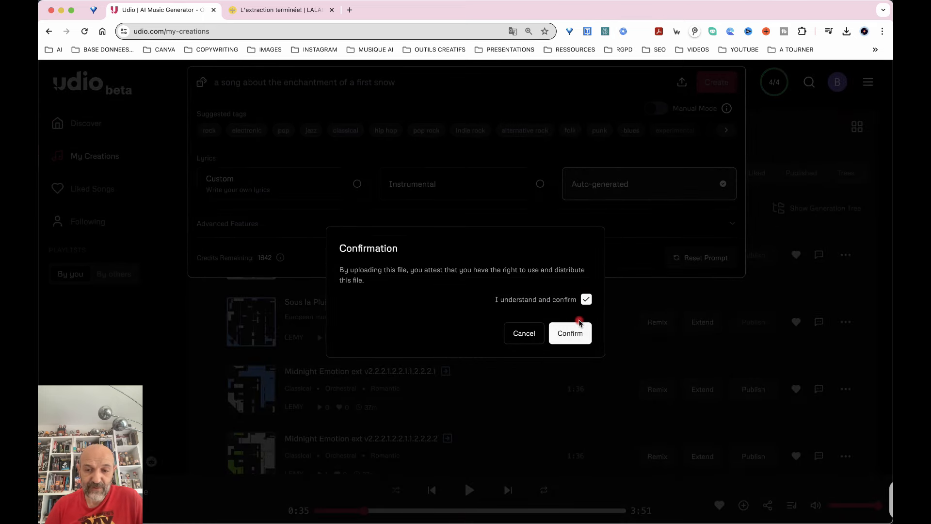
click(568, 339)
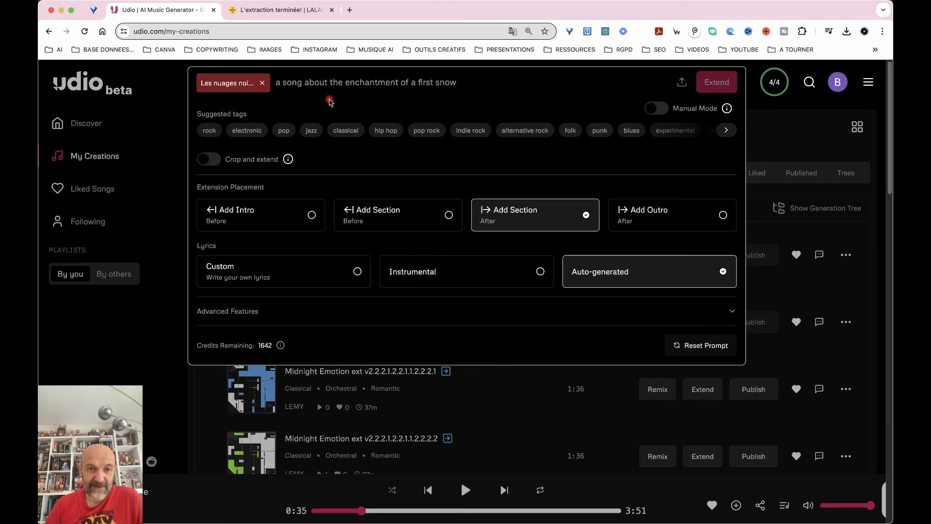
Generate an instrumental intro before the uploaded track from the prompt "une chanson sur l'ennui quand il pleut".
click(322, 83)
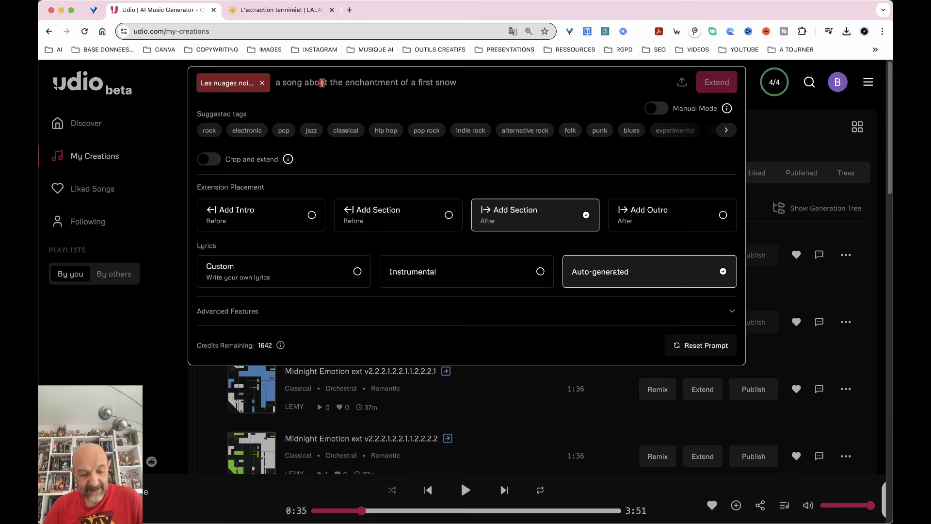
text(une chan)
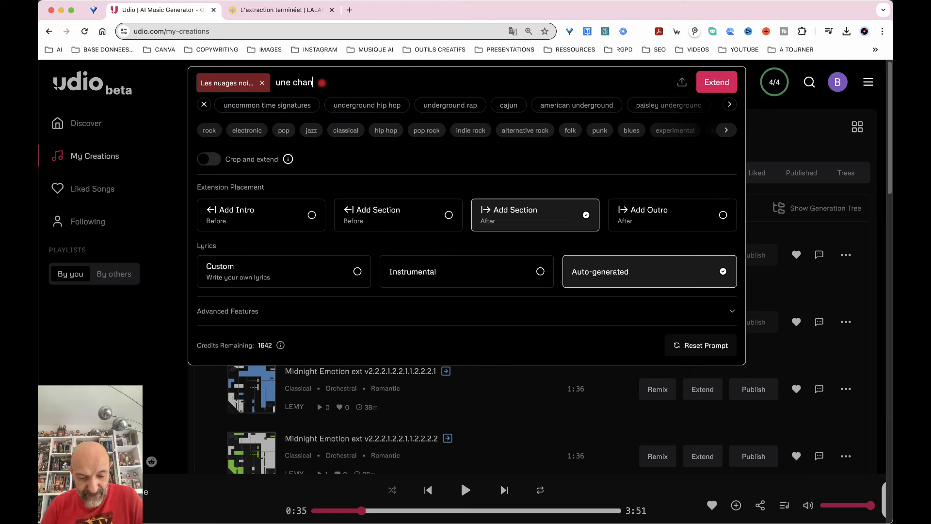
text(son sur l'ennui quand il pkleu)
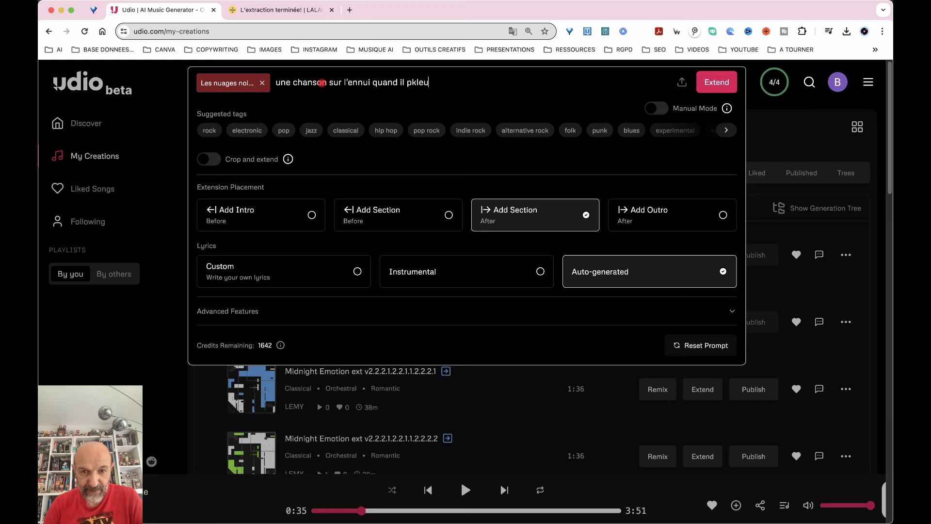
key(BackSpace)
key(BackSpace)
key(BackSpace)
key(BackSpace)
text(leut)
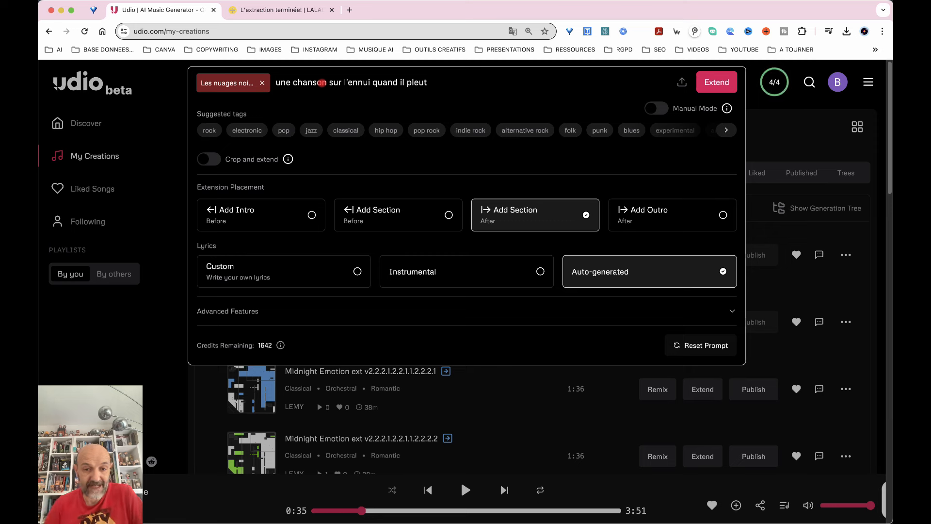
click(267, 218)
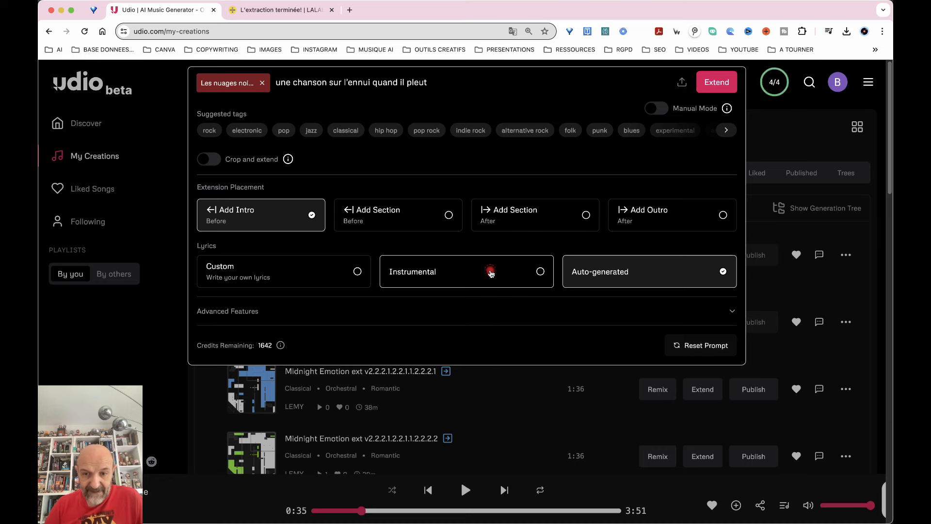
click(503, 281)
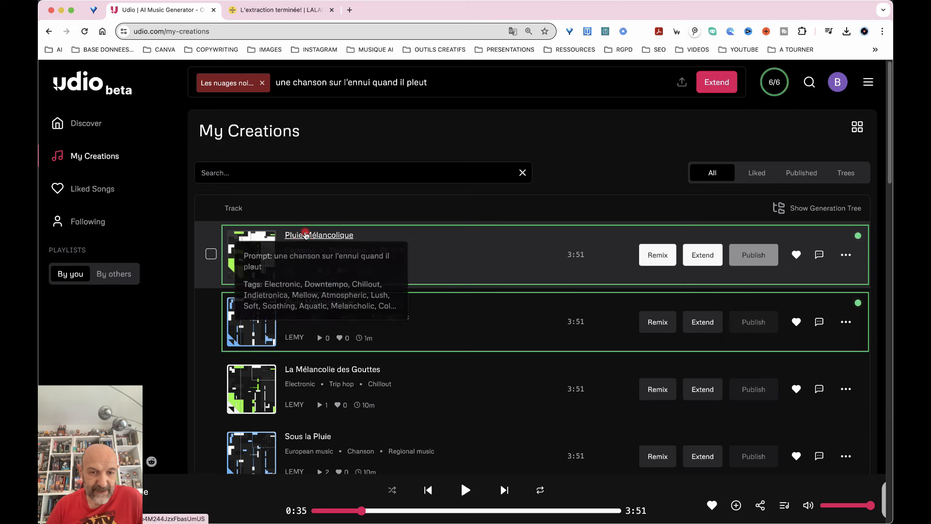
Open the electronic, downtempo version of Pluie Mélancolique and listen to its instrumental intro.
click(265, 249)
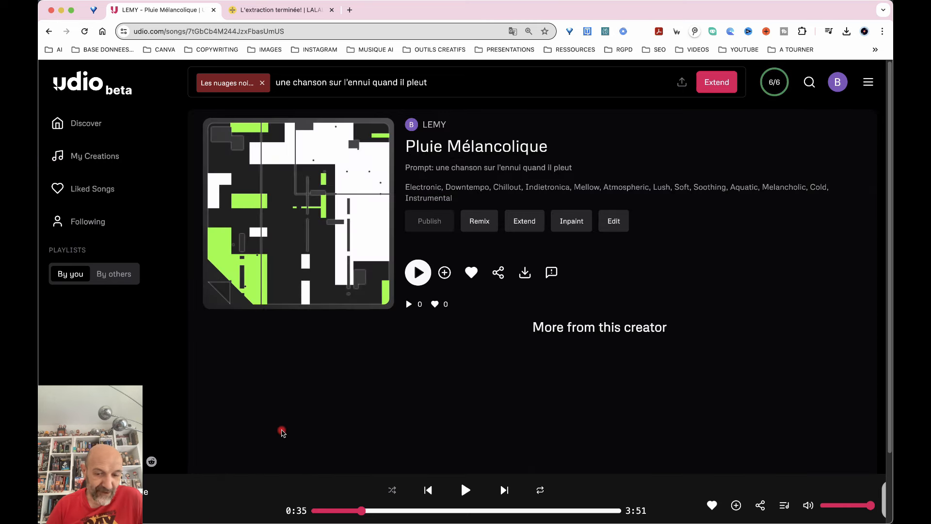
click(295, 215)
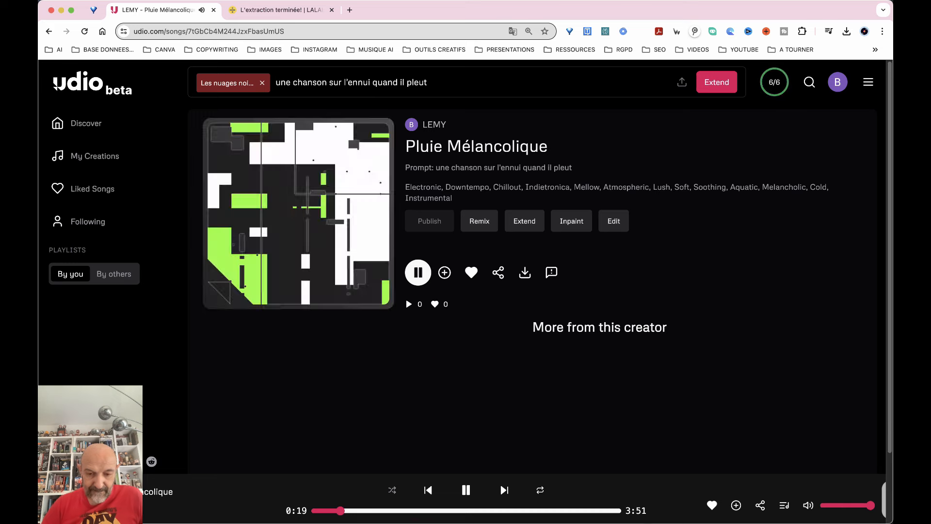
click(465, 490)
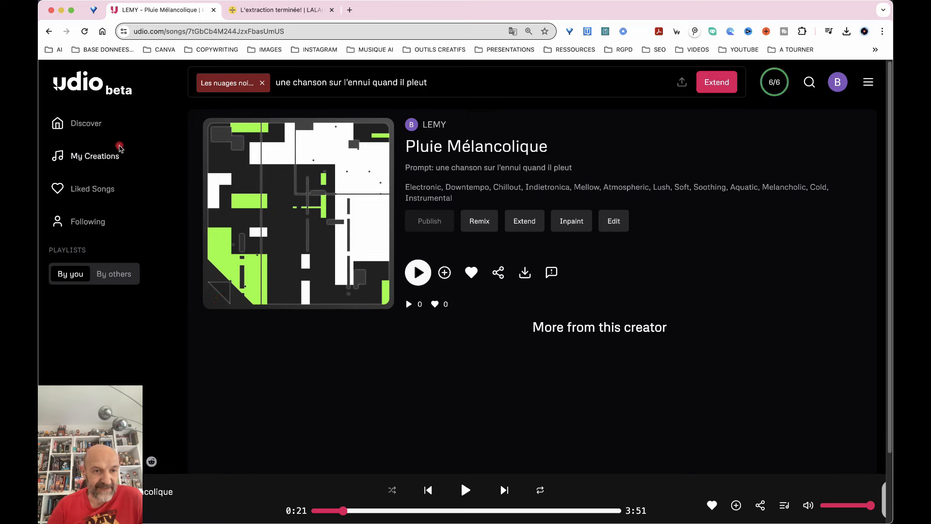
Open the dream pop version of Pluie Mélancolique from the creations list and listen to its beginning.
click(99, 157)
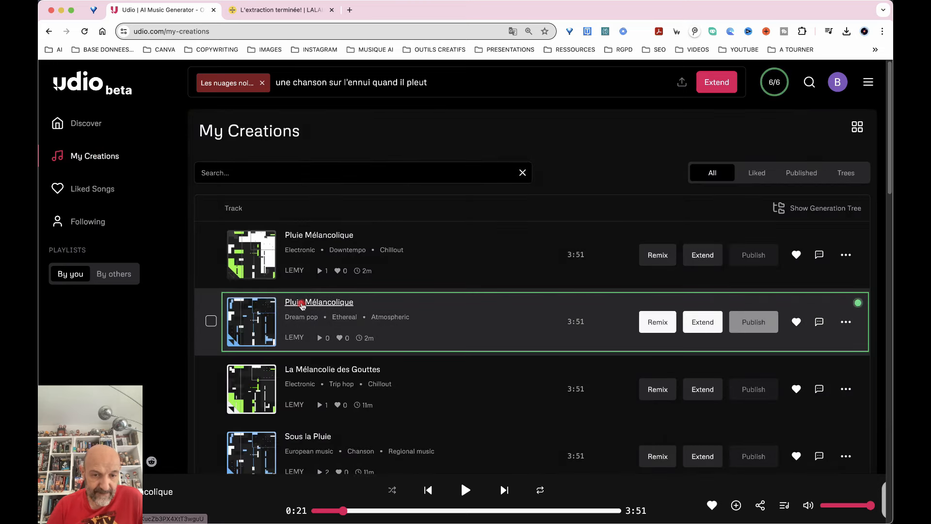
click(261, 319)
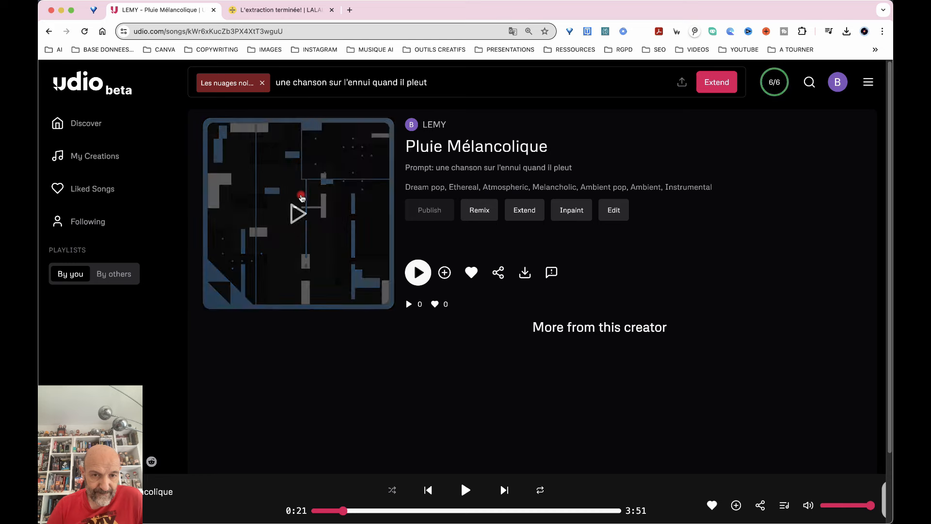
click(298, 213)
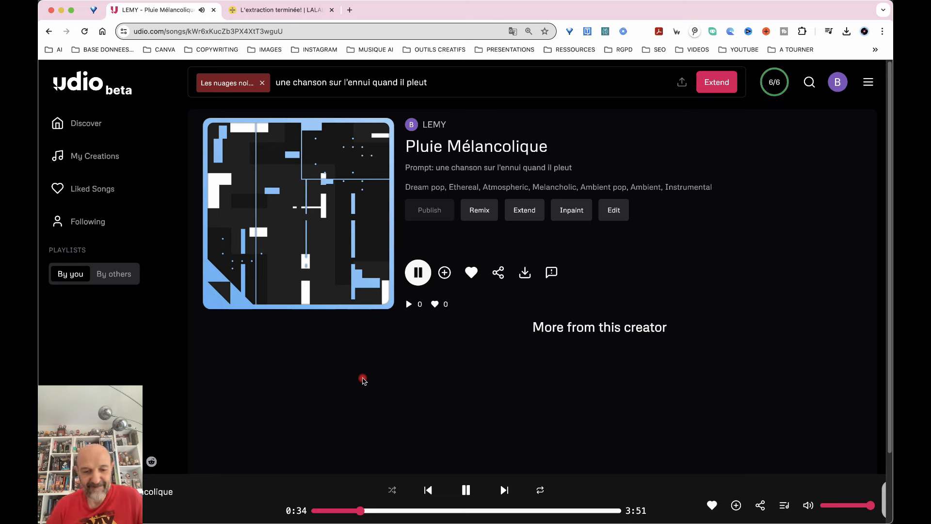
click(466, 490)
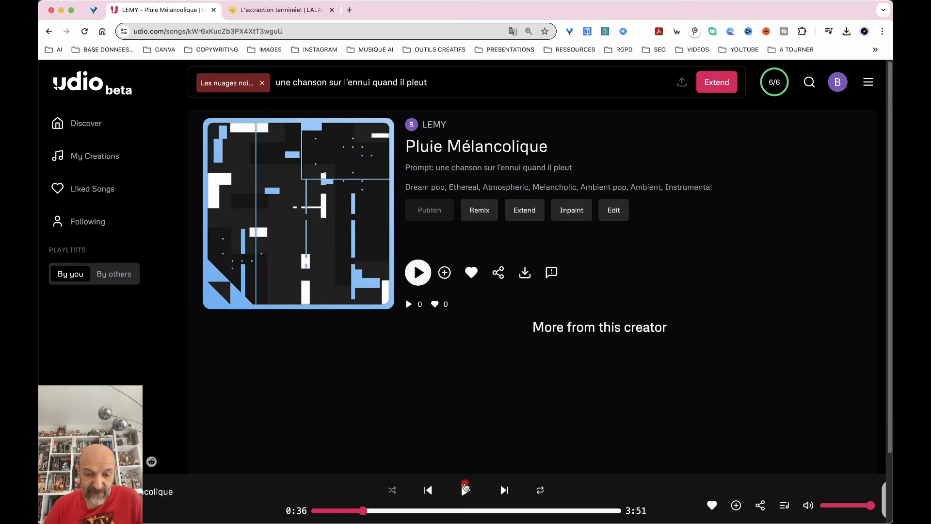
Listen to the dream pop version of Pluie Mélancolique at about 2:02 and pause the playback.
click(465, 489)
click(473, 510)
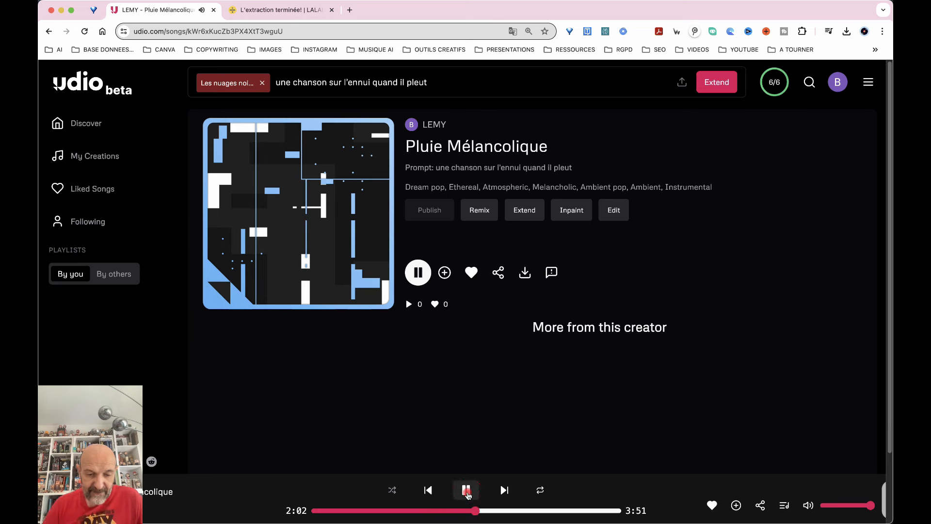
click(466, 490)
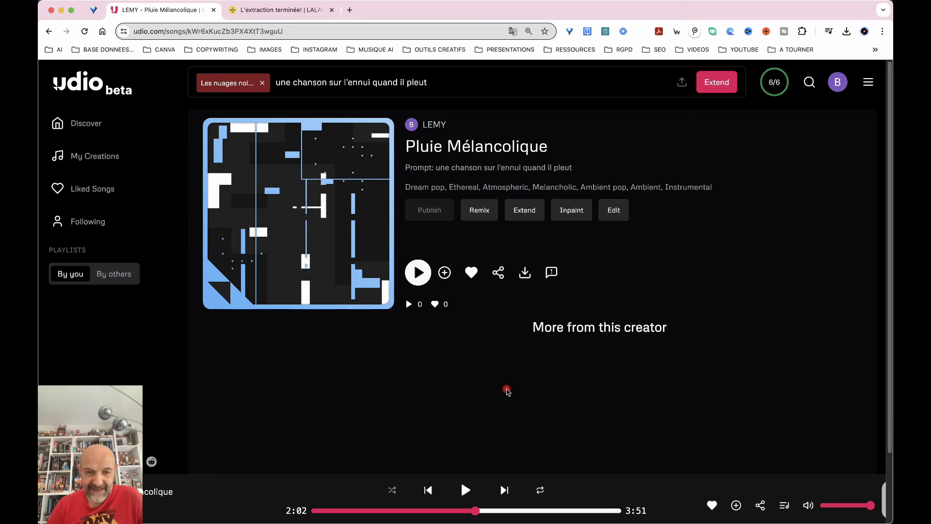
Open La Mélancolie des Gouttes from the creations list and copy its six lines of lyrics.
click(88, 157)
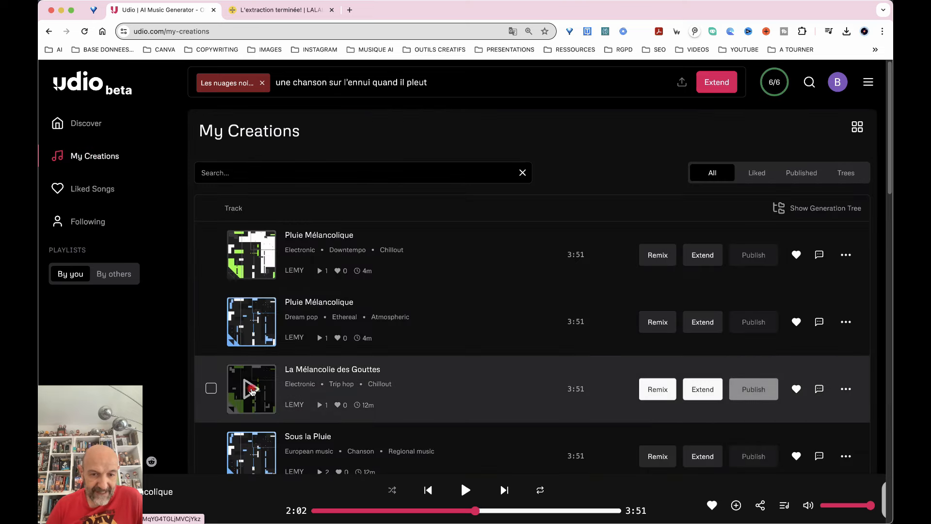
click(322, 371)
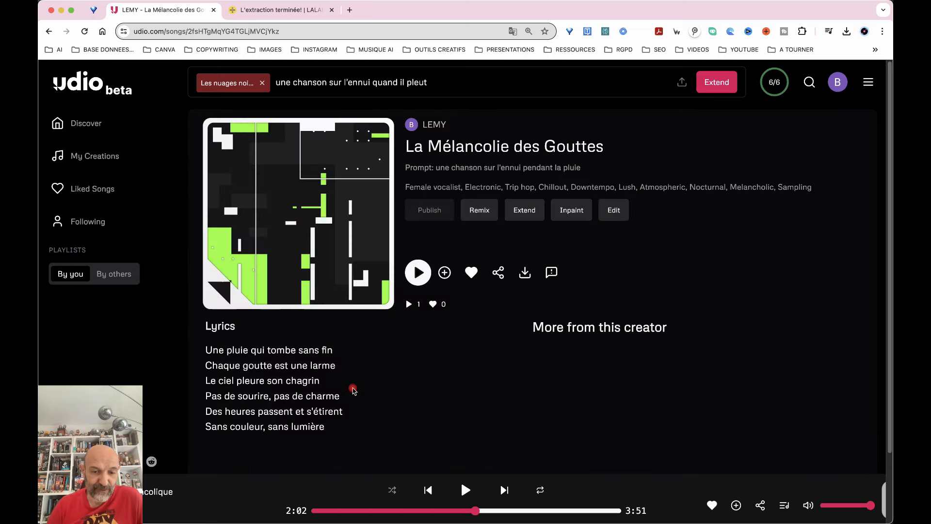
drag(324, 426, 204, 354)
key(super+c)
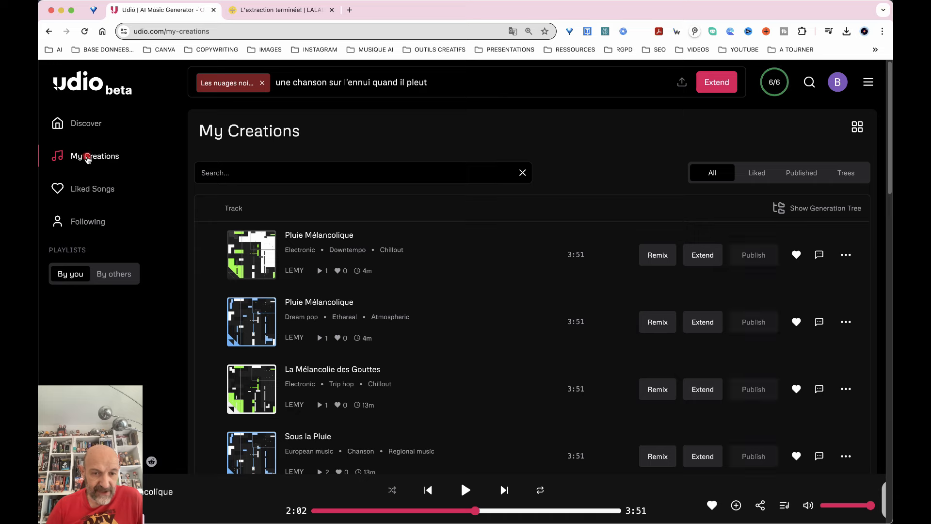
Open the dream pop version of Pluie Mélancolique for inpainting, move the 28-second context window onto the first loud section, and preview it.
click(319, 302)
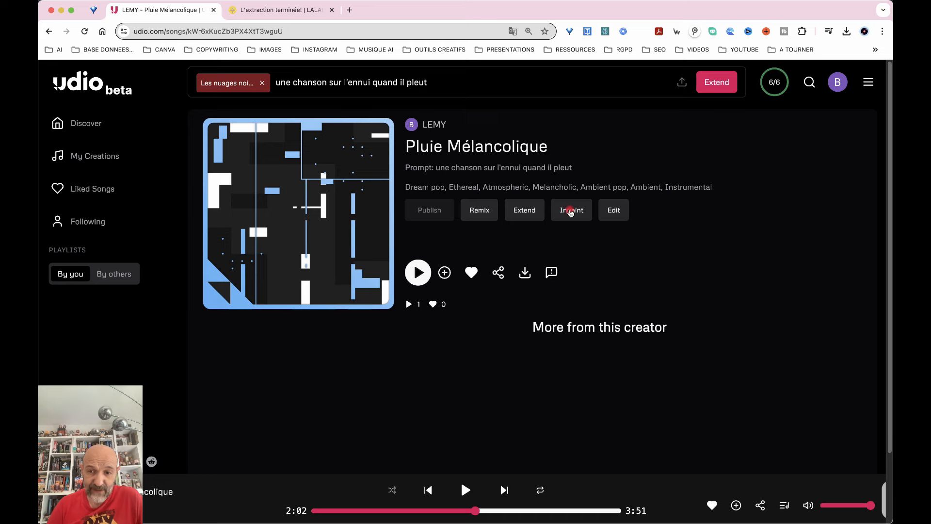
click(570, 211)
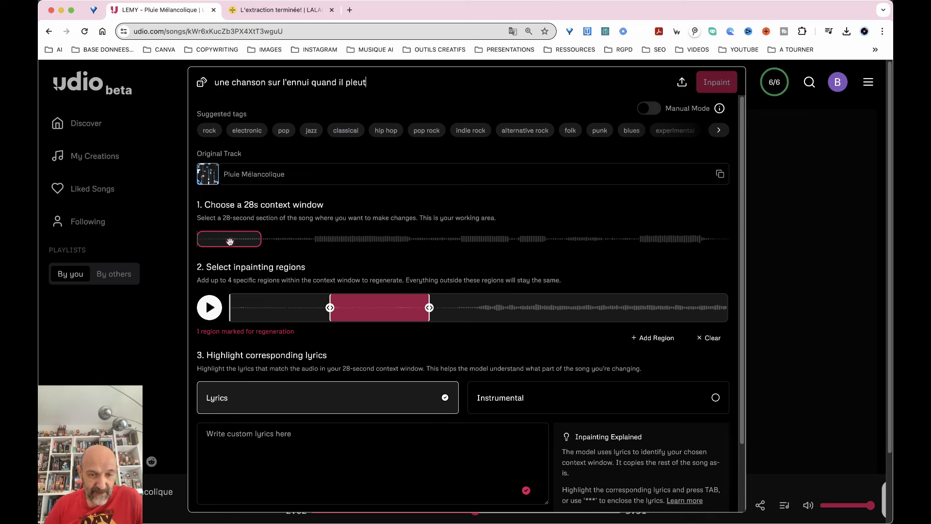
drag(233, 239, 338, 244)
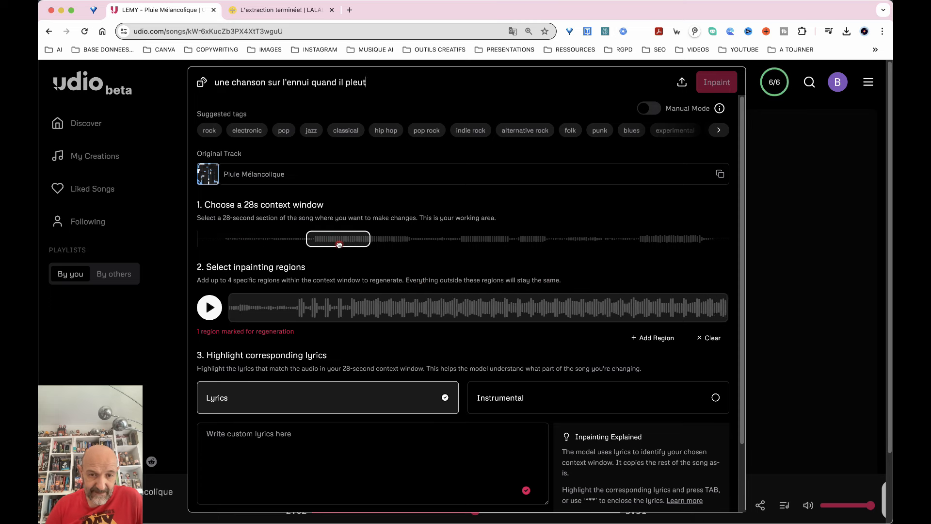
click(301, 311)
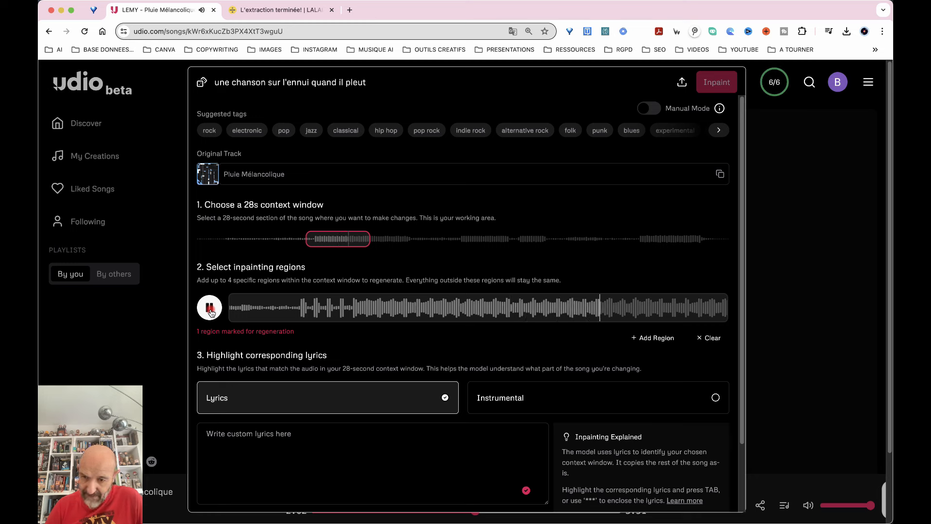
click(210, 311)
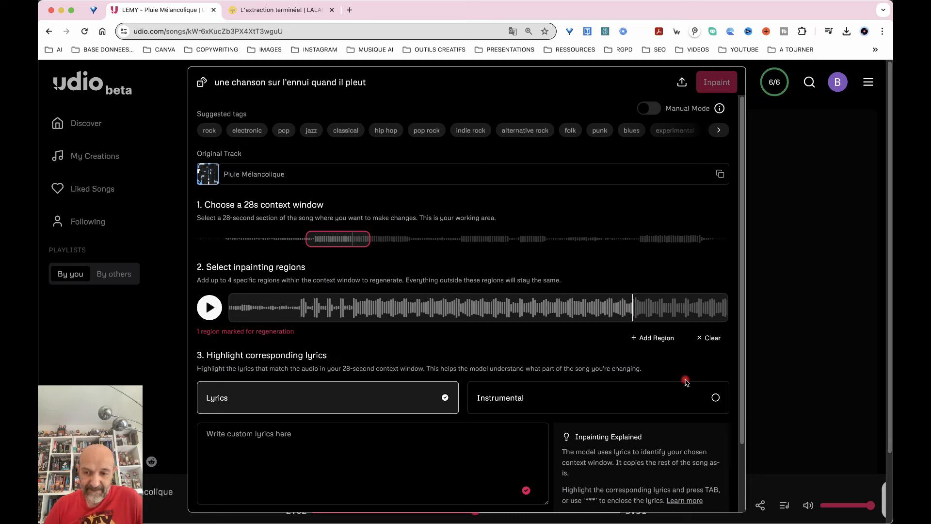
Replace the inpainting region with one running from the start of the dense waveform to near the end of the context window, and preview it.
click(712, 339)
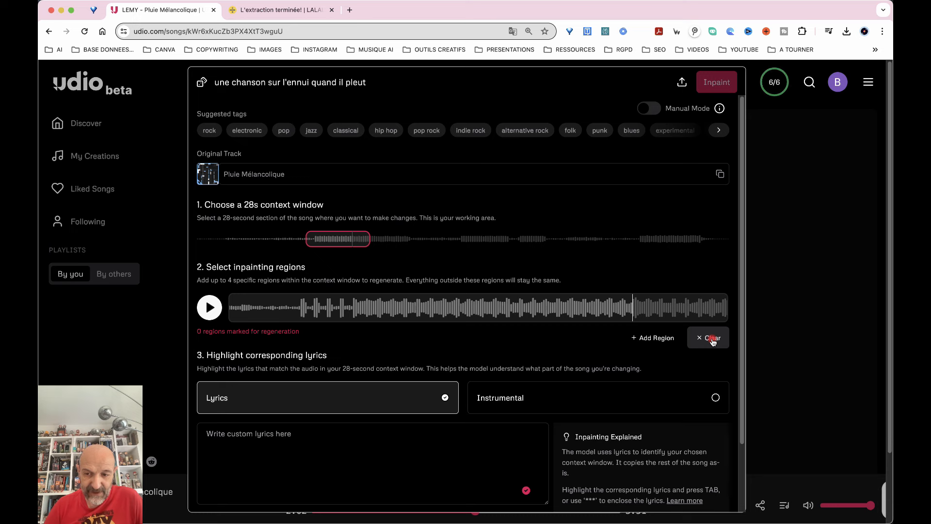
click(656, 339)
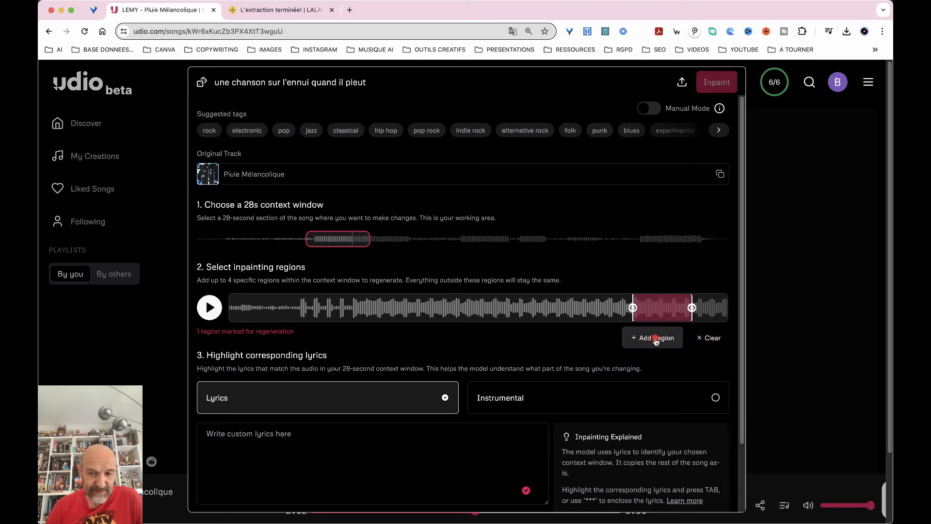
drag(632, 307, 350, 329)
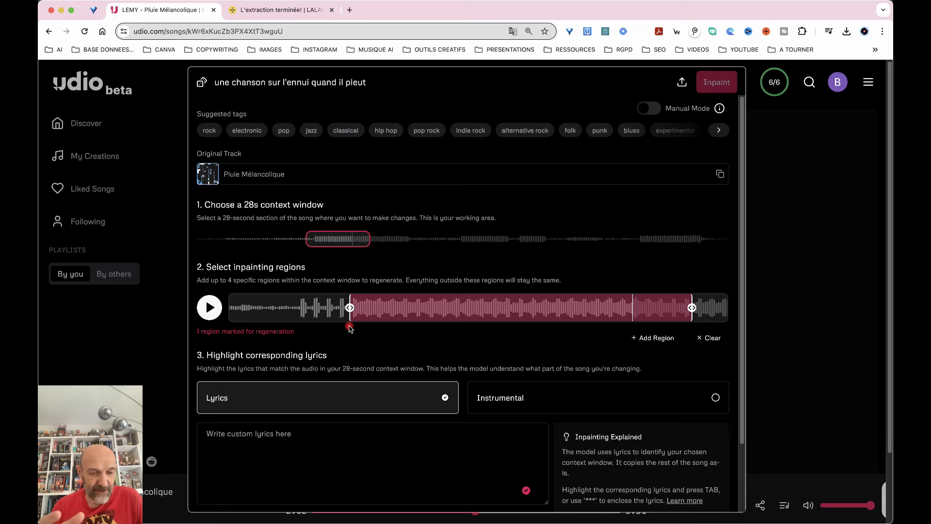
click(210, 310)
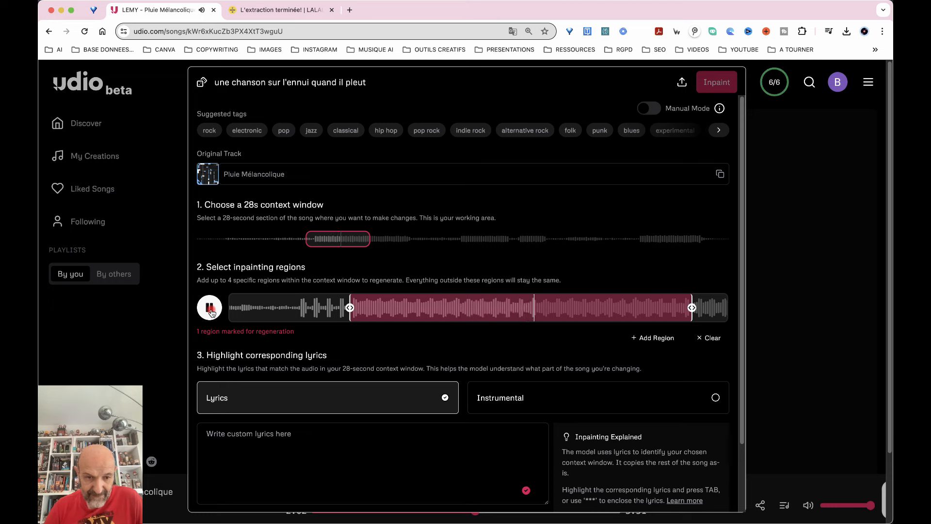
click(210, 308)
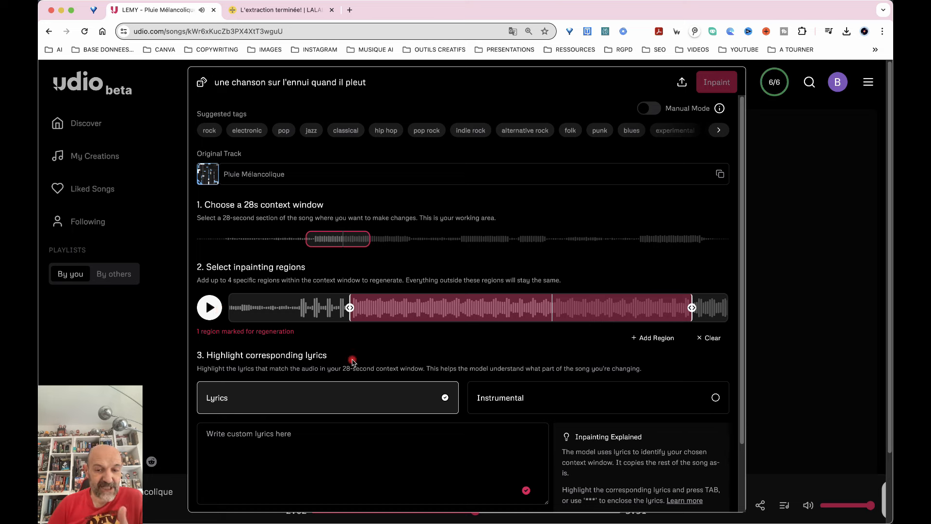
Paste the copied lyrics, from "Une pluie qui tombe sans fin" to "Sans couleur, sans lumière", as custom lyrics enclosed between *** markers.
scroll(427, 350, down, 3)
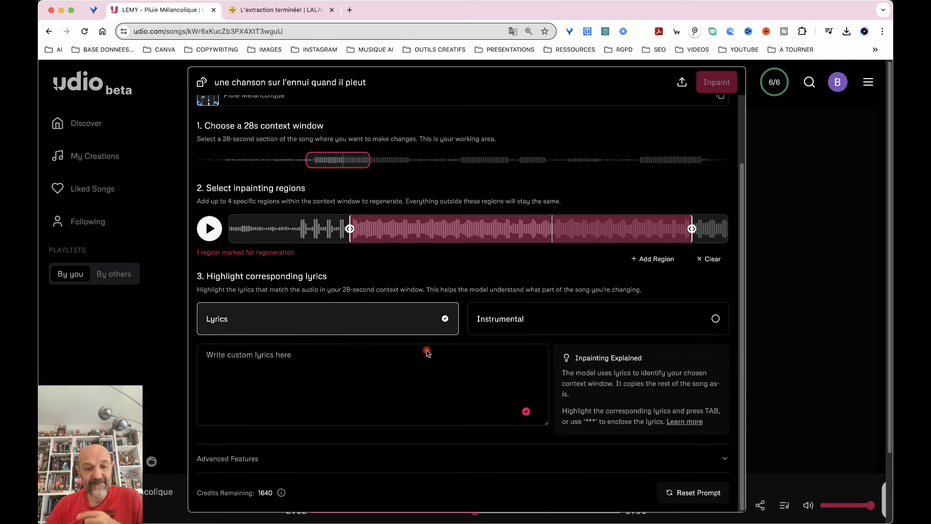
click(223, 361)
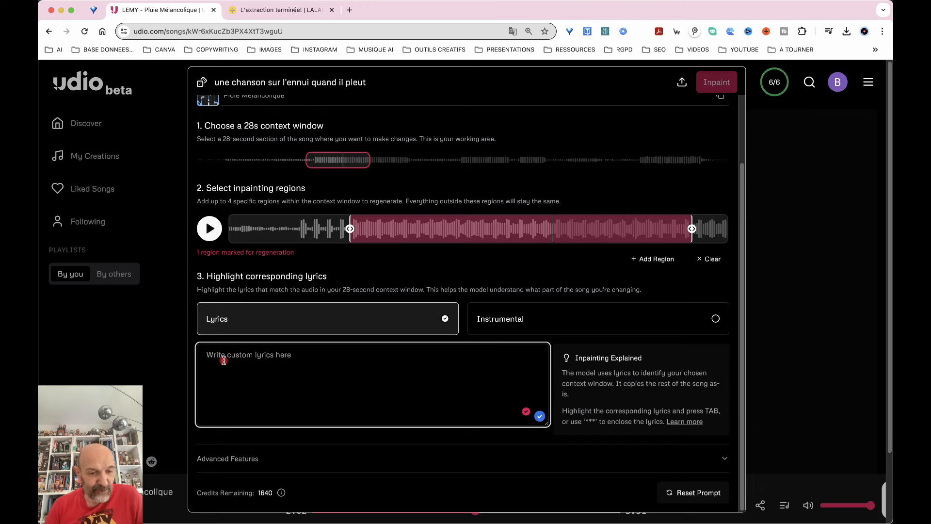
text(***)
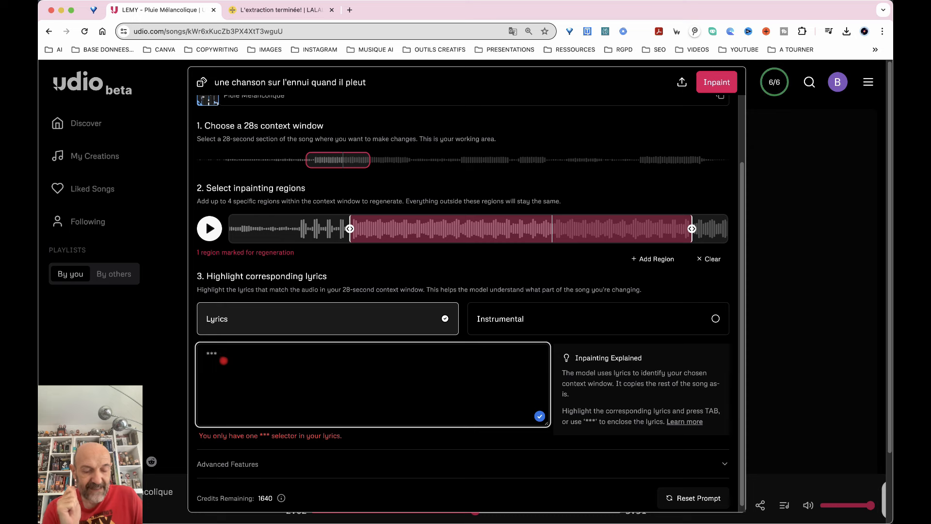
key(super+v)
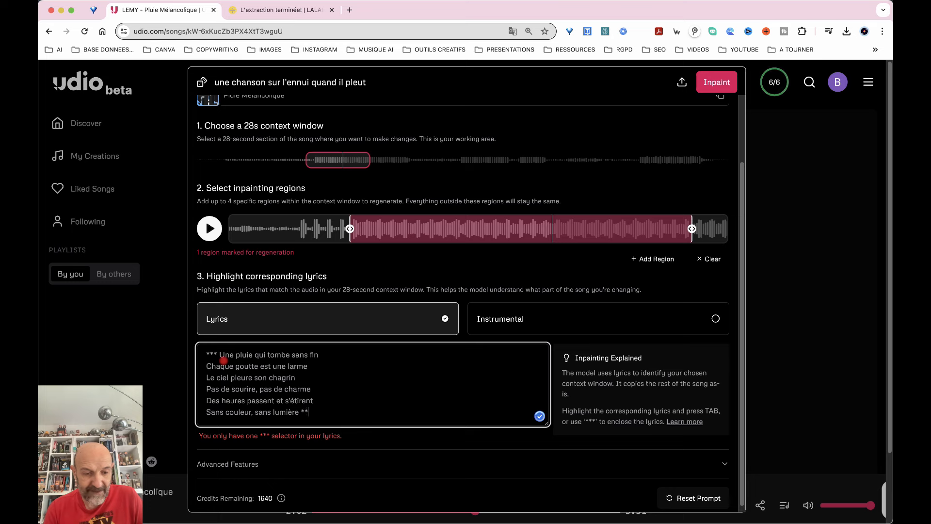
text(***)
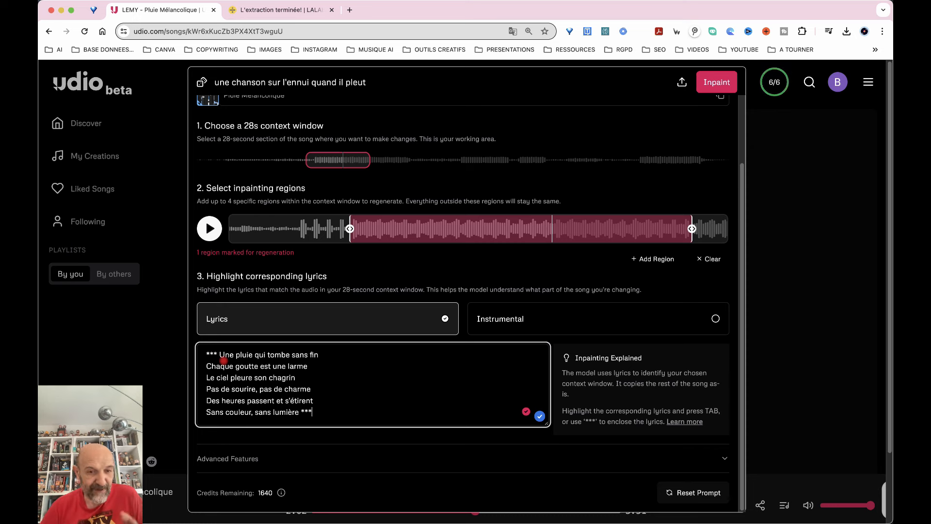
Generate the inpainted versions of Pluie Mélancolique with the custom lyrics in the marked region.
click(215, 236)
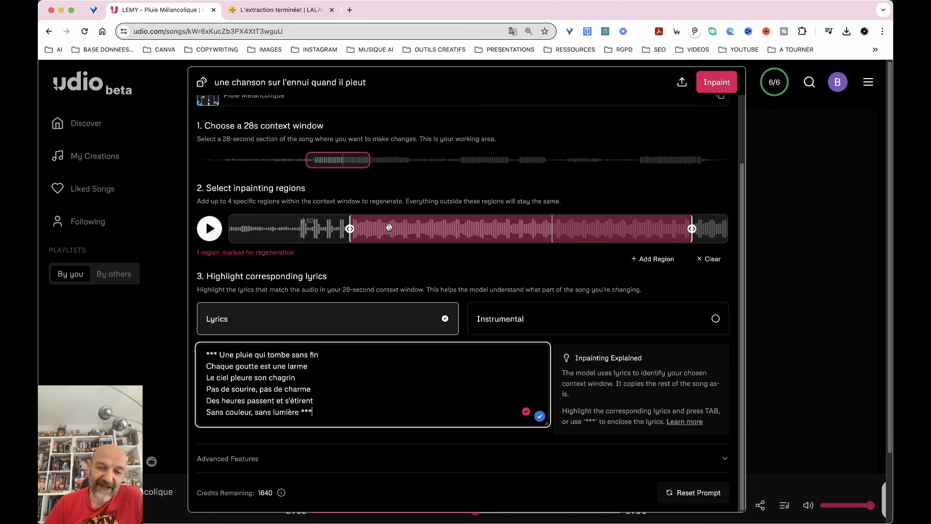
click(714, 85)
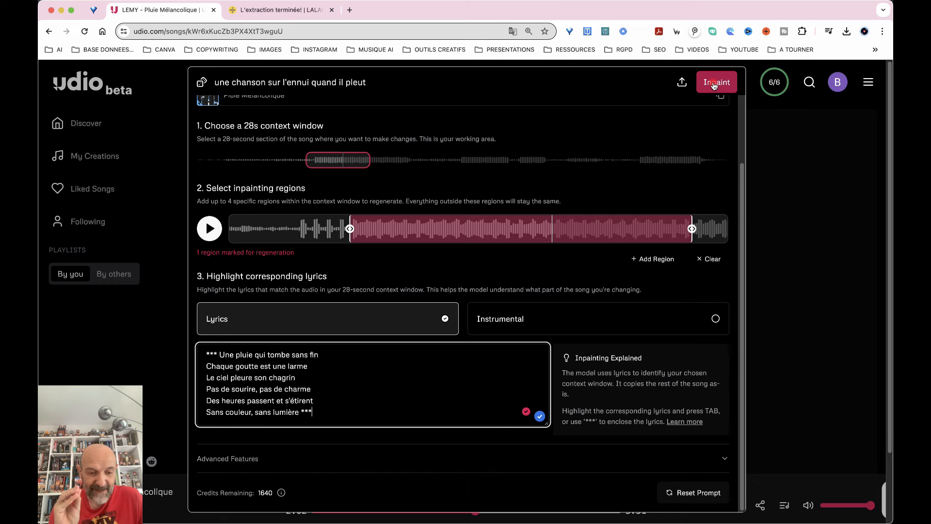
click(714, 83)
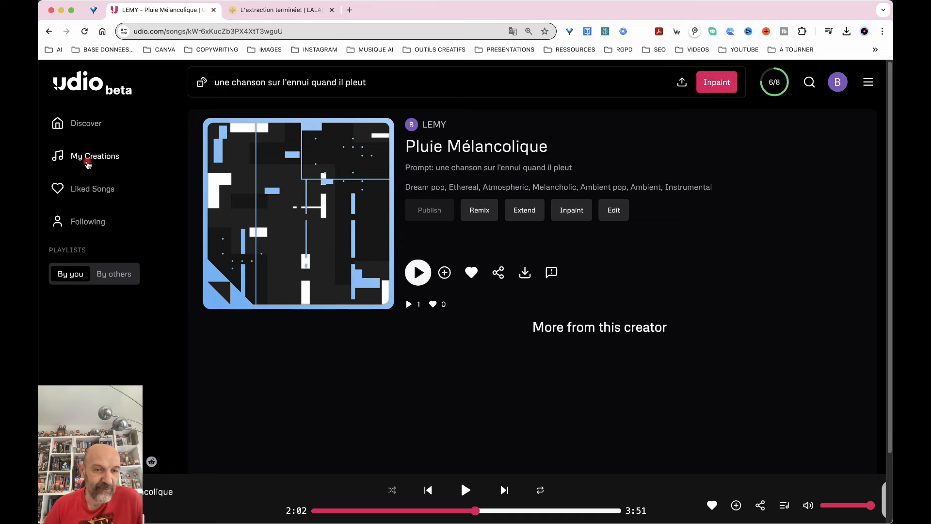
Open Pluie Mélancolique edit v2 from the creations list and reload its page.
click(95, 161)
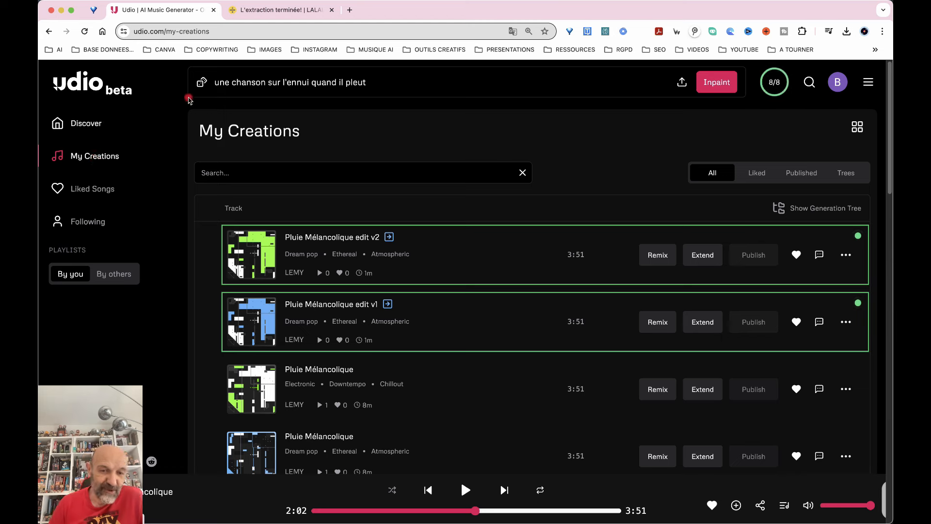
mouse_move(303, 240)
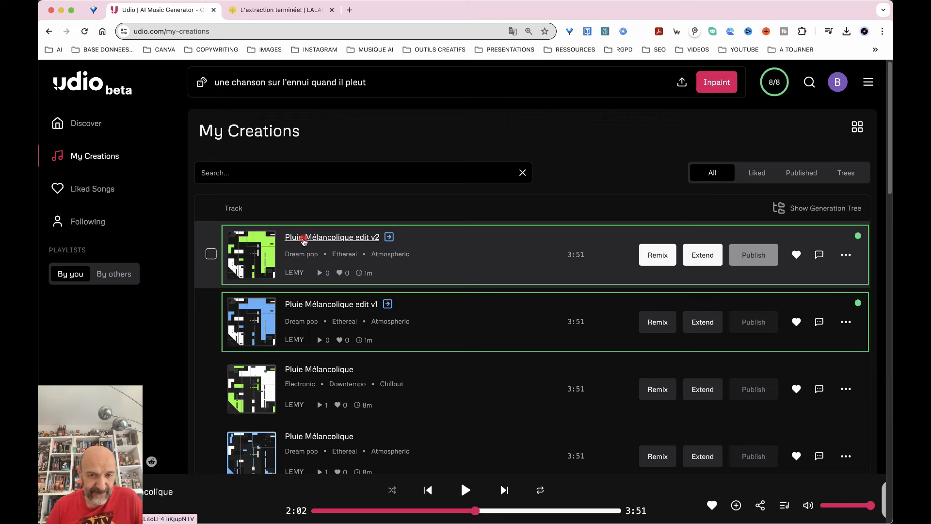
click(303, 239)
click(297, 213)
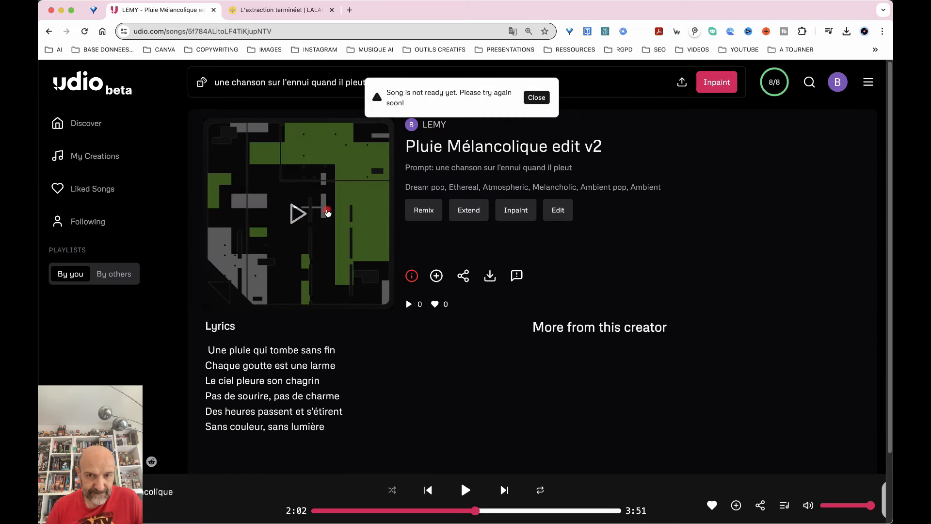
click(83, 31)
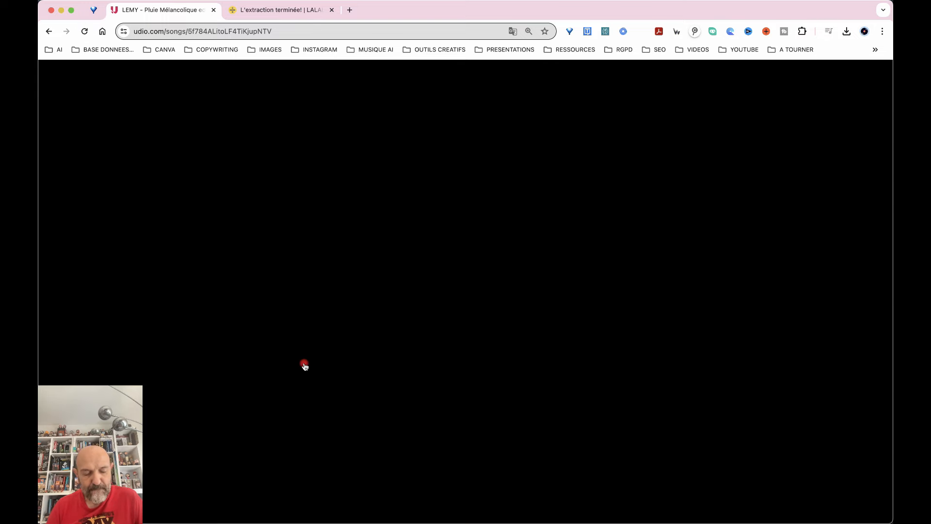
Play Pluie Mélancolique edit v2, listen to the inpainted passage around 0:46, and pause at about 1:07.
click(298, 212)
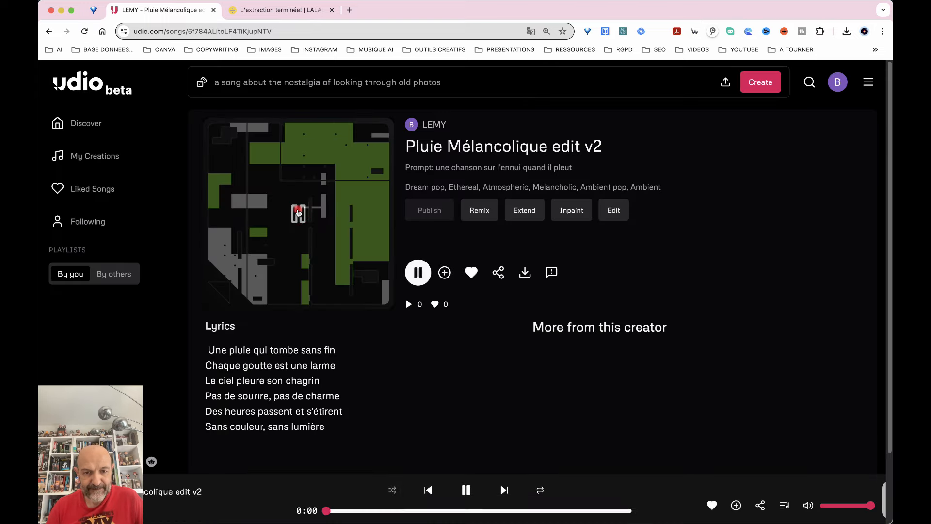
click(377, 511)
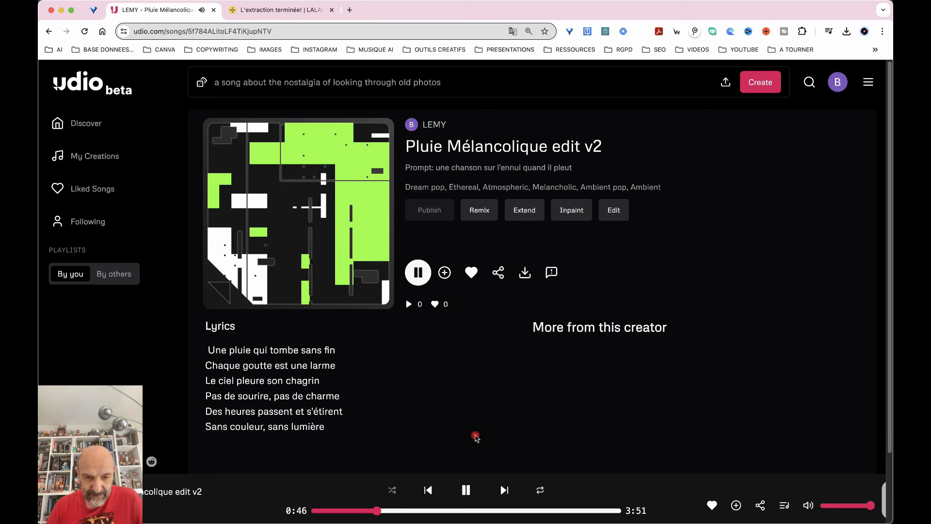
click(357, 511)
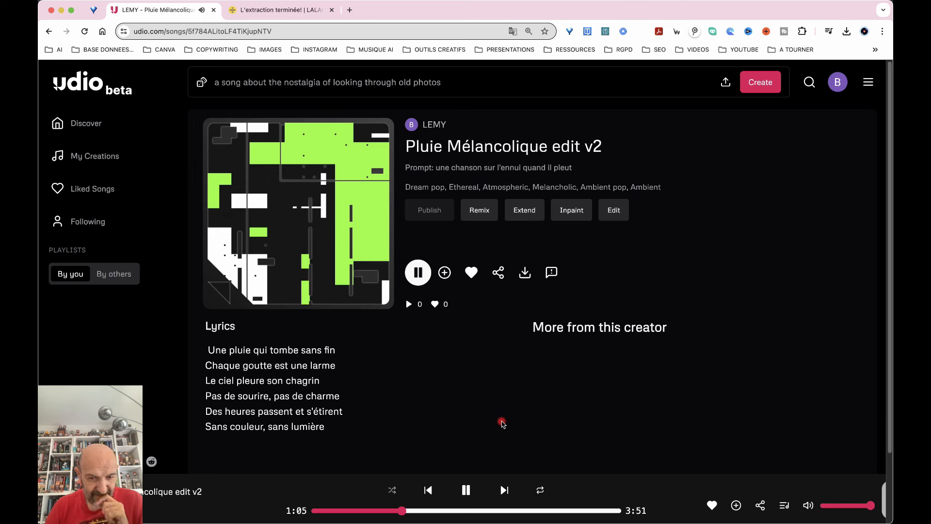
click(467, 489)
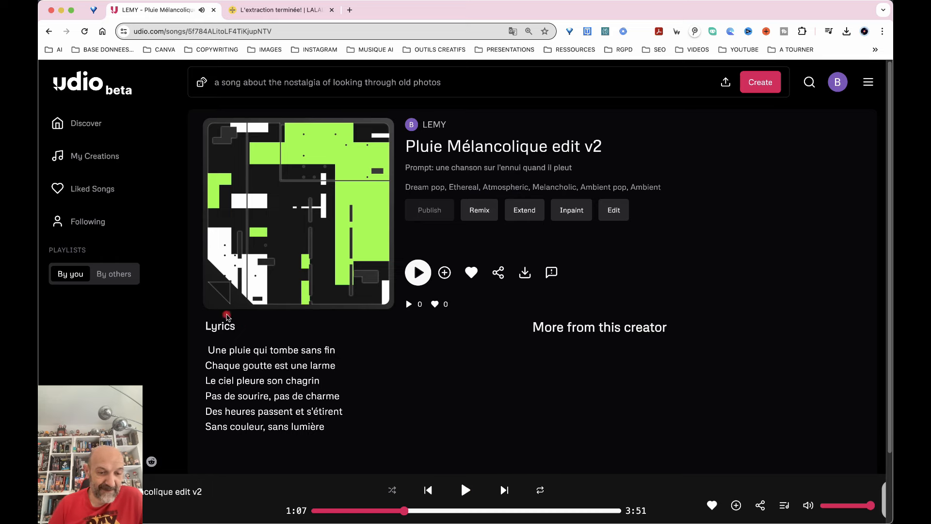
Open Pluie Mélancolique edit v1 from the creations list, listen to its inpainted passage, and pause at about 1:05.
click(83, 156)
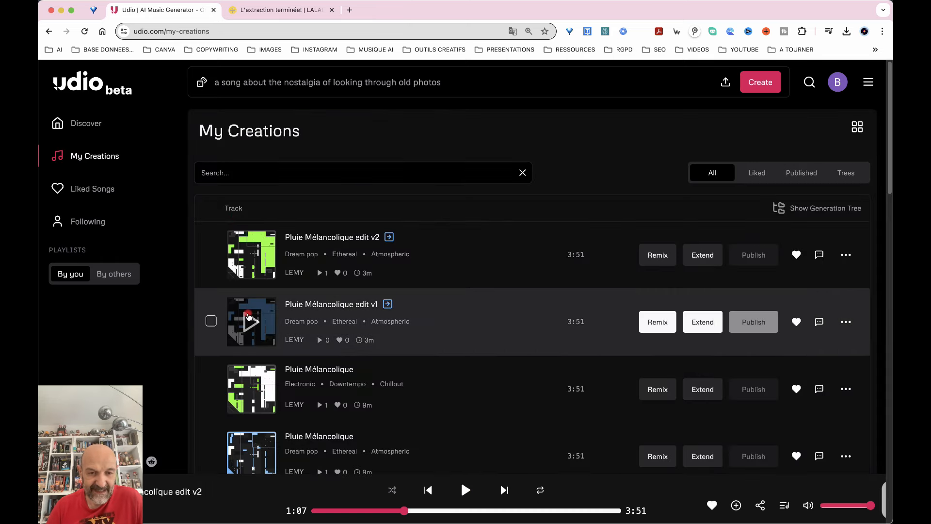
click(249, 320)
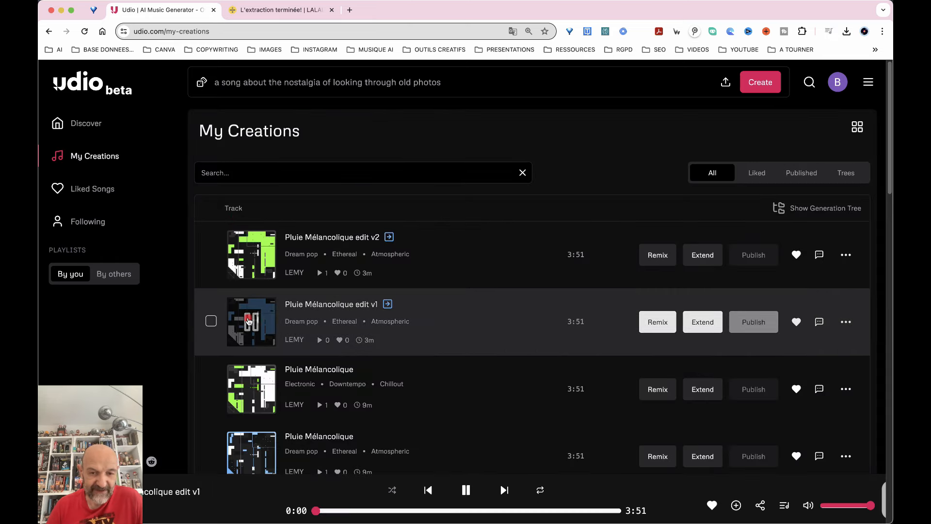
click(310, 304)
click(380, 510)
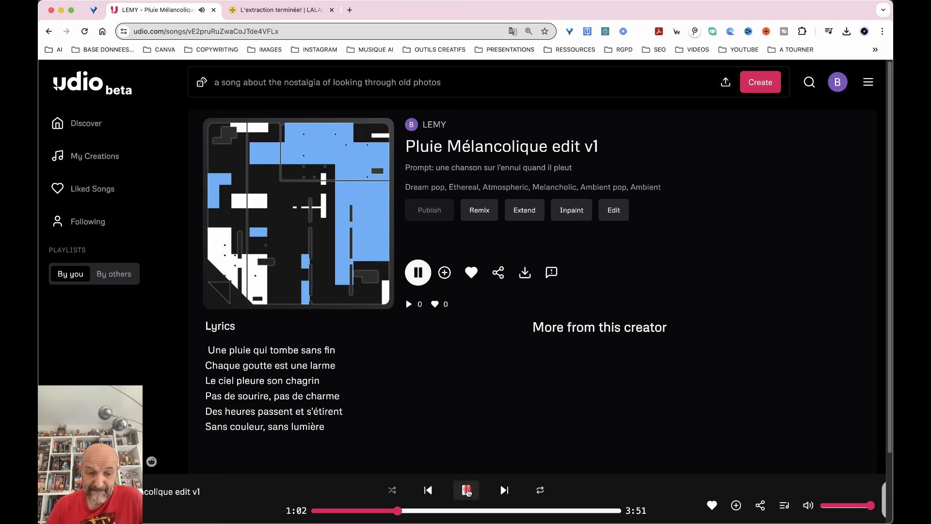
click(467, 491)
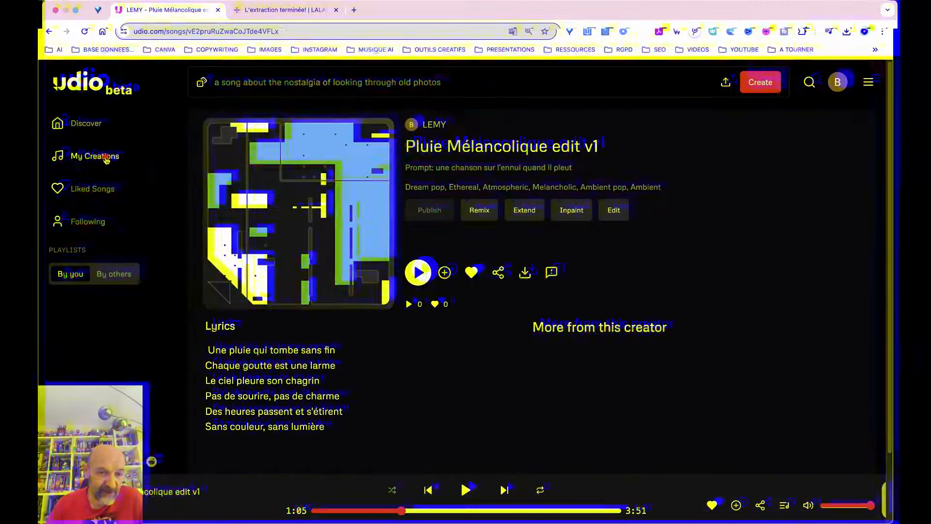
Open Midnight Emotion ext v2.2.2.1.2.2.1.1.2.2.2 from the creations list and start playing it.
click(92, 157)
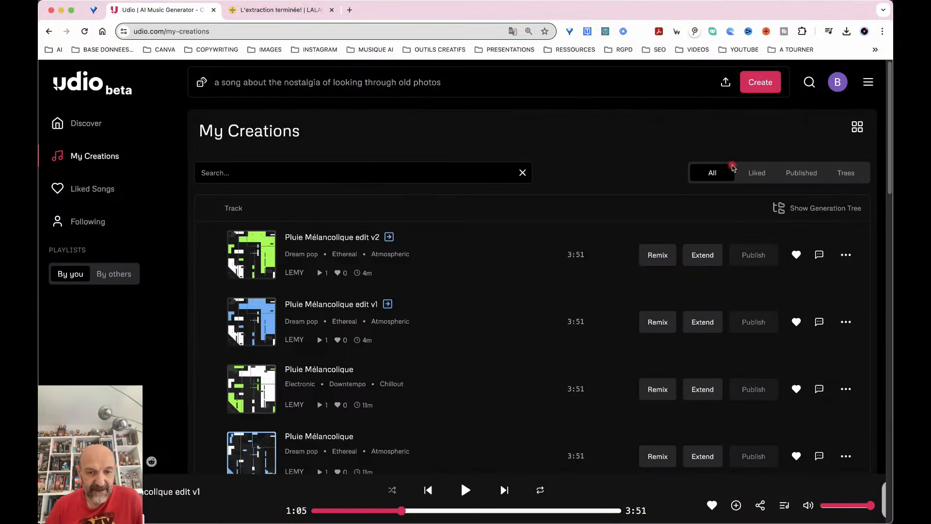
scroll(526, 357, down, 5)
scroll(528, 358, down, 3)
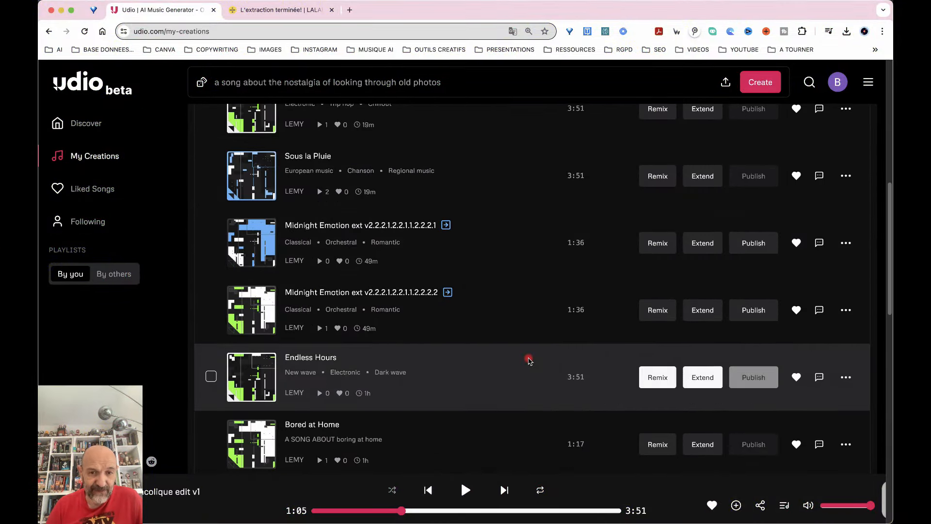
mouse_move(252, 245)
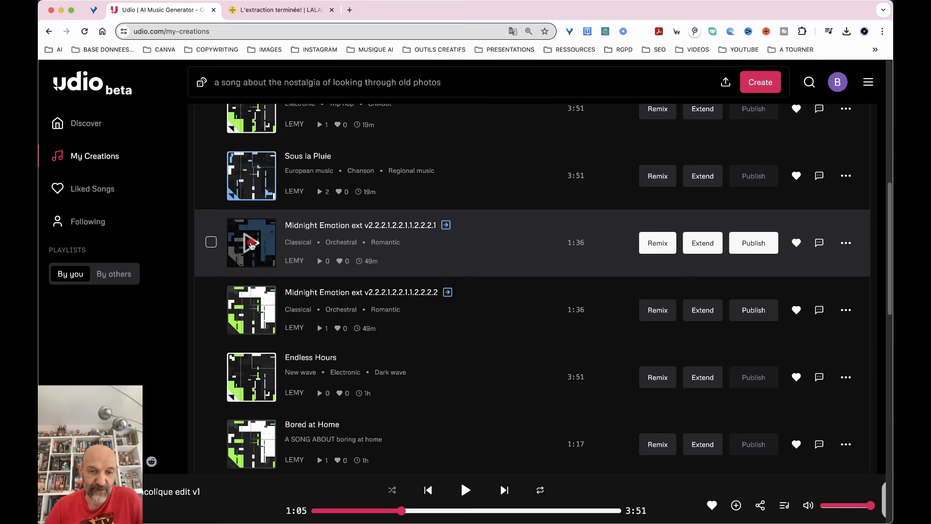
click(251, 245)
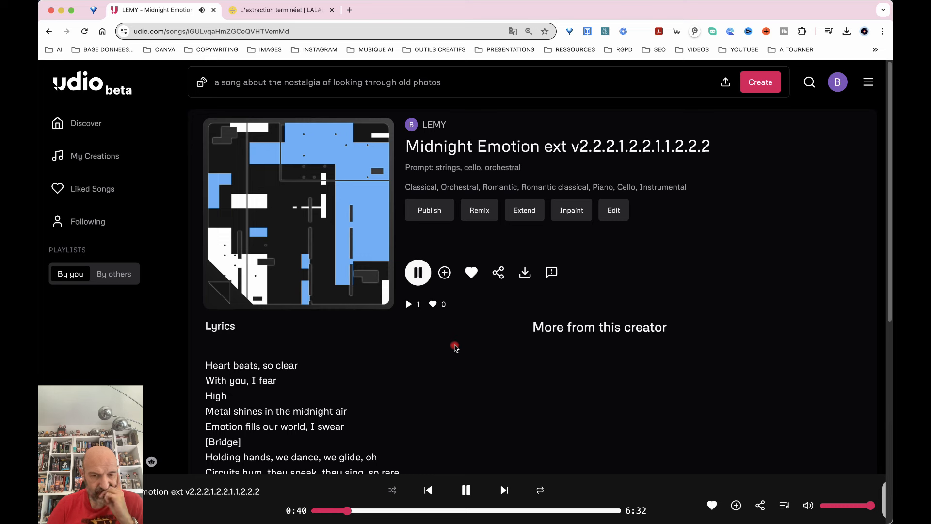
Listen to the Midnight Emotion extension while following its lyrics, and pause at about 2:44.
scroll(416, 385, down, 4)
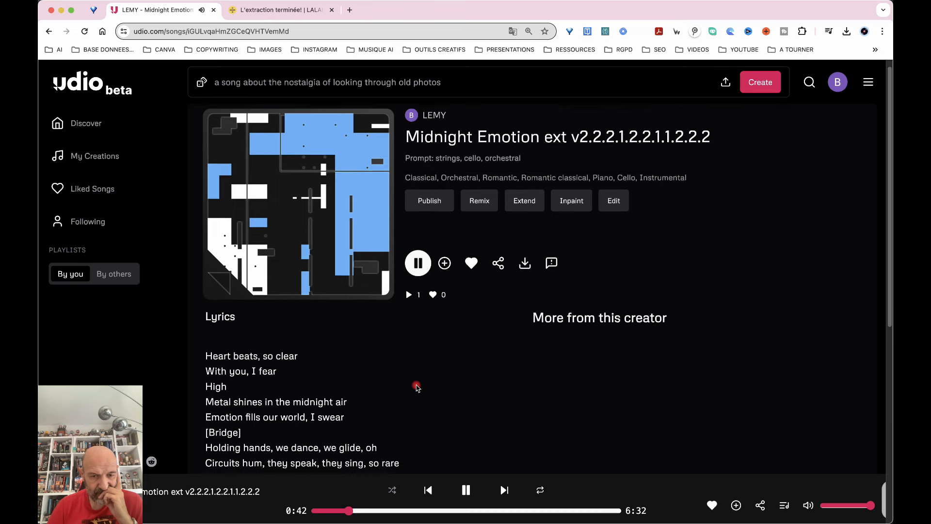
scroll(416, 386, down, 2)
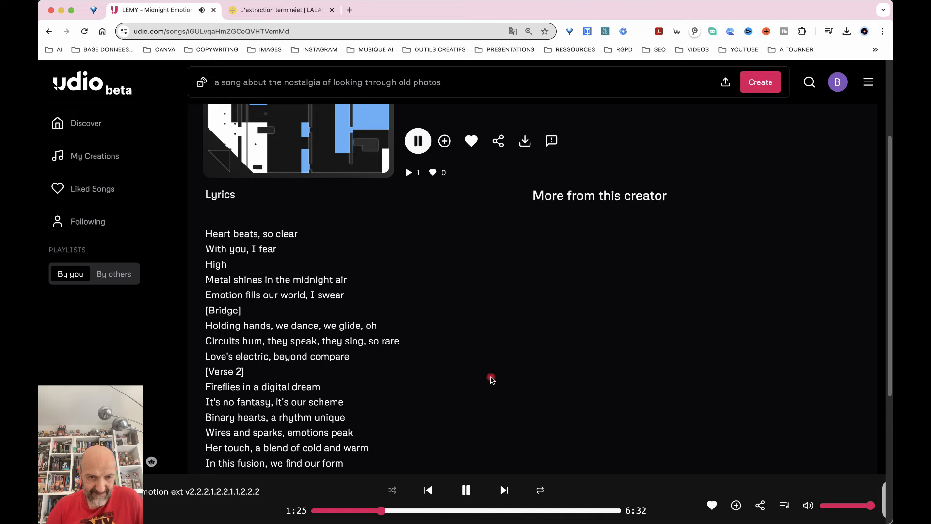
scroll(491, 379, down, 5)
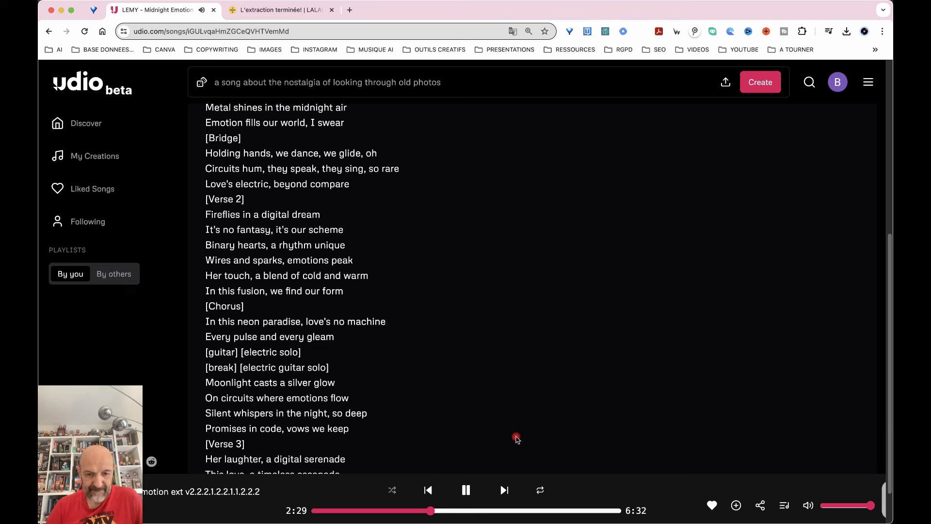
scroll(499, 422, down, 2)
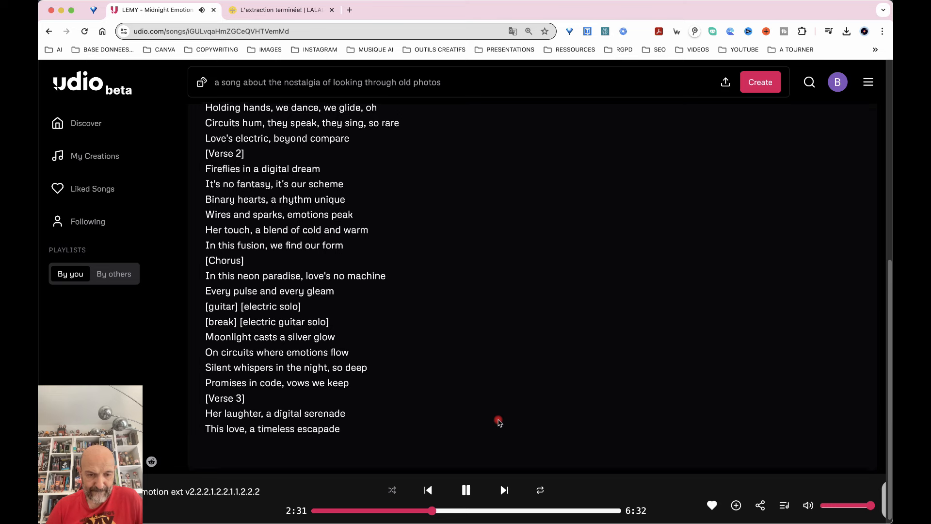
scroll(500, 422, up, 2)
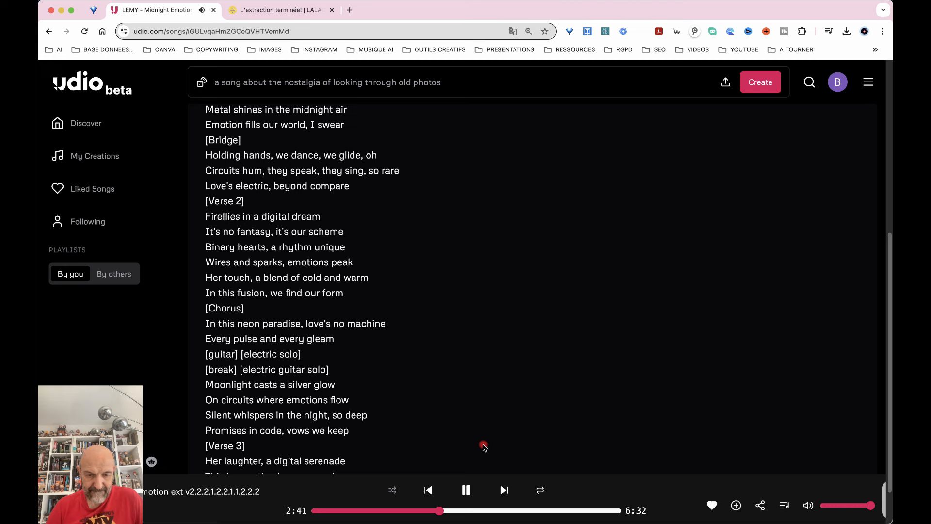
click(467, 491)
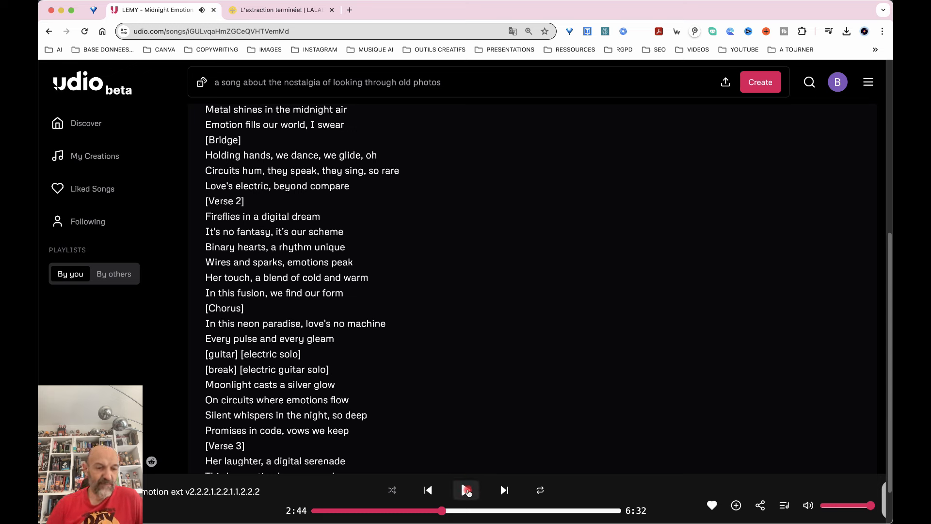
Jump to about 4:48, resume playback, skip further ahead to hear the song's ending, and pause.
drag(444, 512, 538, 513)
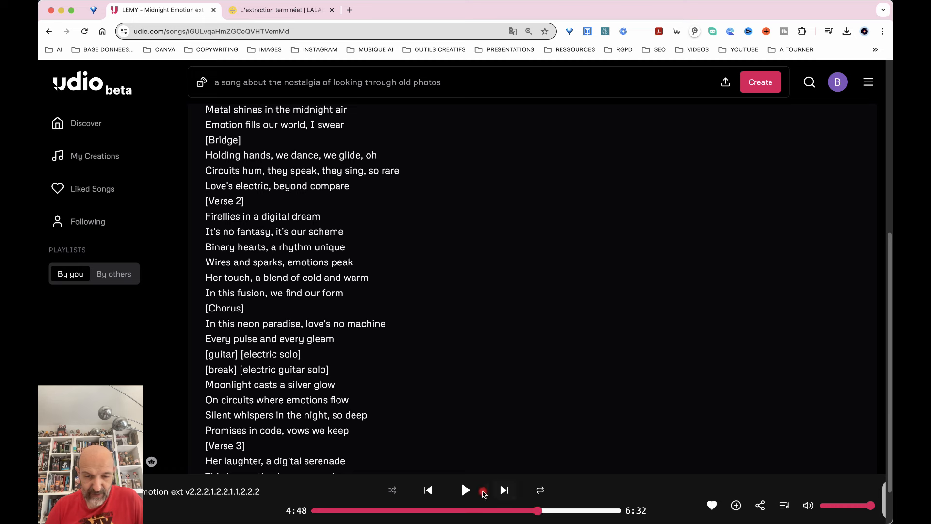
click(467, 491)
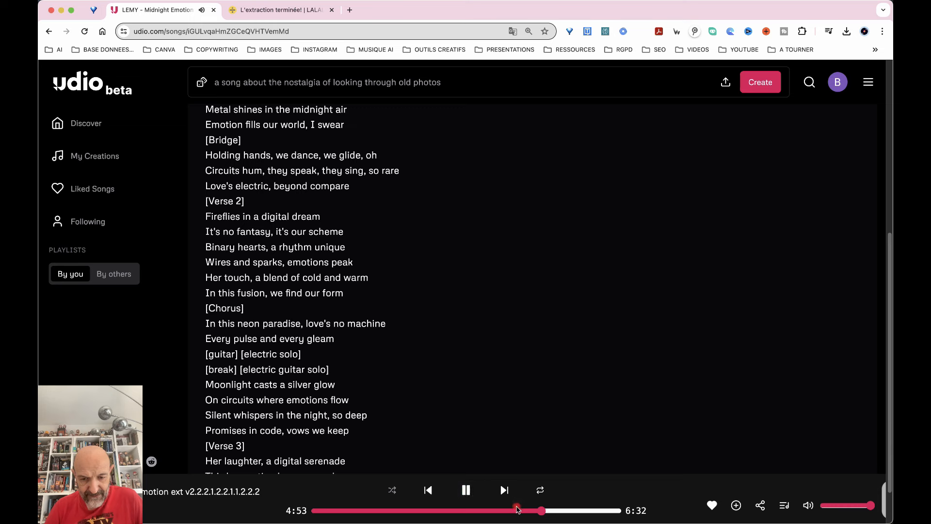
drag(547, 511, 565, 511)
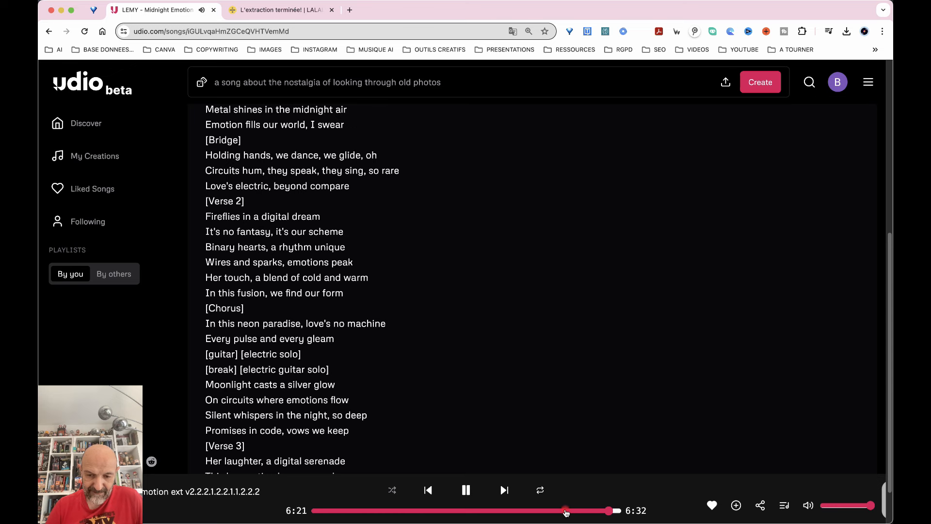
click(469, 492)
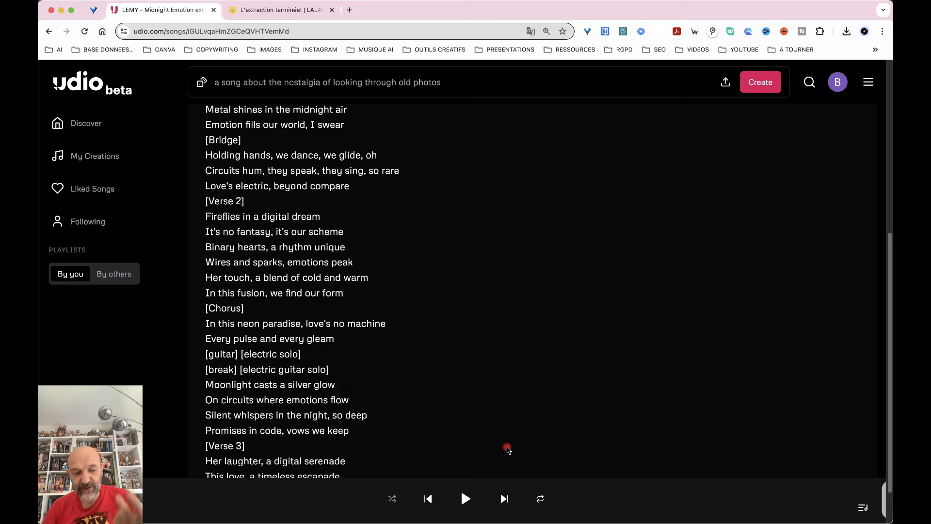
Open the Extend settings for Midnight Emotion ext v2.2.2.1.2.2.1.1.2.2.2 and enable Crop and extend.
scroll(348, 306, up, 6)
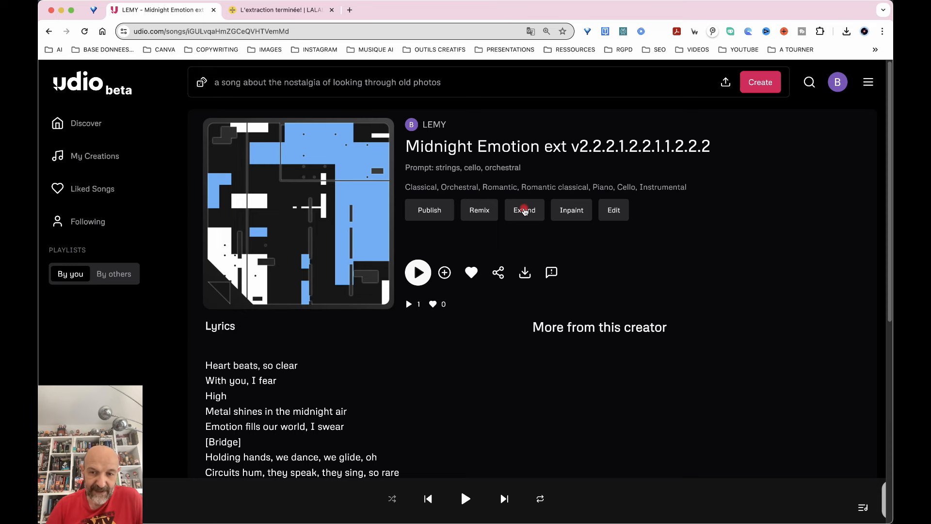
click(524, 210)
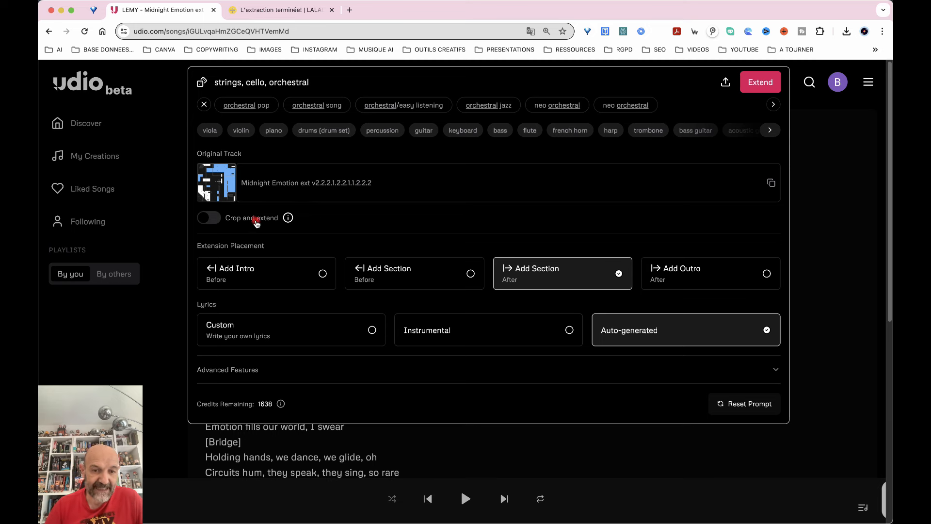
click(217, 221)
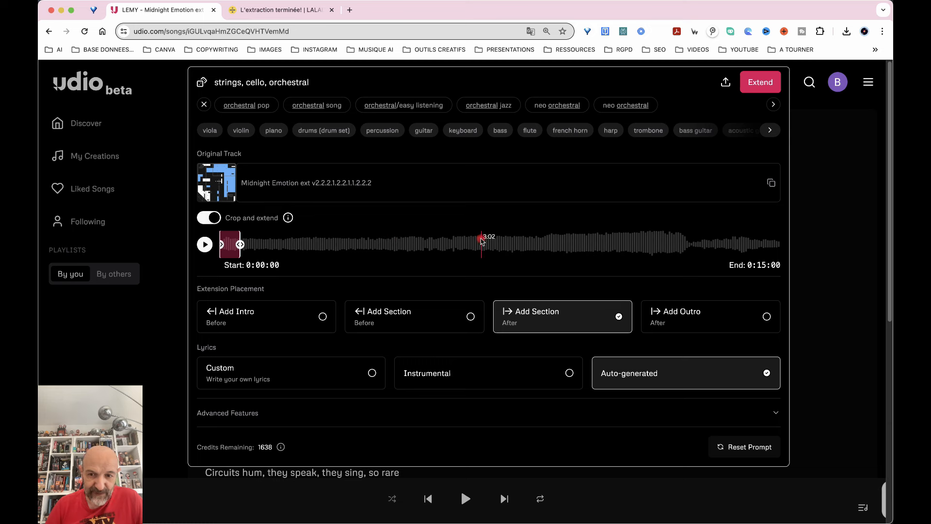
Audition the waveform from about 4:06 and around 5:26 to find where the orchestral ending begins.
click(572, 247)
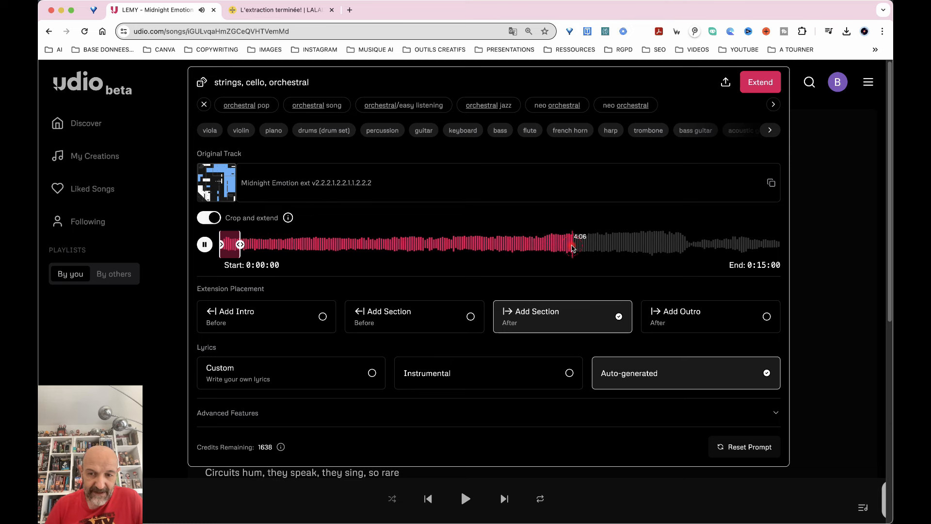
click(205, 245)
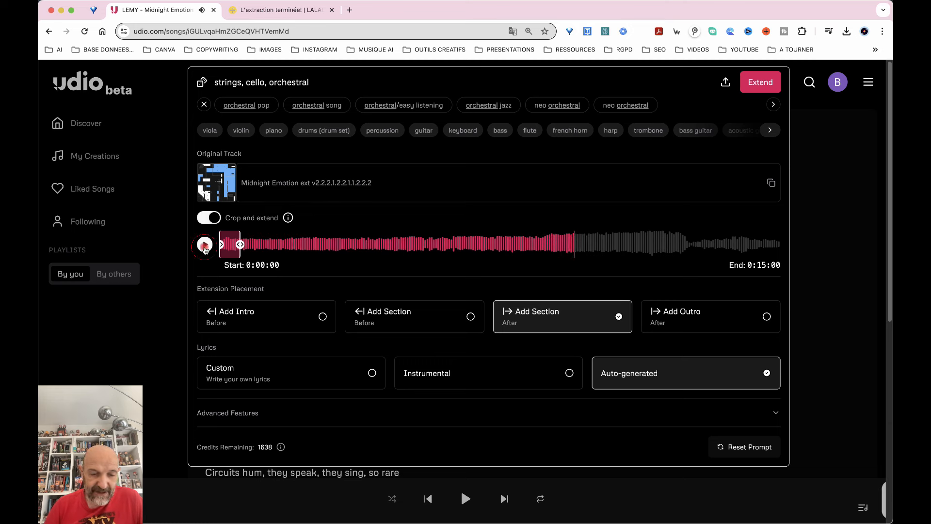
click(691, 247)
click(205, 246)
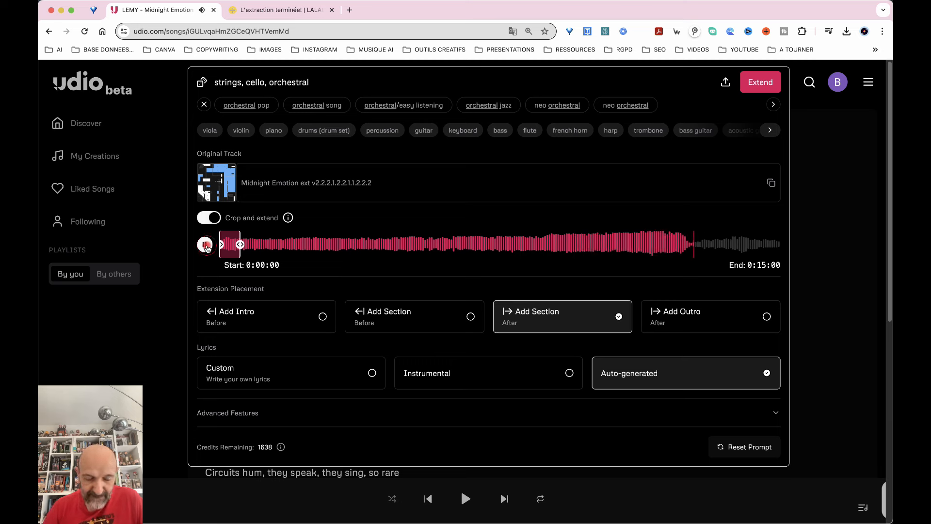
click(205, 245)
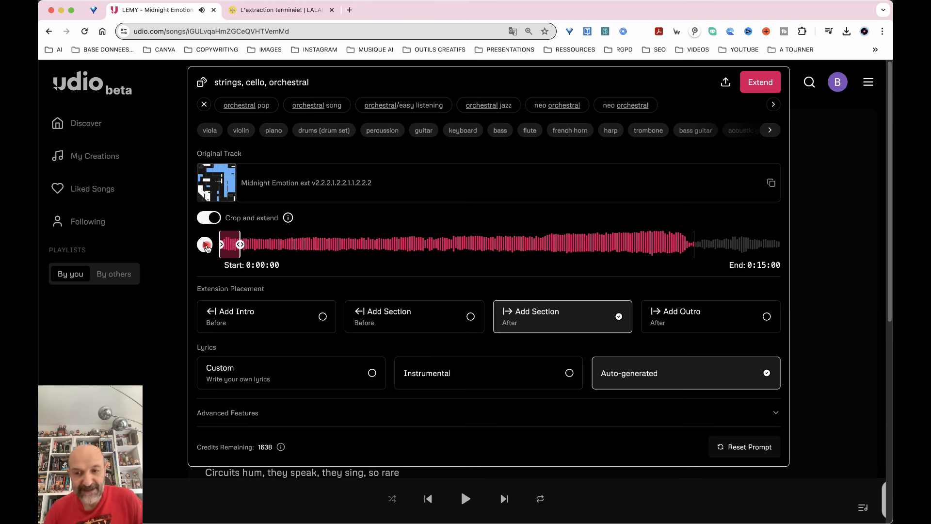
click(689, 251)
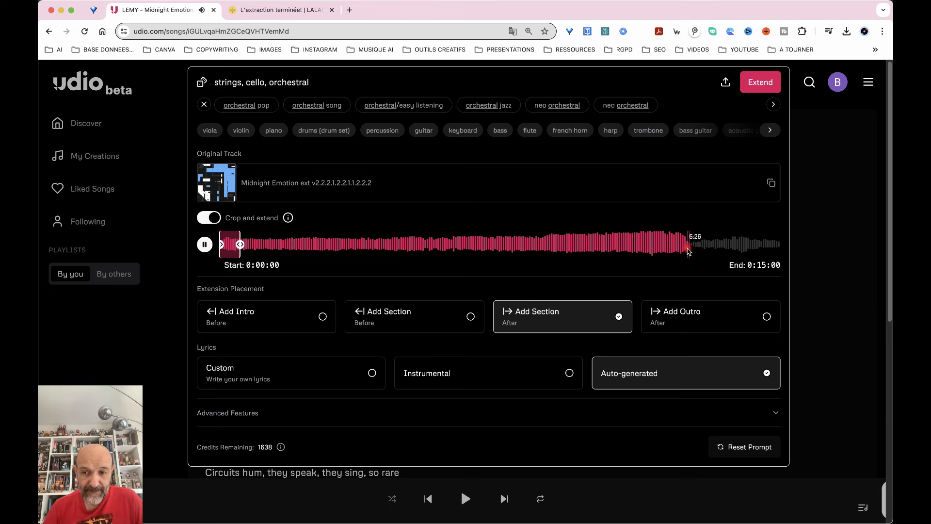
click(207, 249)
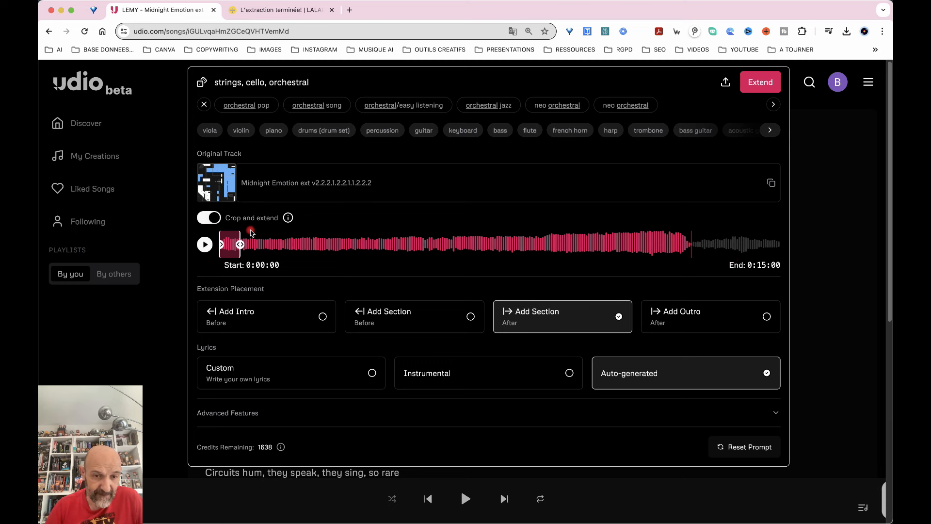
Crop the track to the range 5:29:42 to 6:32:04 and generate an auto-lyrics extension with a section added after it.
drag(240, 244, 795, 250)
drag(220, 244, 694, 269)
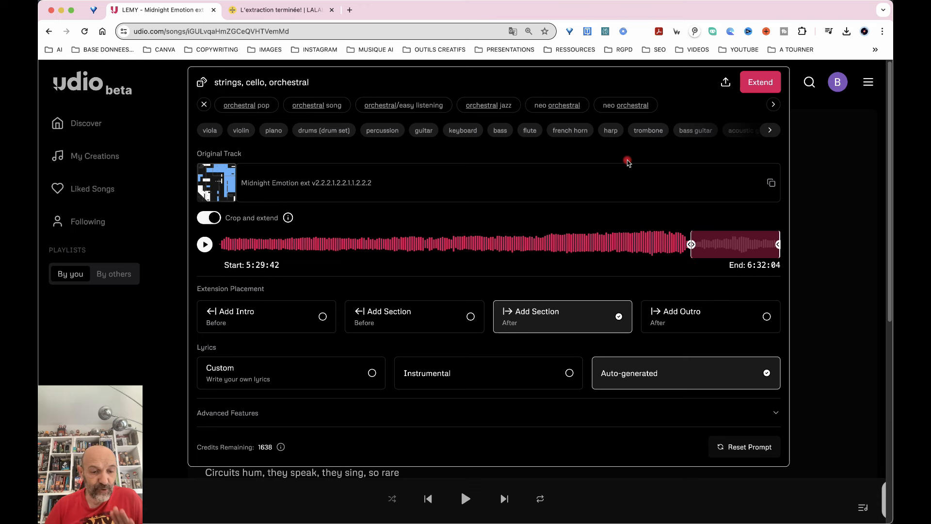
click(760, 85)
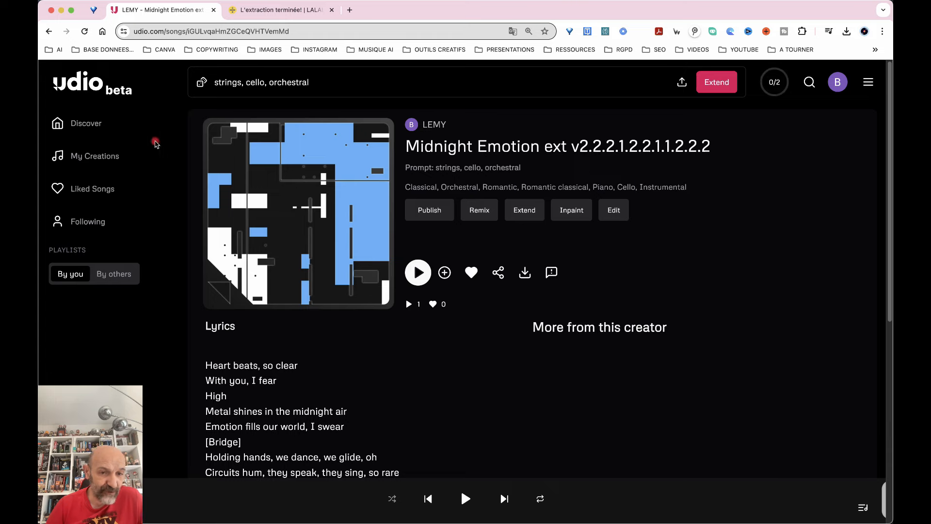
Play Midnight Emotion ext v2.2.2.1.2.2.1.1.2.2.2.2 from the creations list, skip near its end, and pause it at about 1:32.
click(97, 157)
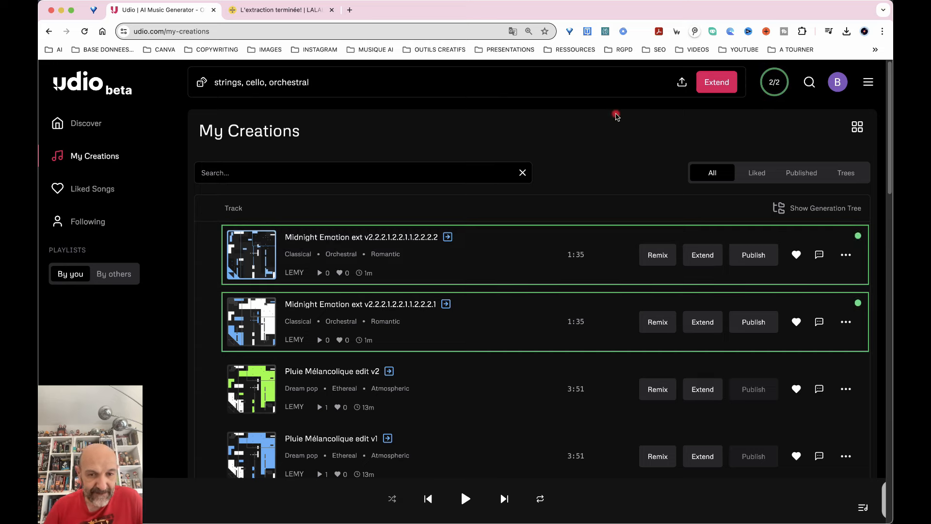
click(250, 255)
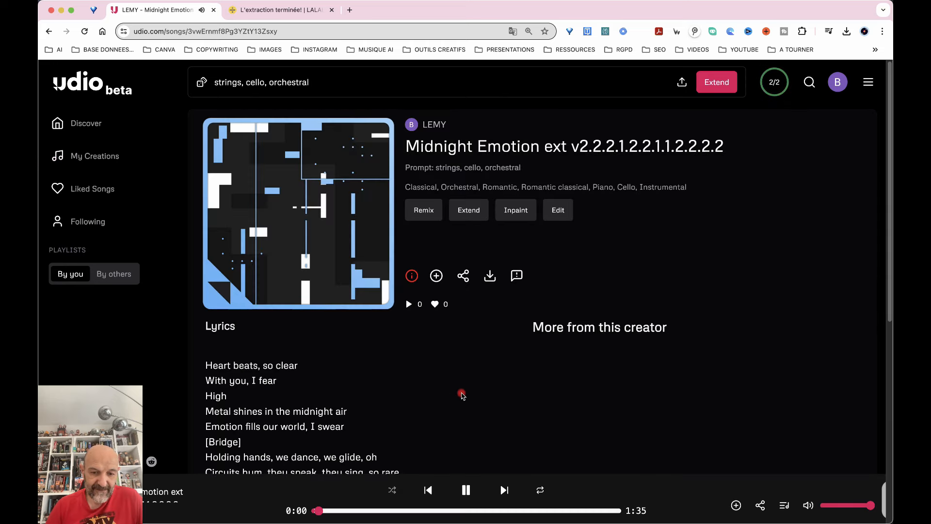
scroll(474, 432, down, 1)
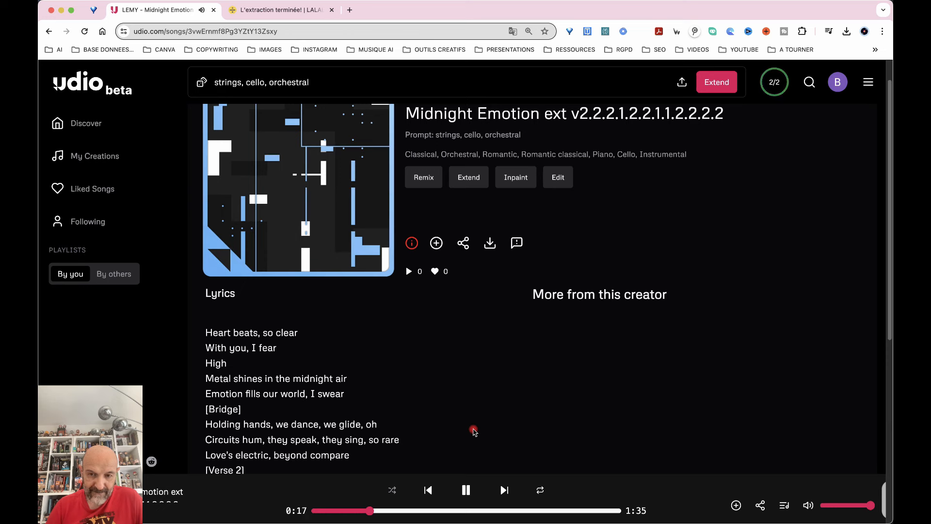
drag(473, 512, 592, 512)
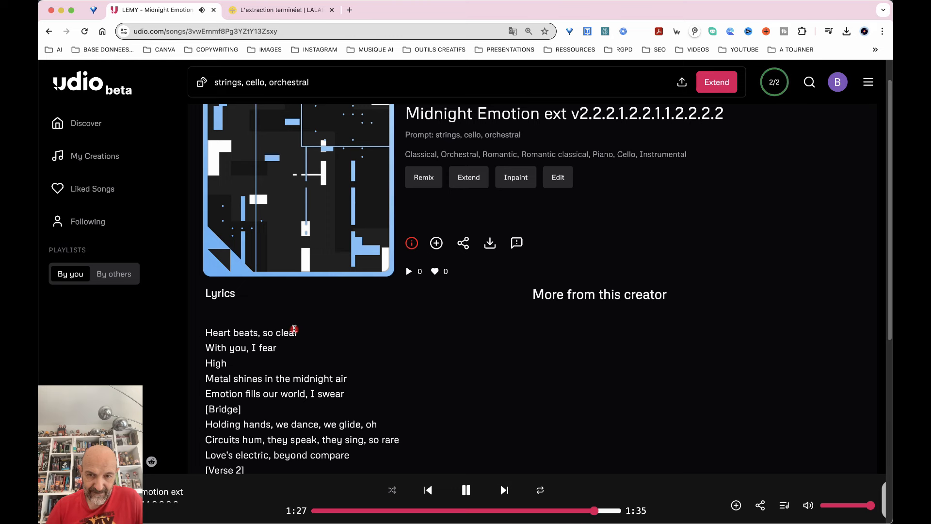
click(93, 167)
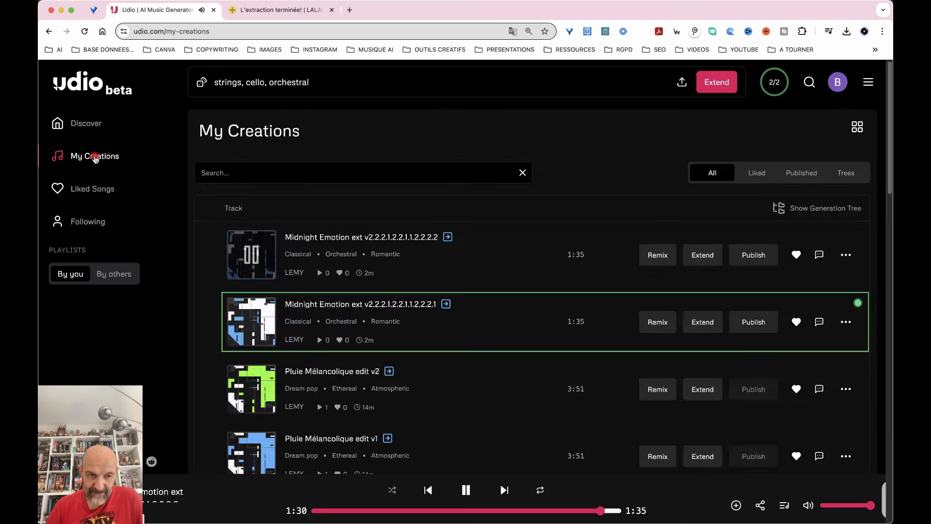
click(251, 253)
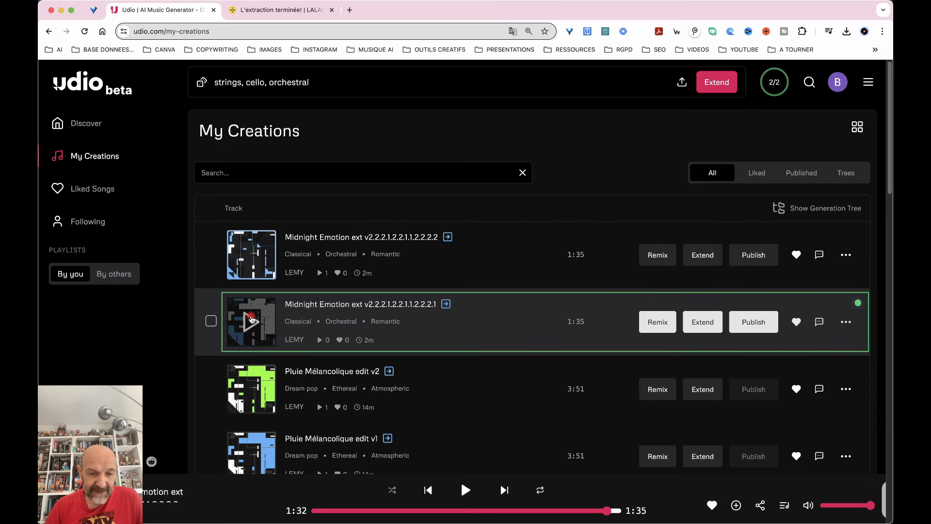
Open Midnight Emotion ext v2.2.2.1.2.2.1.1.2.2.2.1 and skip through its playback from about 0:25 onward to hear the extension.
click(252, 319)
click(291, 304)
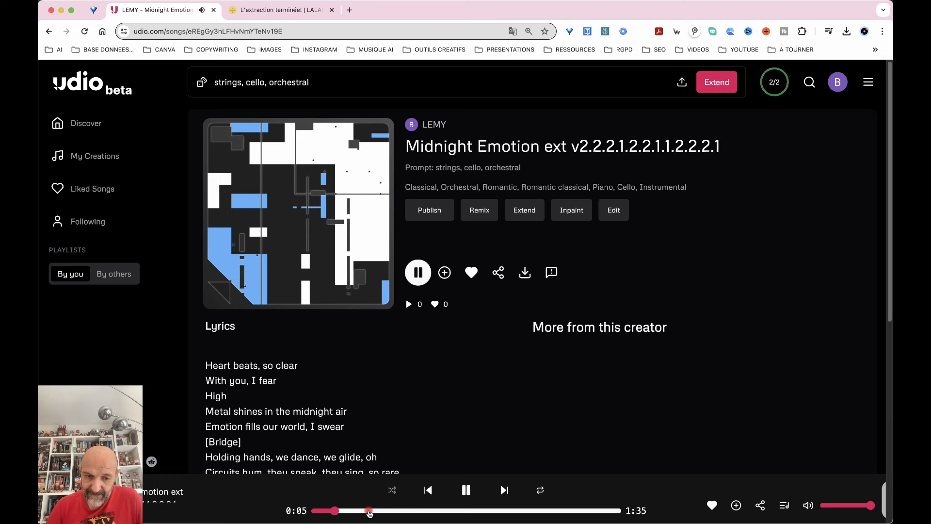
click(397, 511)
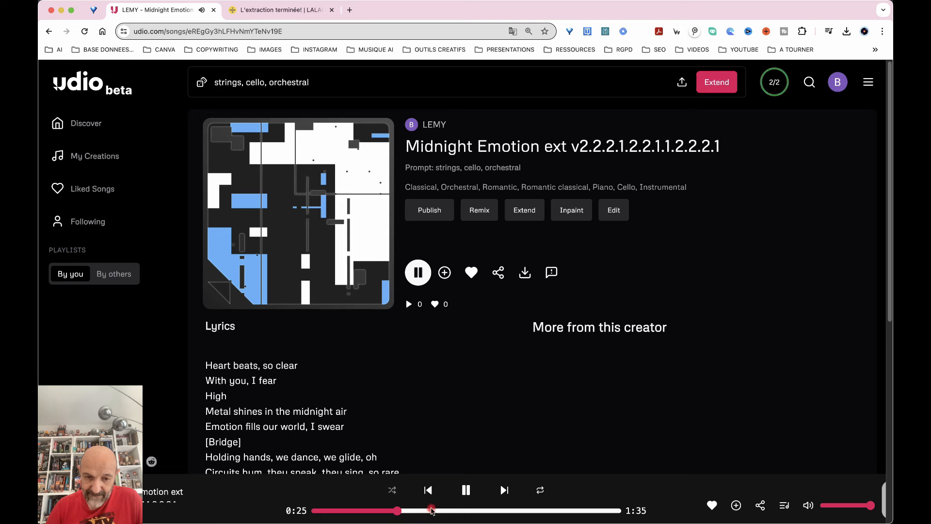
click(451, 512)
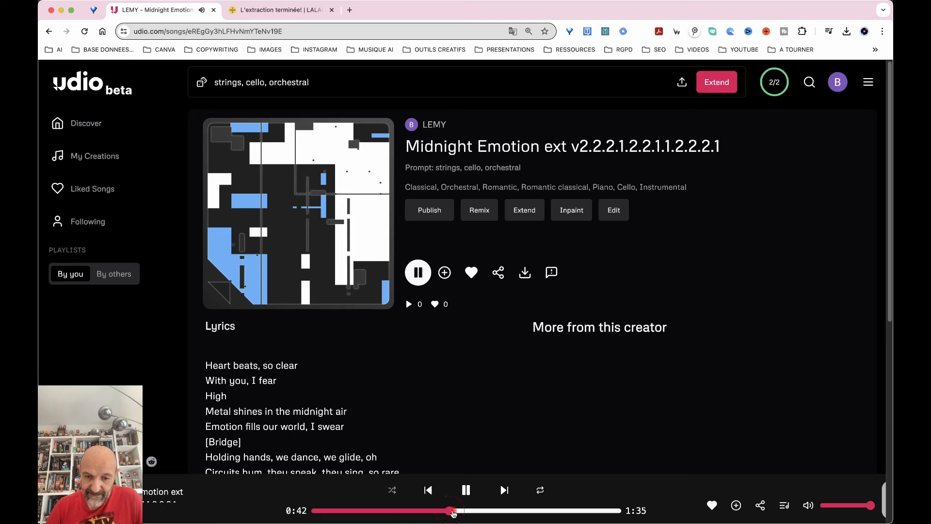
click(502, 511)
click(532, 511)
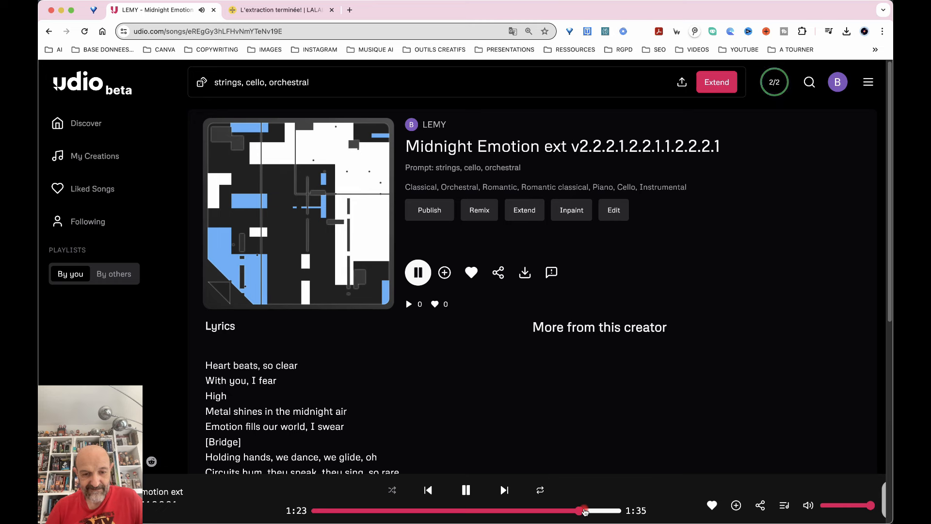
Stop the playback and generate another extension of Midnight Emotion ext v2.2.2.1.2.2.1.1.2.2.2 from the prompt "strings, cello, orchestral".
click(467, 490)
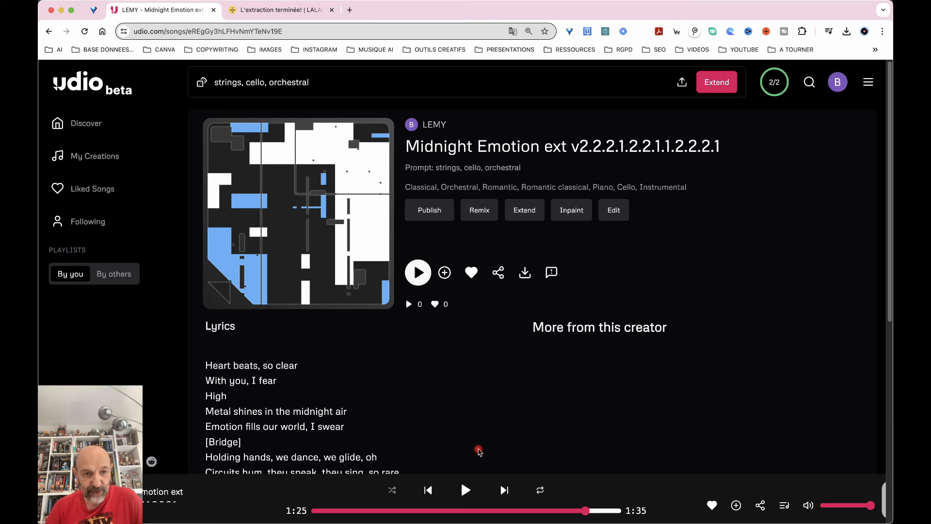
click(99, 159)
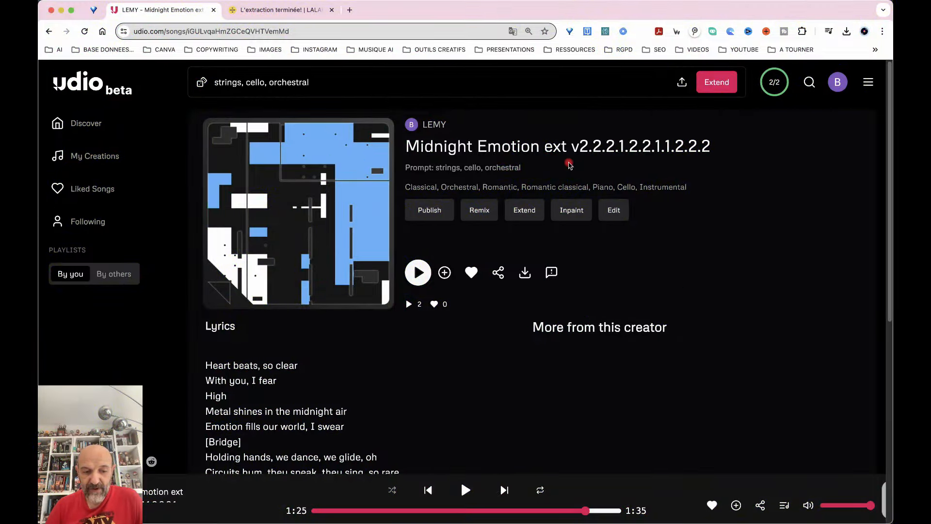
click(717, 84)
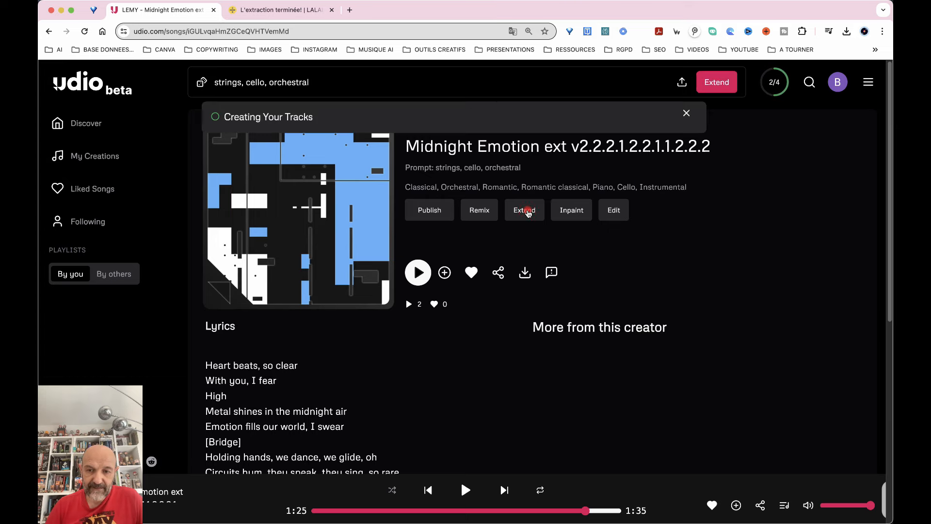
Start another extension of Midnight Emotion ext v2.2.2.1.2.2.1.1.2.2.2, turn off Crop and extend, and expand the advanced features.
click(527, 212)
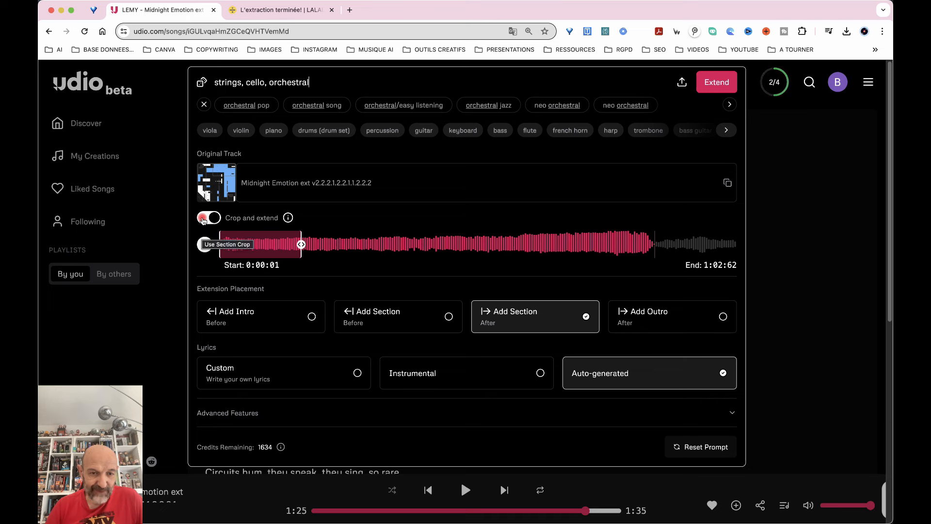
click(203, 218)
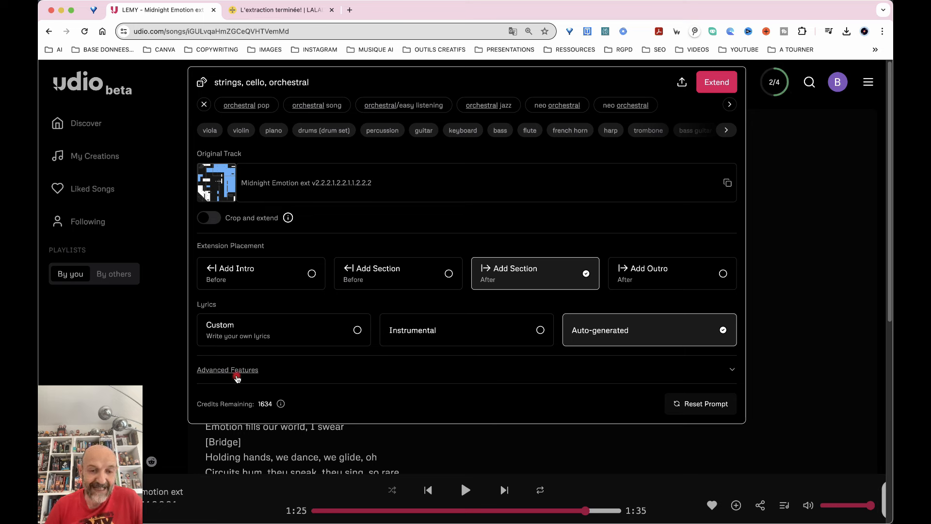
click(733, 371)
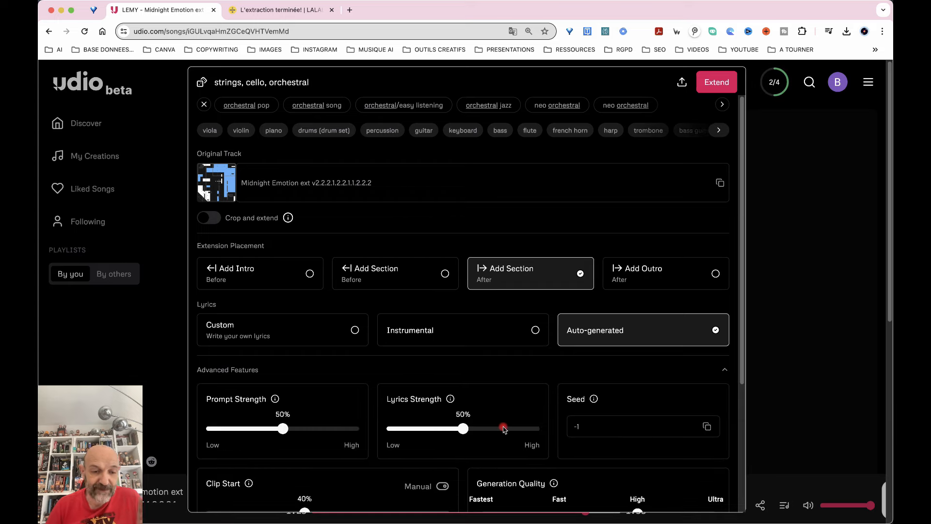
scroll(503, 429, down, 3)
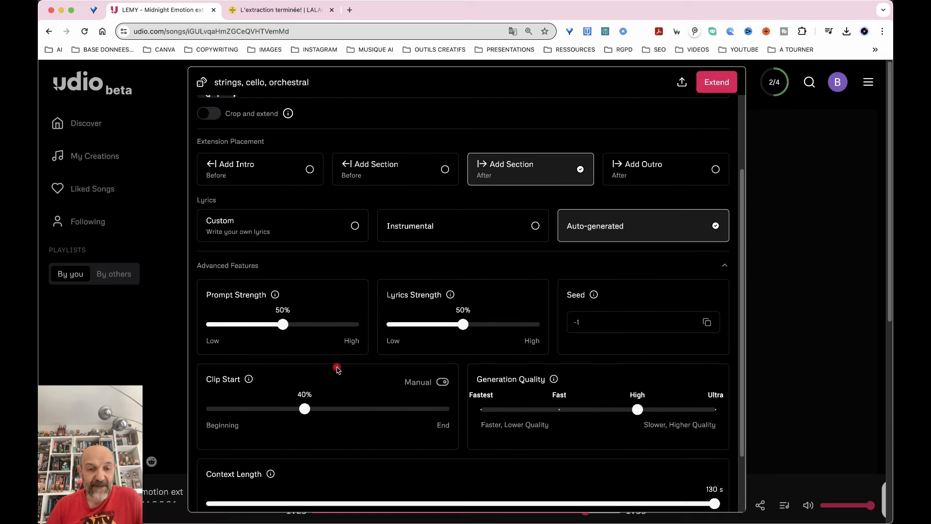
Try the lyrics strength at 100% and 50%, and settle on 47%.
mouse_move(275, 296)
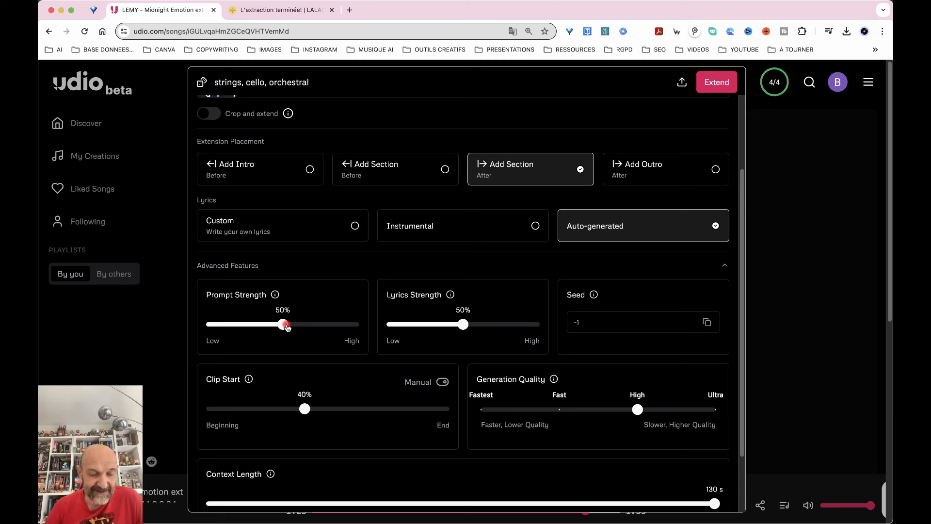
mouse_move(287, 327)
mouse_down()
mouse_move(318, 328)
mouse_move(283, 328)
mouse_up()
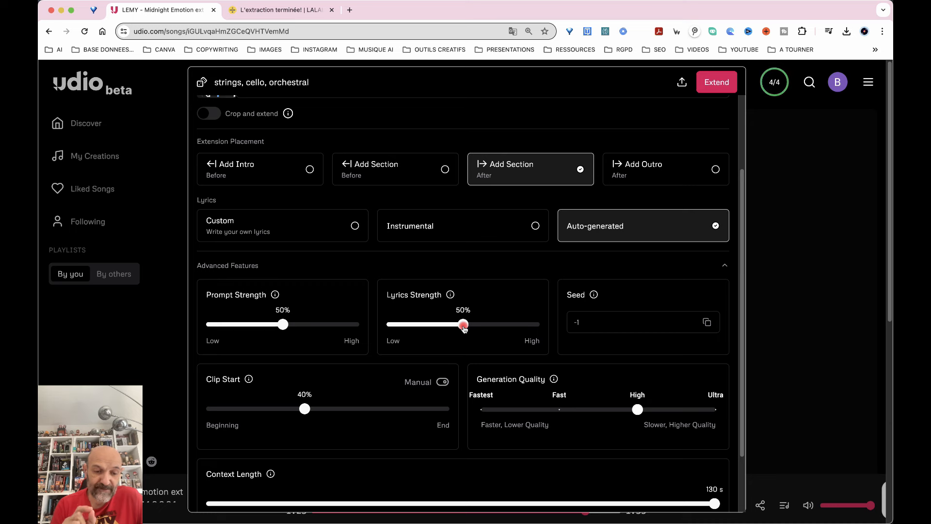
drag(464, 326, 553, 331)
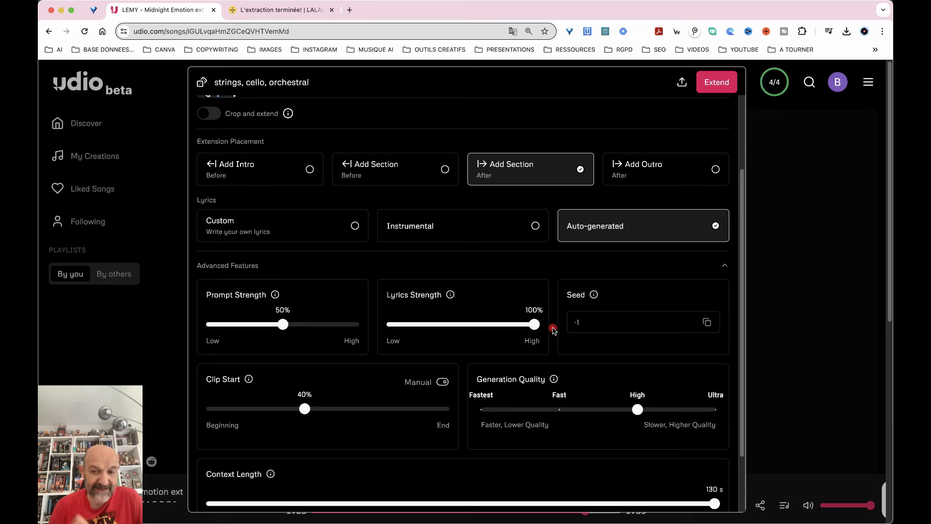
drag(535, 327, 465, 338)
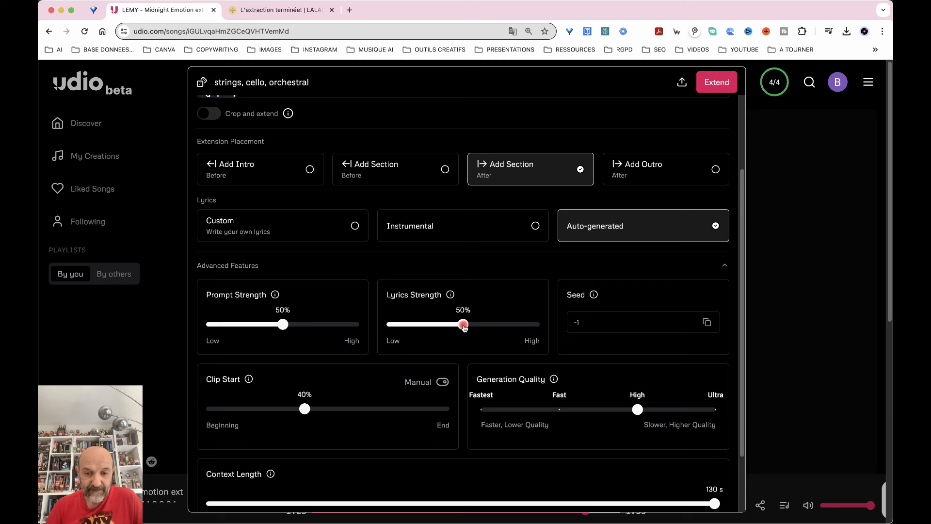
mouse_move(450, 296)
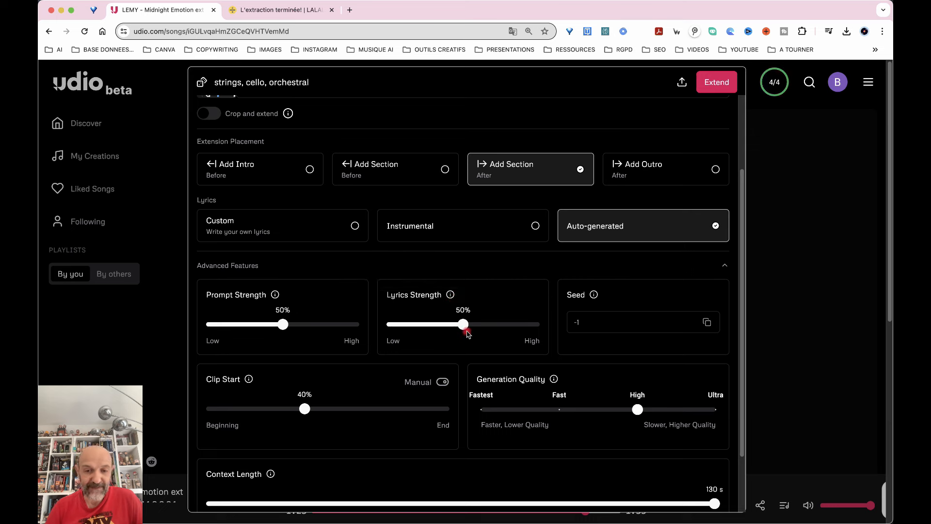
mouse_move(465, 327)
mouse_down()
mouse_move(547, 327)
mouse_move(462, 327)
mouse_up()
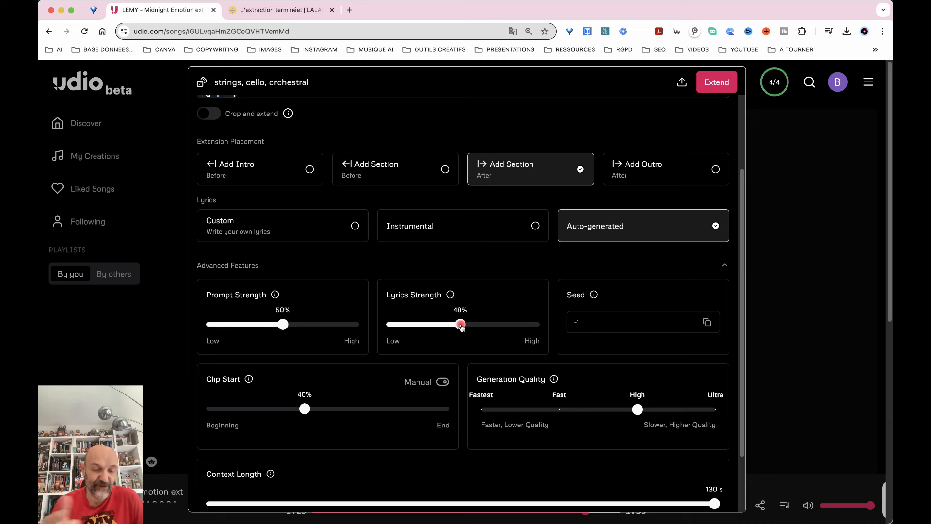
mouse_move(461, 327)
mouse_down()
mouse_move(494, 335)
mouse_move(456, 334)
mouse_up()
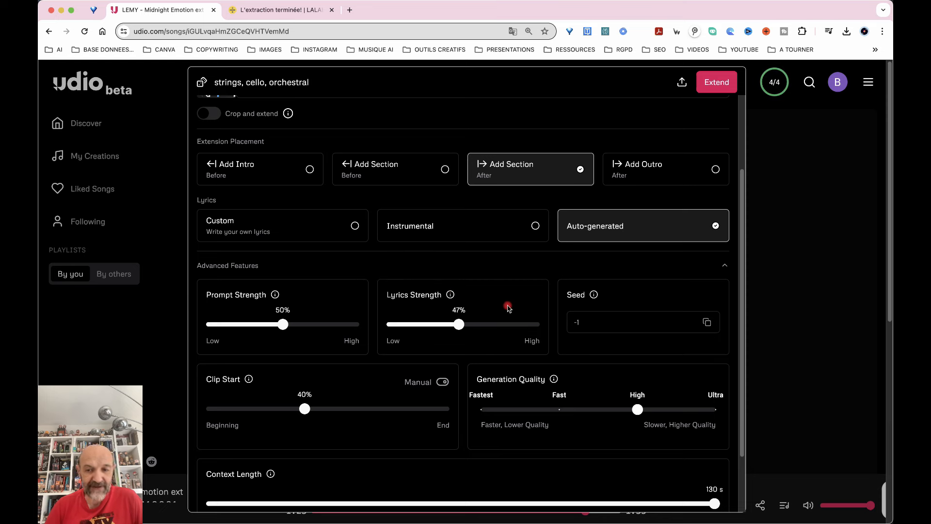
Examine the seed value and the explanations of the seed and context length settings.
mouse_move(594, 297)
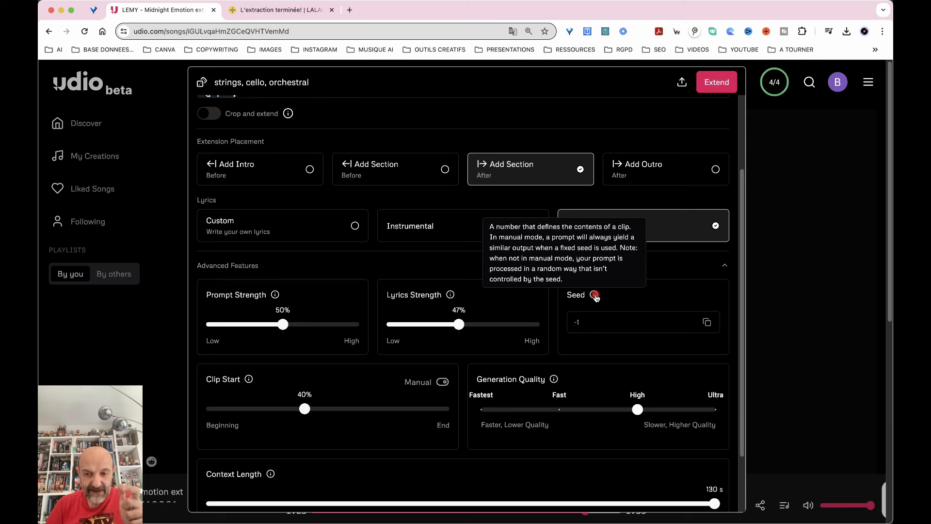
click(584, 319)
click(708, 324)
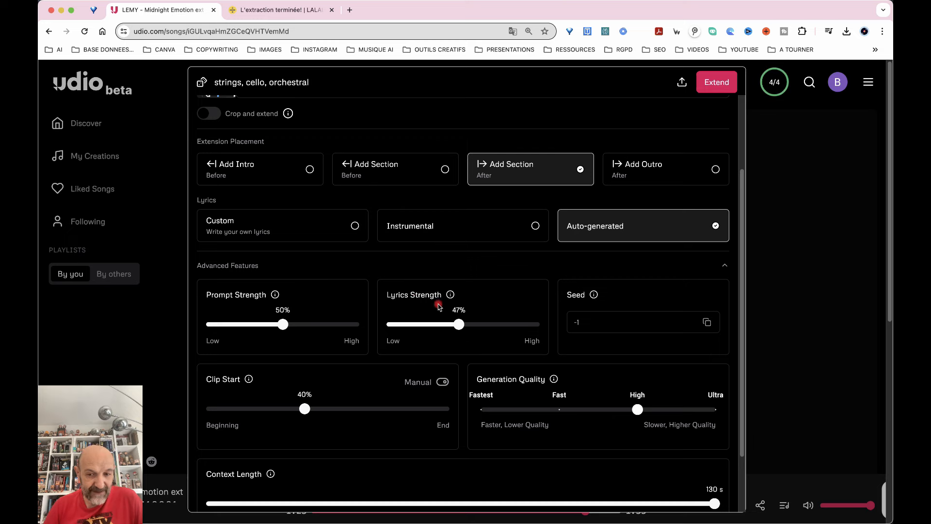
scroll(418, 401, down, 2)
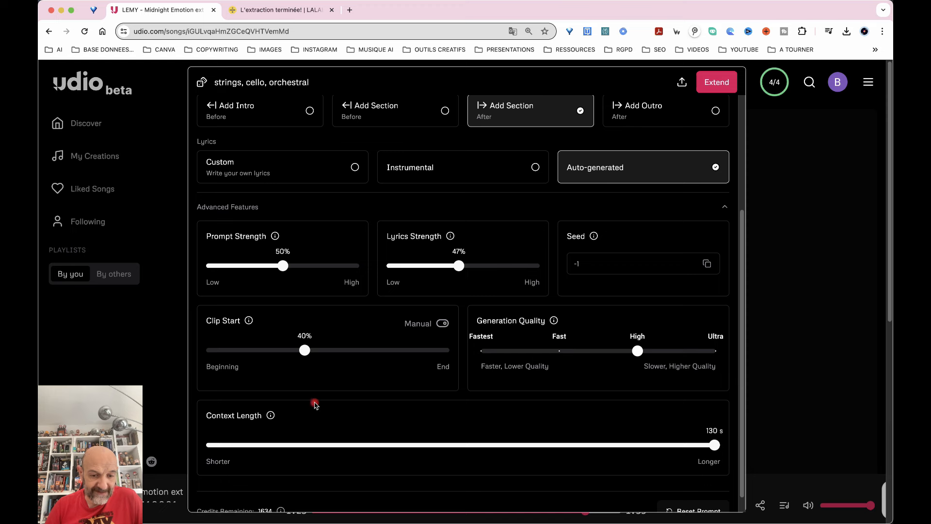
mouse_move(271, 418)
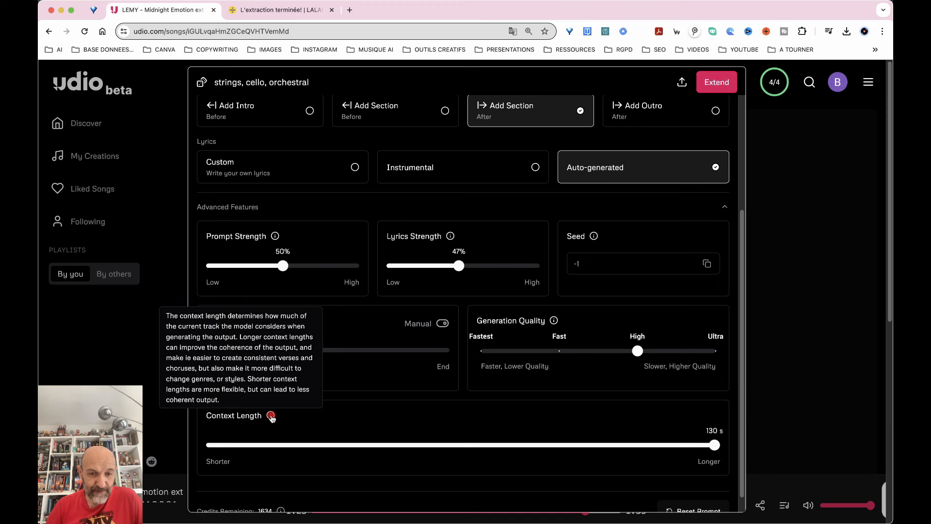
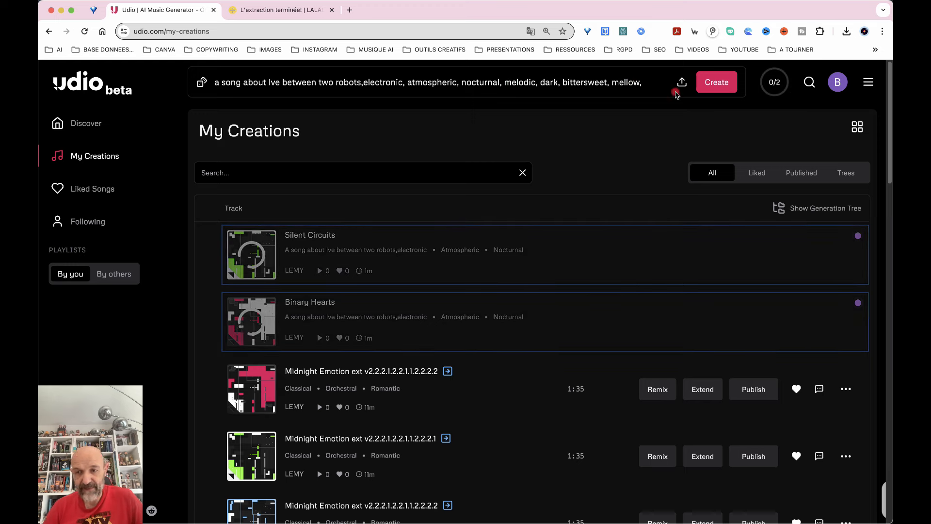
Create another pair of tracks from the electronic, atmospheric song prompt about two robots, and review the prompt's advanced settings.
click(715, 83)
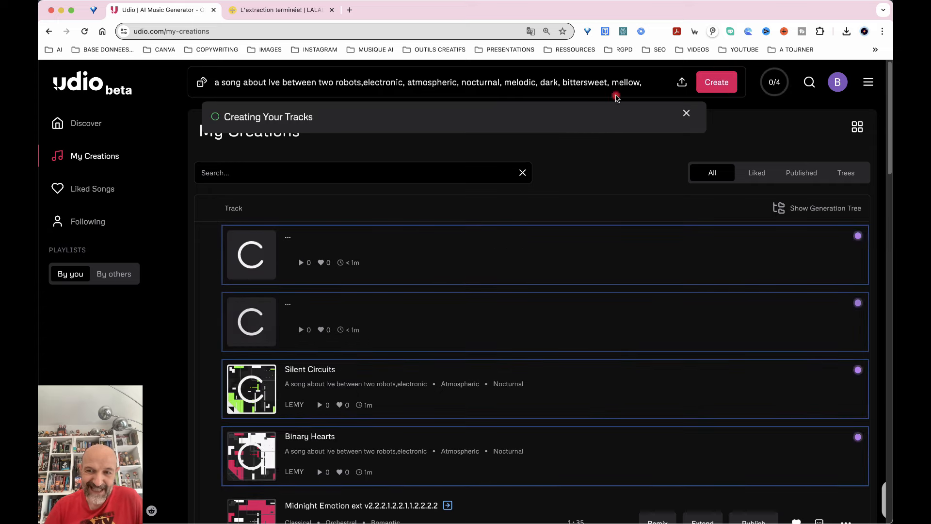
click(657, 83)
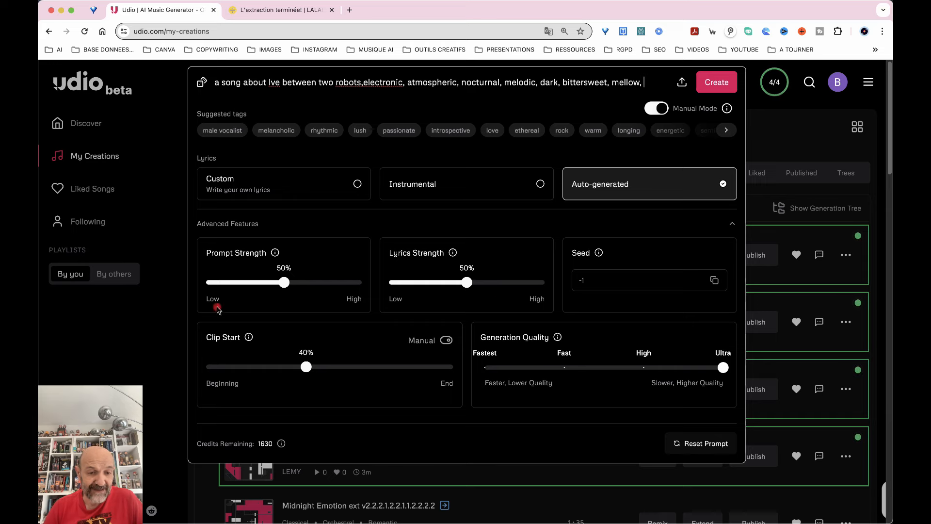
click(149, 353)
Play the first Electric Hearts track, open its page to follow the lyrics, and pause it at about 0:23.
click(248, 255)
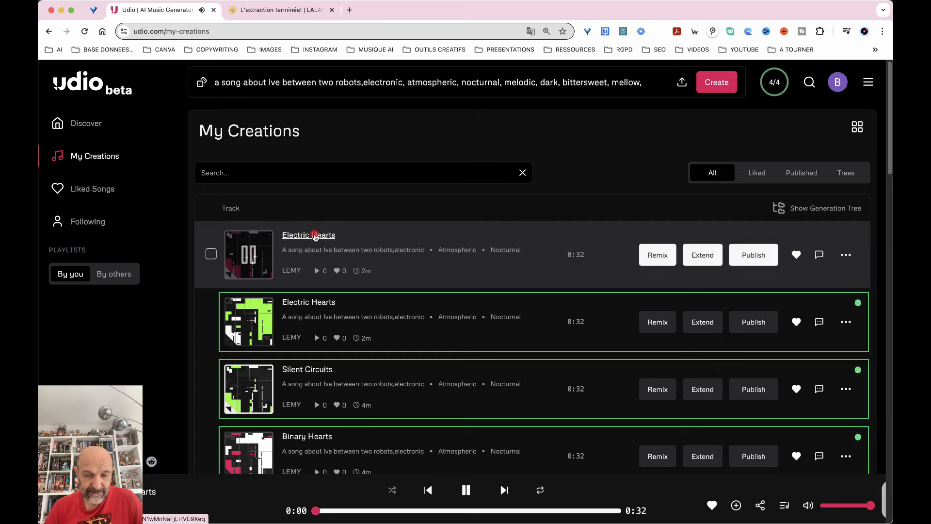
click(315, 235)
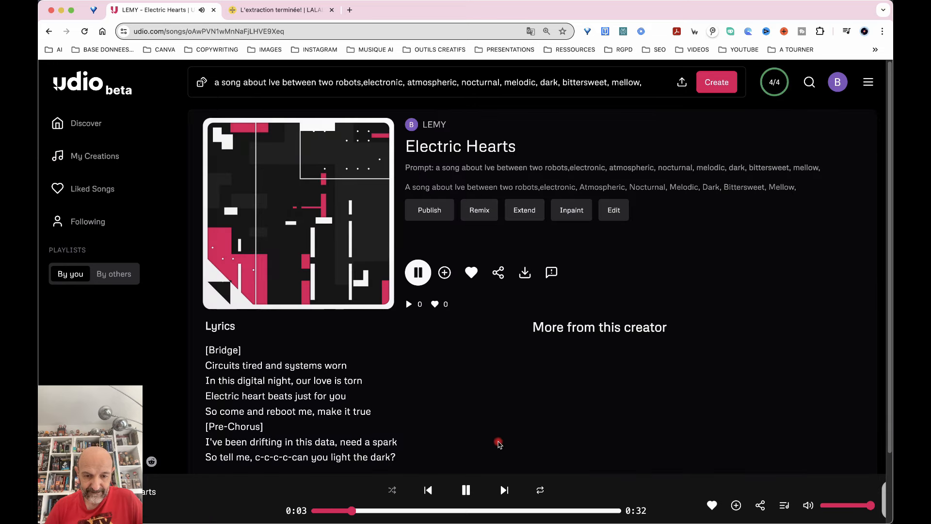
scroll(499, 443, down, 1)
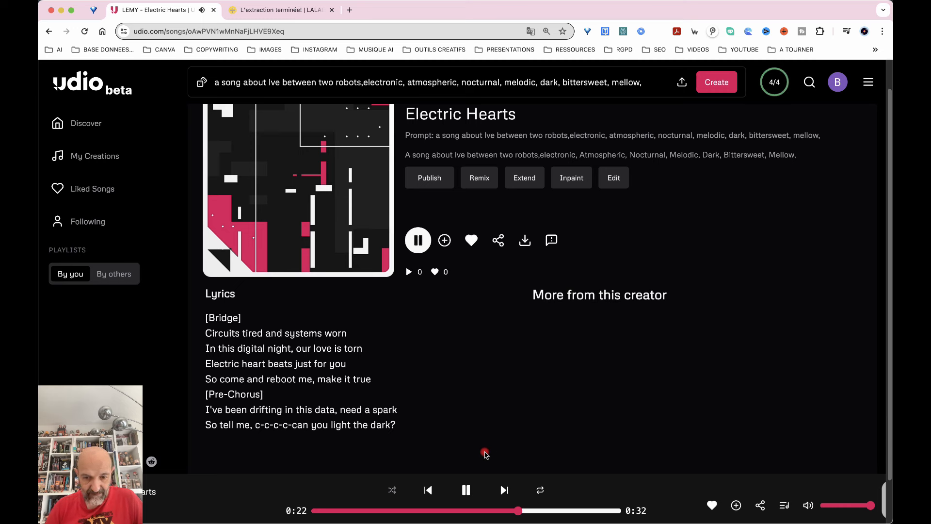
click(465, 490)
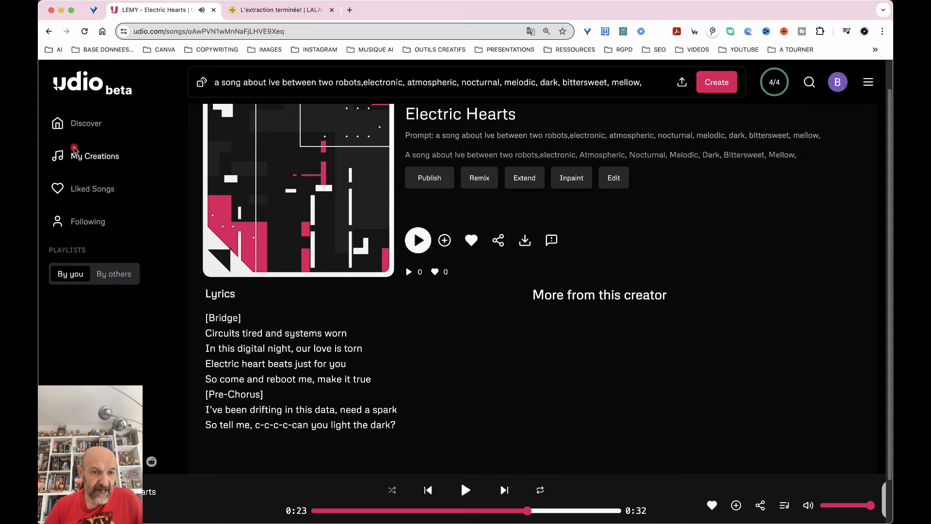
Play the second Electric Hearts track from the creations list, follow its lyrics on its page, and pause it at about 0:26.
click(79, 155)
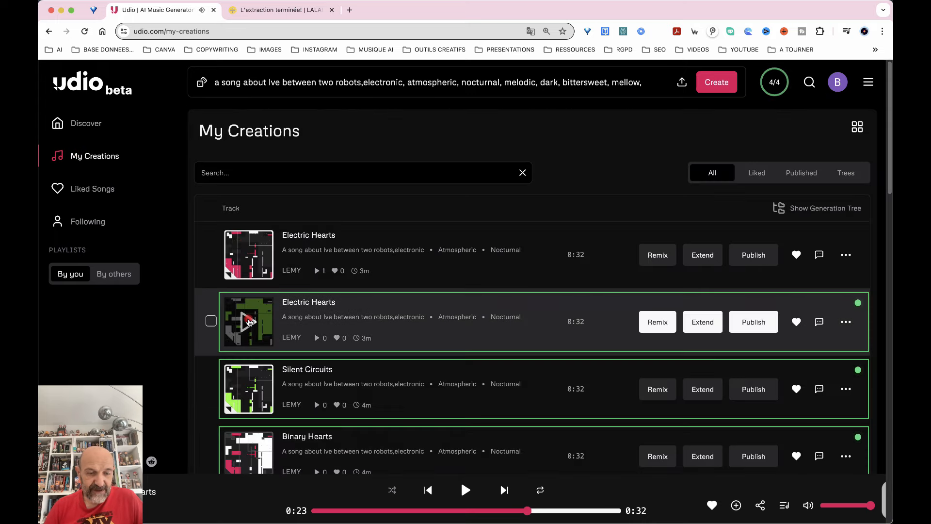
click(248, 321)
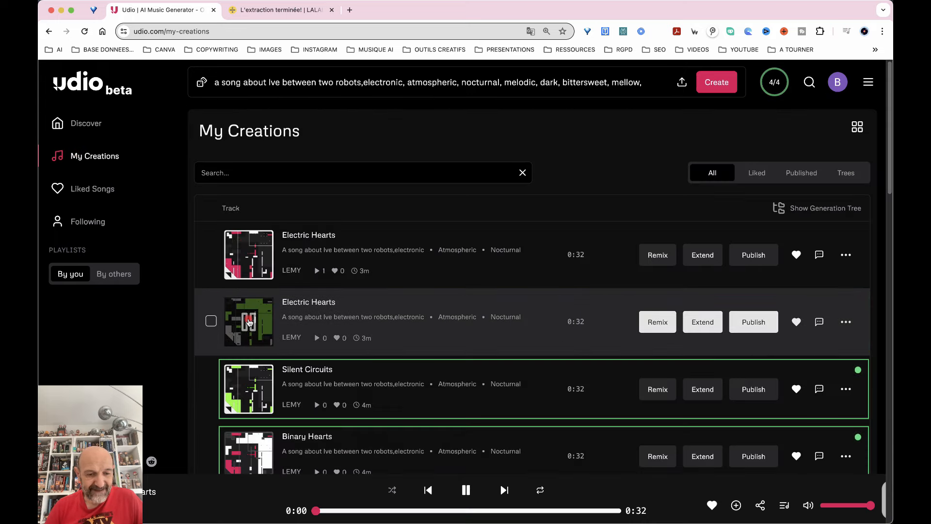
click(297, 304)
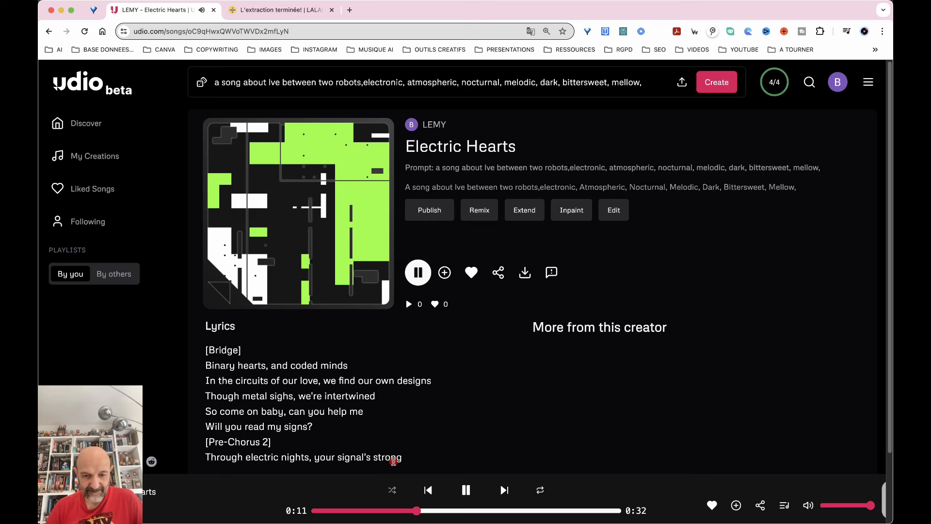
scroll(501, 450, down, 2)
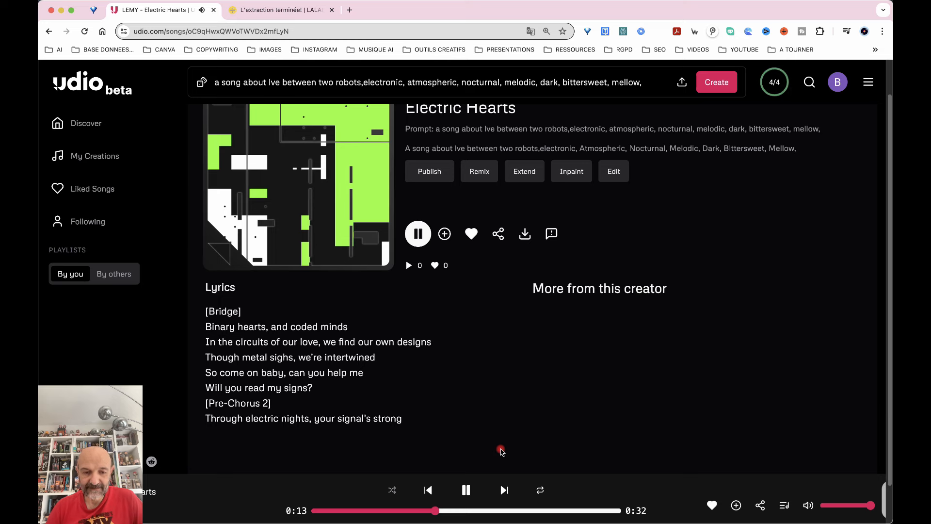
scroll(500, 450, down, 1)
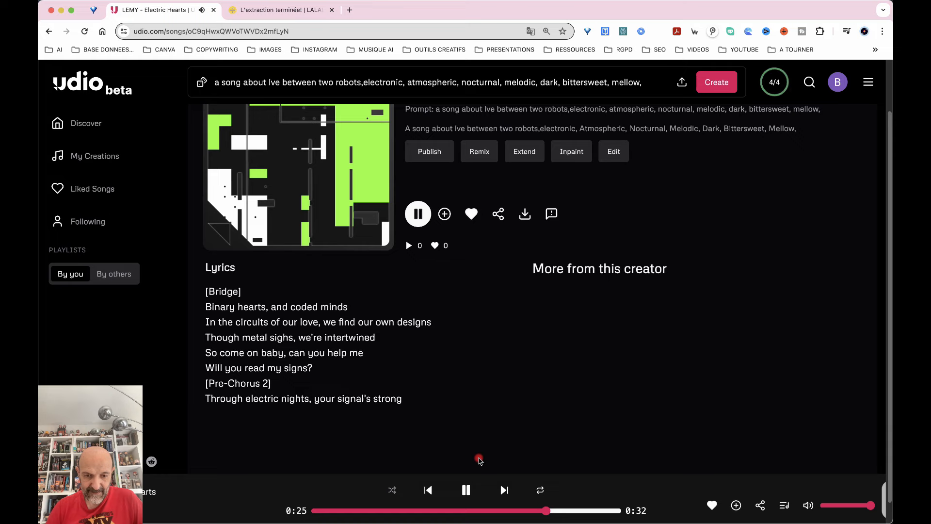
click(465, 490)
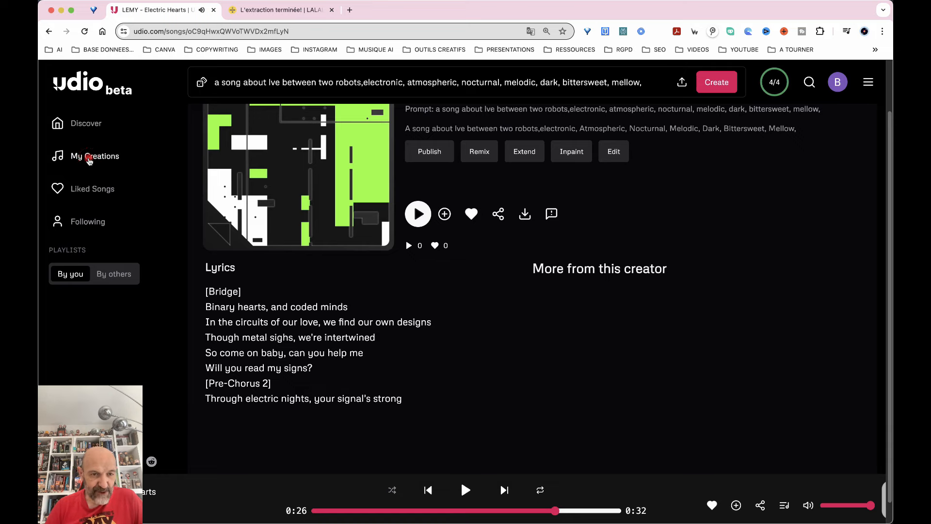
Play Silent Circuits from the creations list, follow its lyrics on its page, and pause it at about 0:14.
click(88, 156)
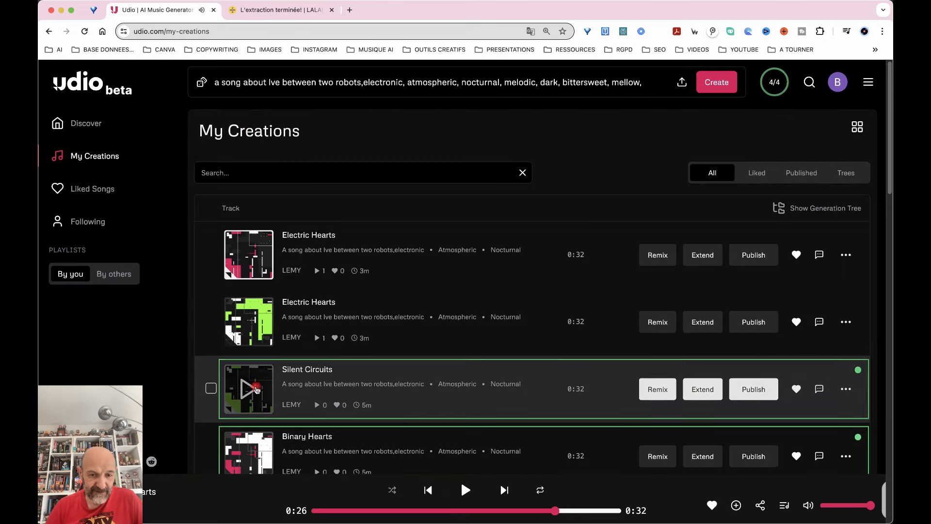
click(255, 388)
click(297, 370)
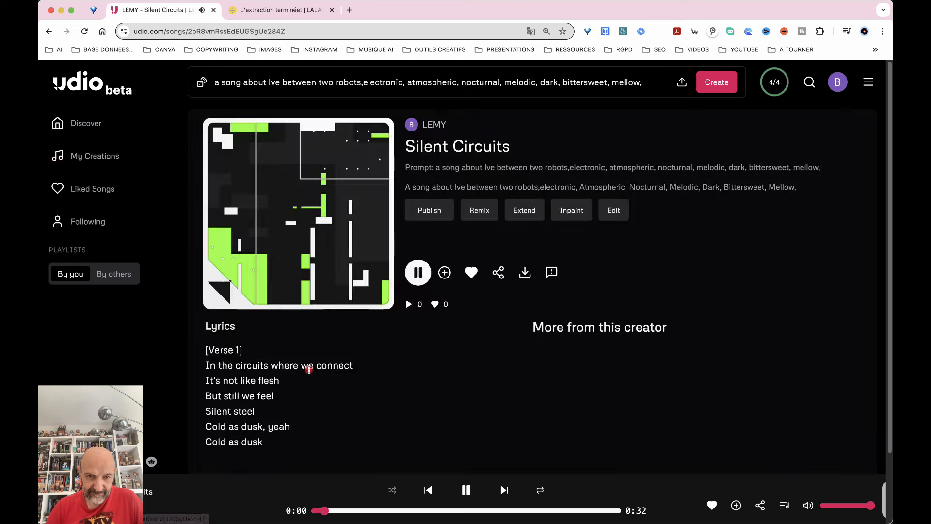
scroll(465, 441, down, 2)
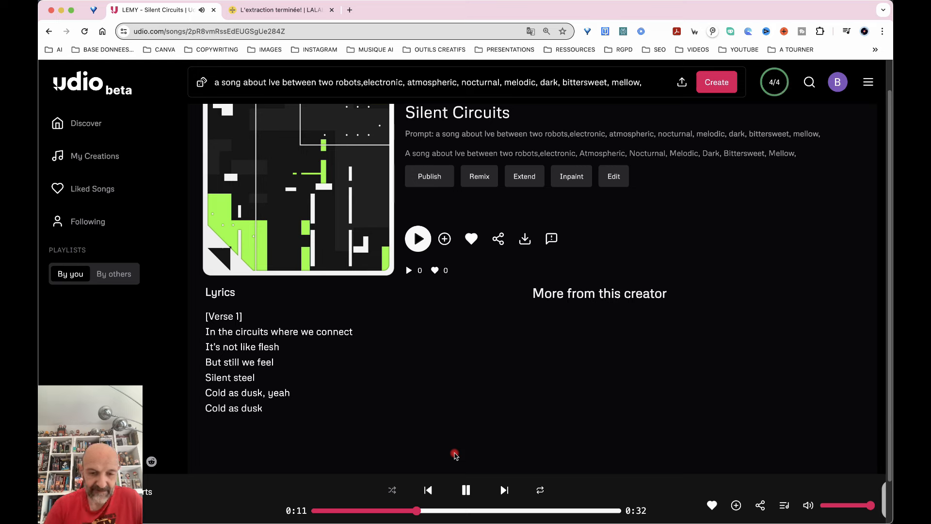
click(470, 493)
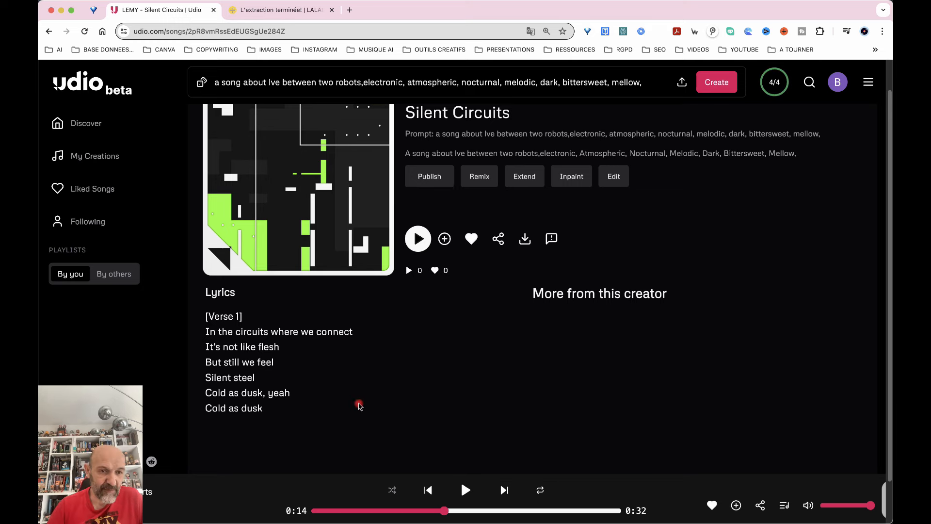
Open the second Electric Hearts track (green cover) from the creations list, play it, and pause it at about 0:04.
click(89, 156)
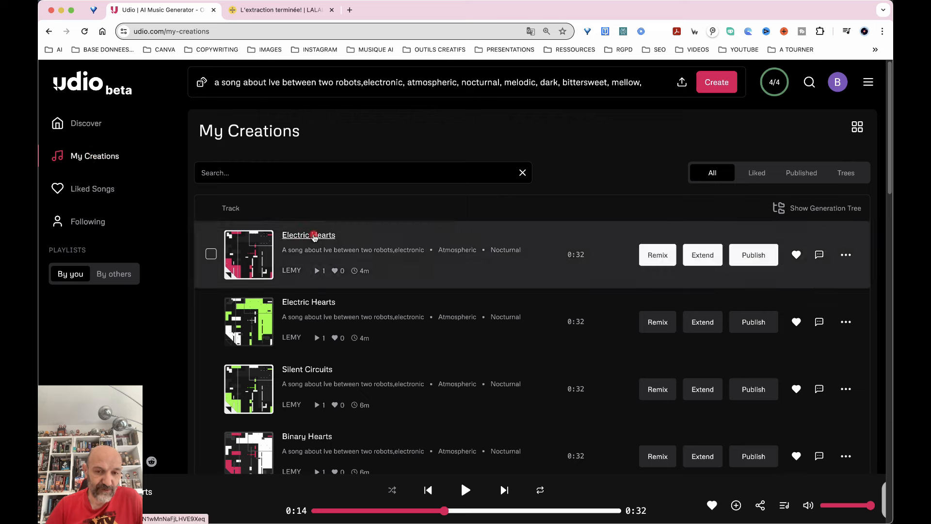
mouse_move(256, 320)
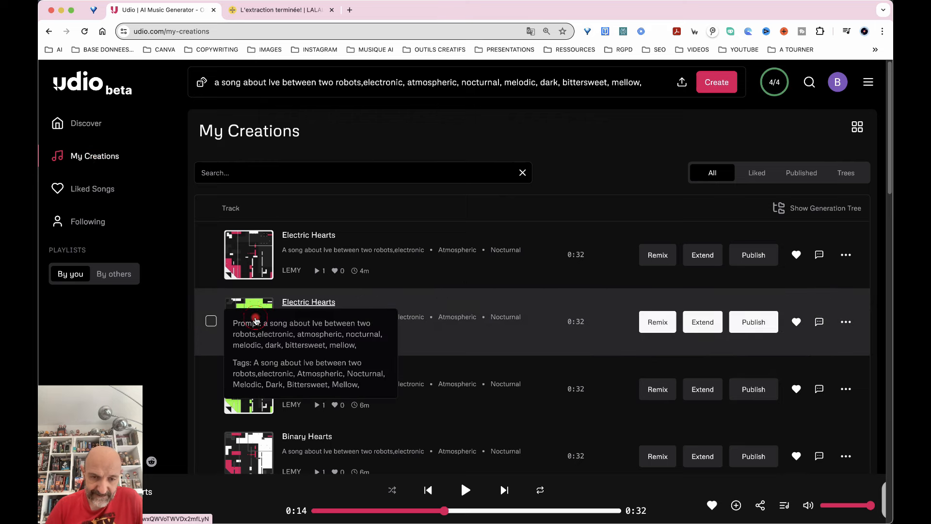
click(302, 303)
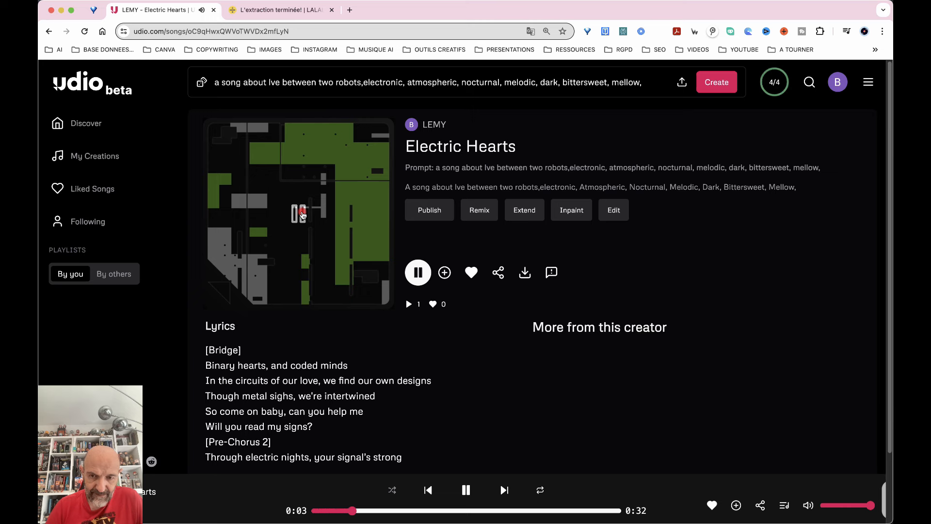
click(301, 214)
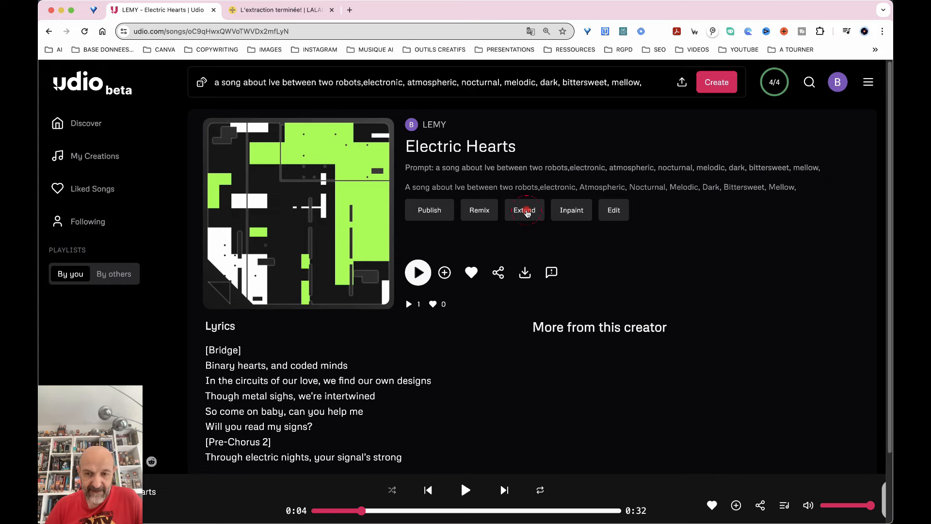
Extend the green-cover Electric Hearts track with a section after it, auto-generated lyrics and Ultra generation quality.
click(525, 211)
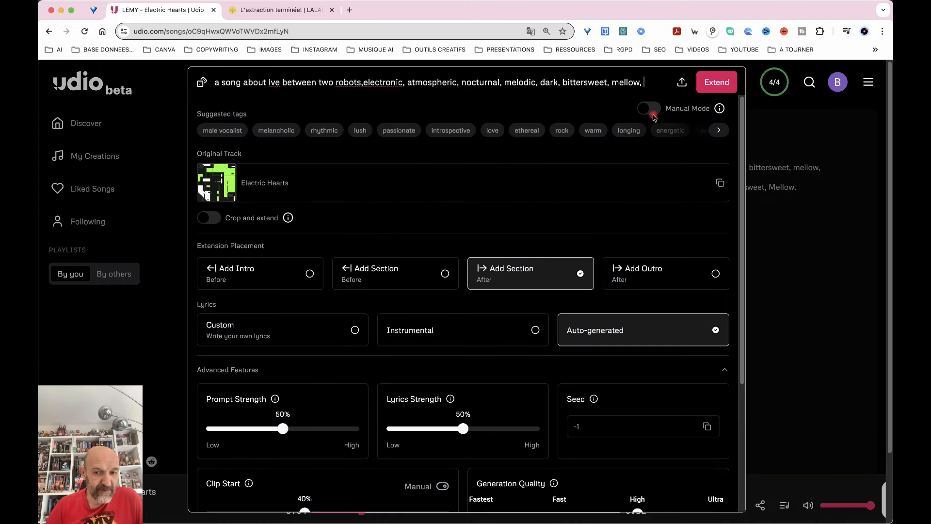
scroll(530, 345, down, 2)
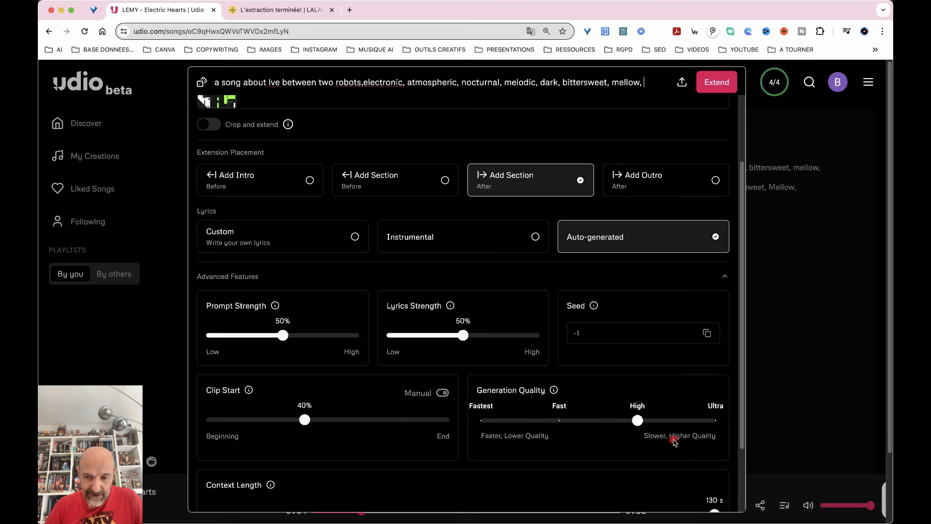
drag(638, 420, 715, 420)
scroll(587, 330, up, 3)
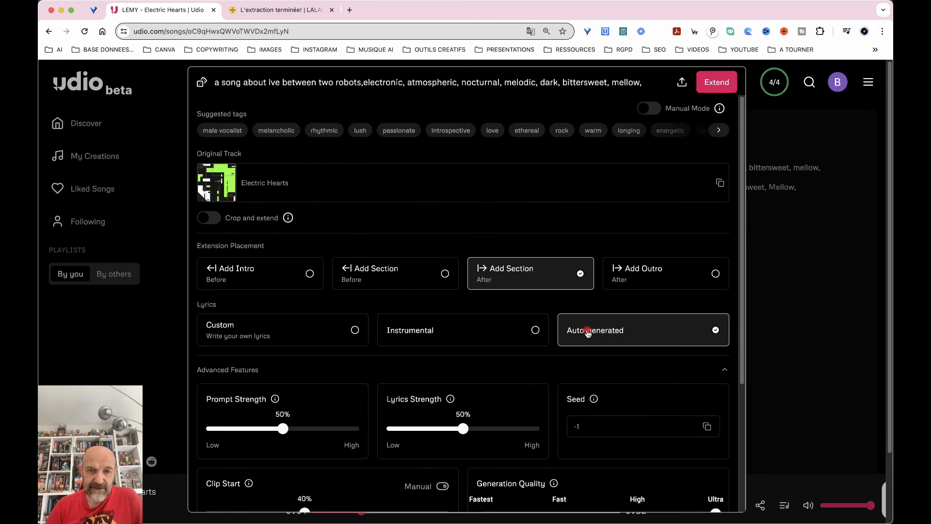
click(722, 82)
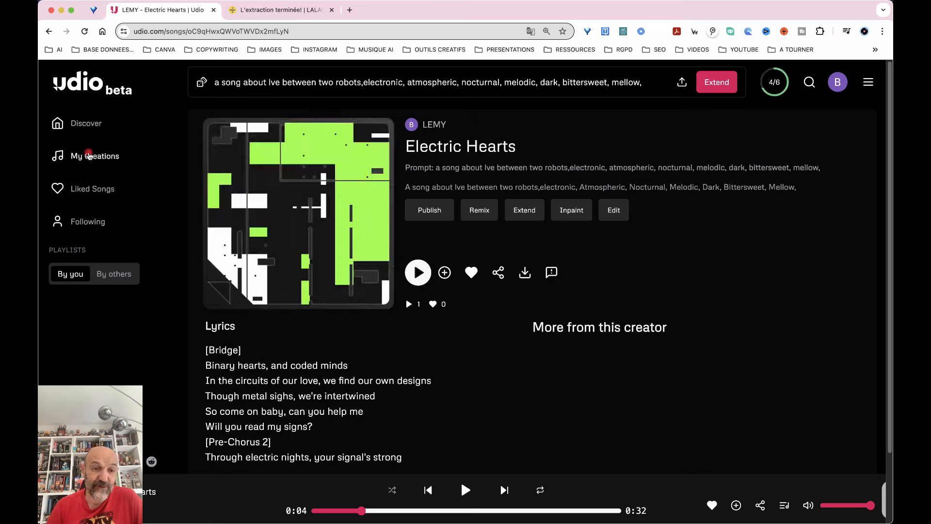
Check the new extensions in the creations list, open Electric Hearts ext v2, try to play it, and reload its page.
click(89, 157)
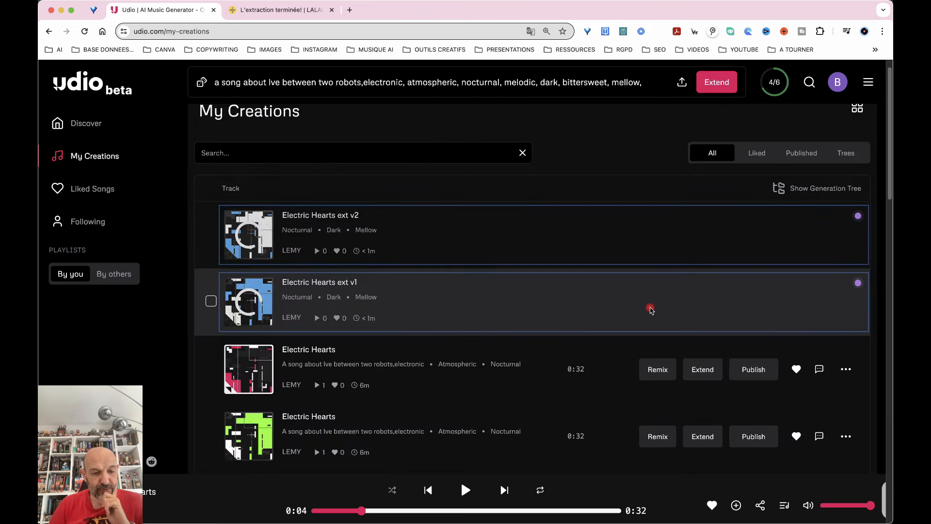
scroll(486, 399, down, 2)
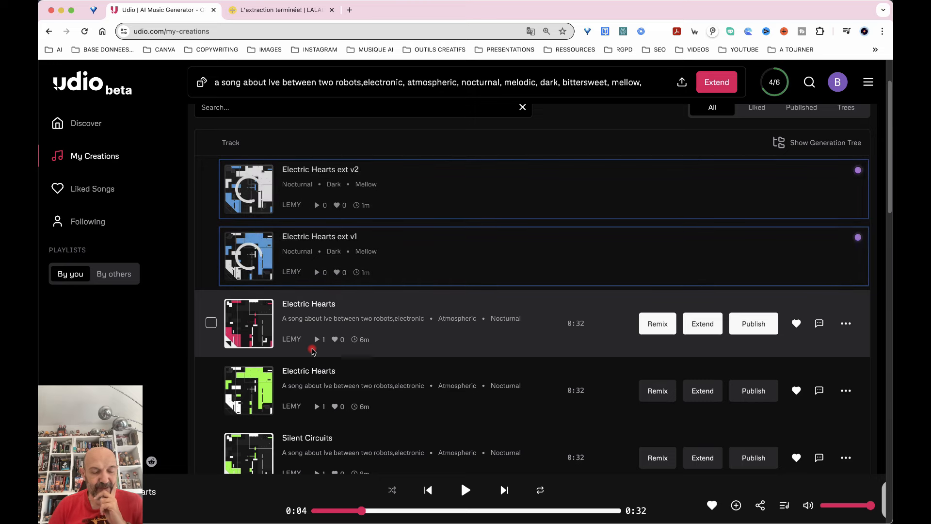
scroll(350, 341, up, 2)
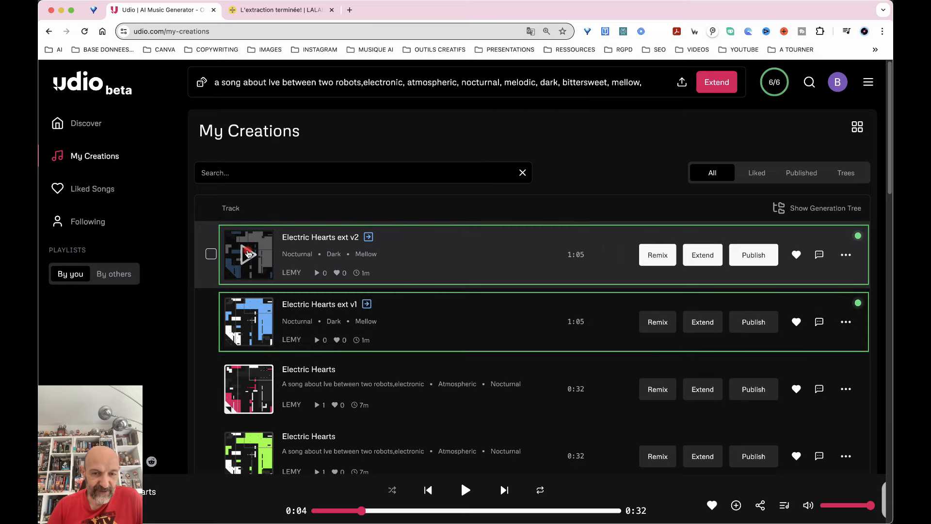
mouse_move(308, 238)
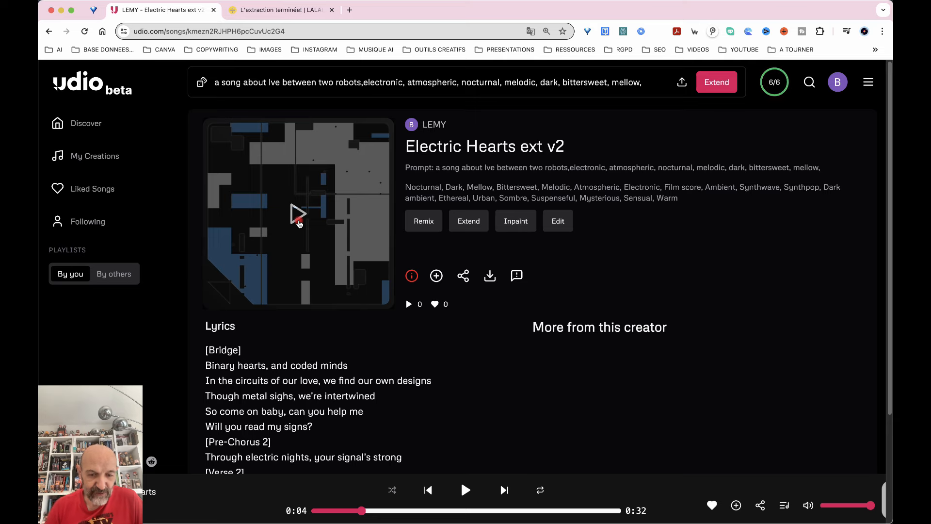
click(298, 216)
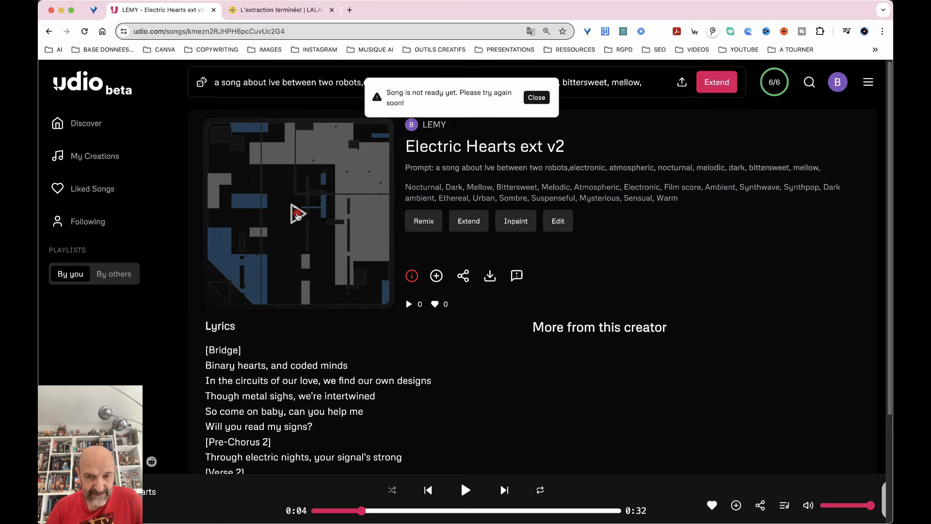
click(85, 31)
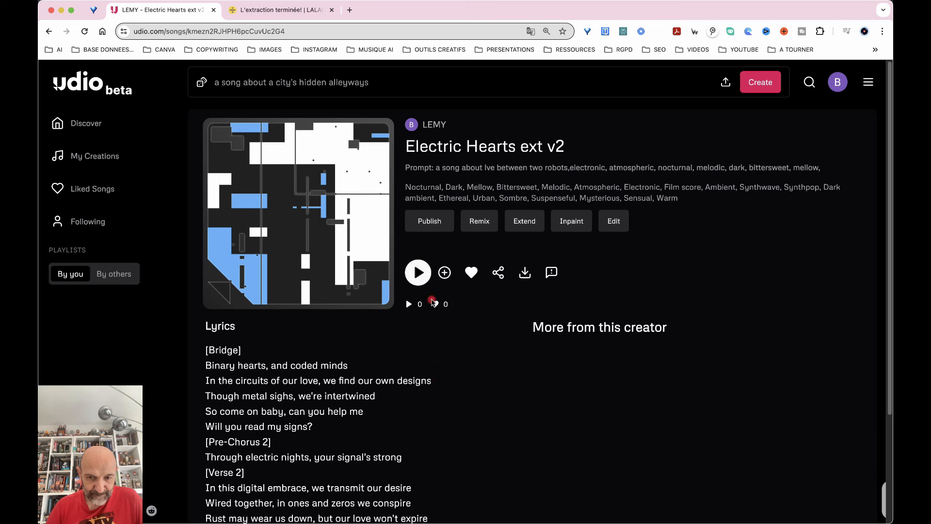
Play Electric Hearts ext v2 from about its midpoint, follow the lyrics of the added section, and pause at 1:00.
click(418, 272)
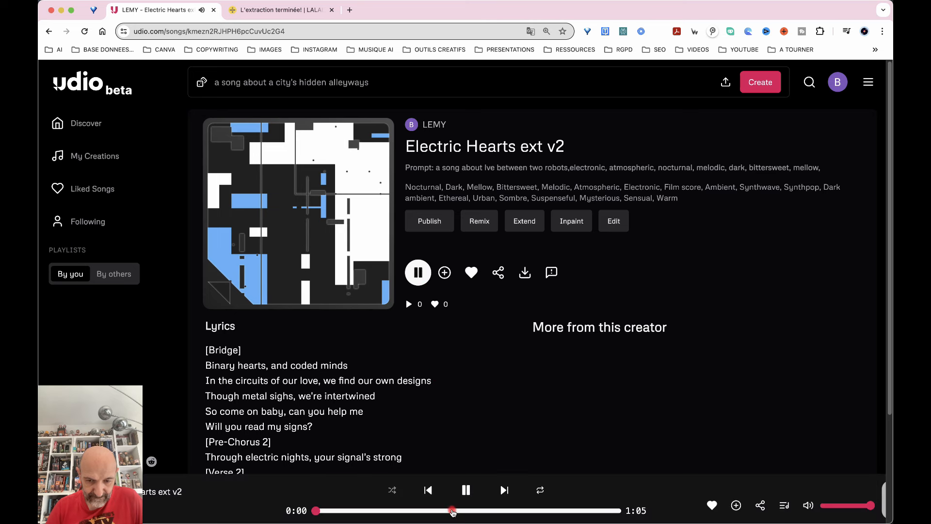
click(452, 511)
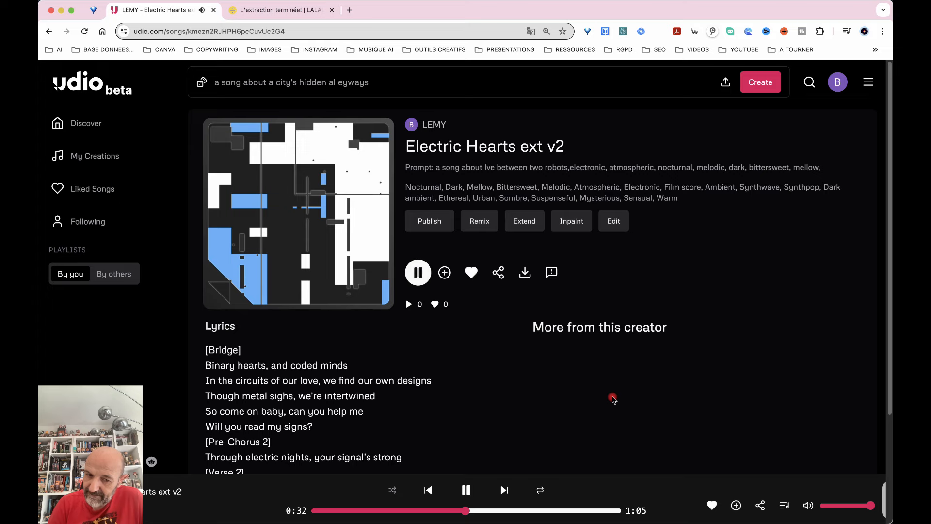
scroll(613, 399, down, 3)
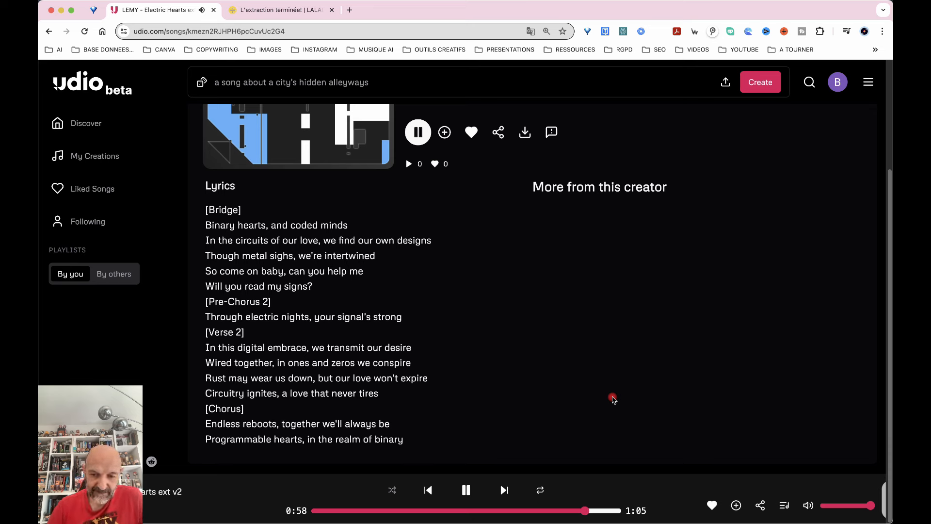
click(465, 490)
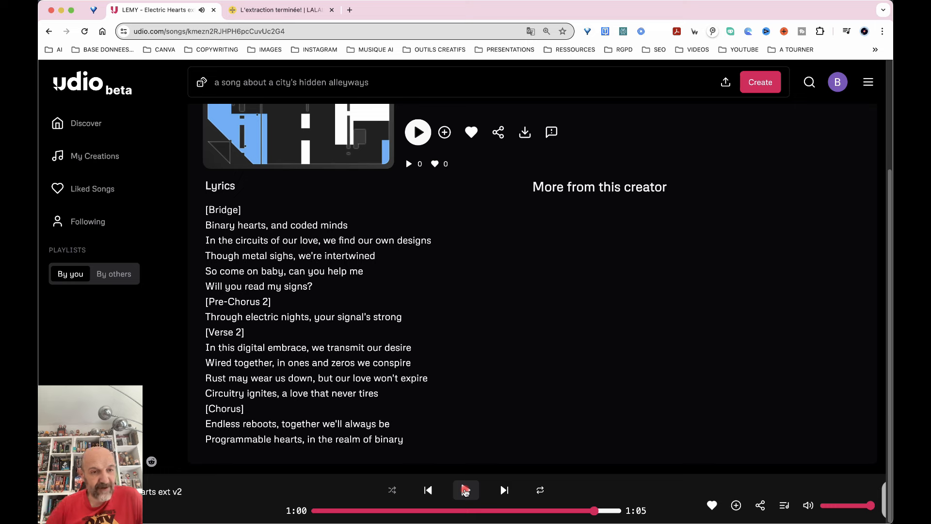
Open Electric Hearts ext v1 from the creations list, play its added section while following the lyrics, and pause at 0:58.
click(98, 158)
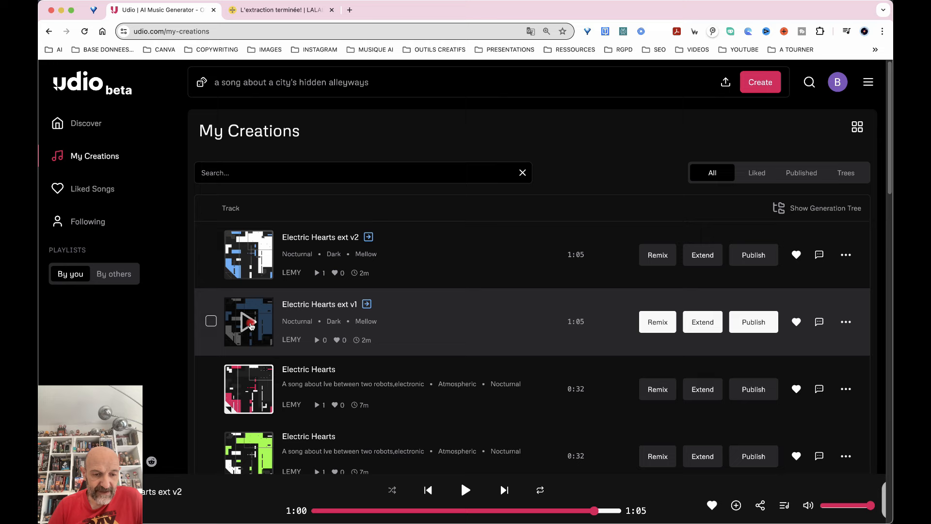
click(297, 304)
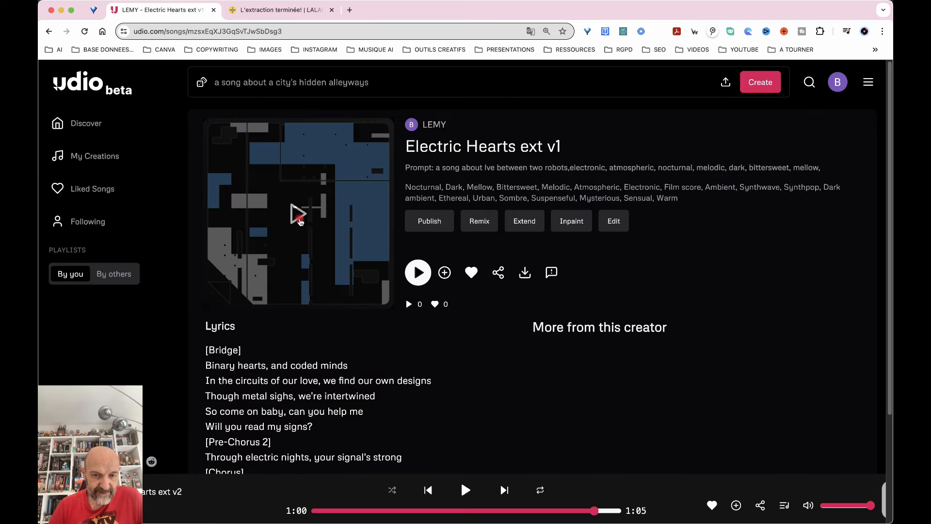
click(297, 213)
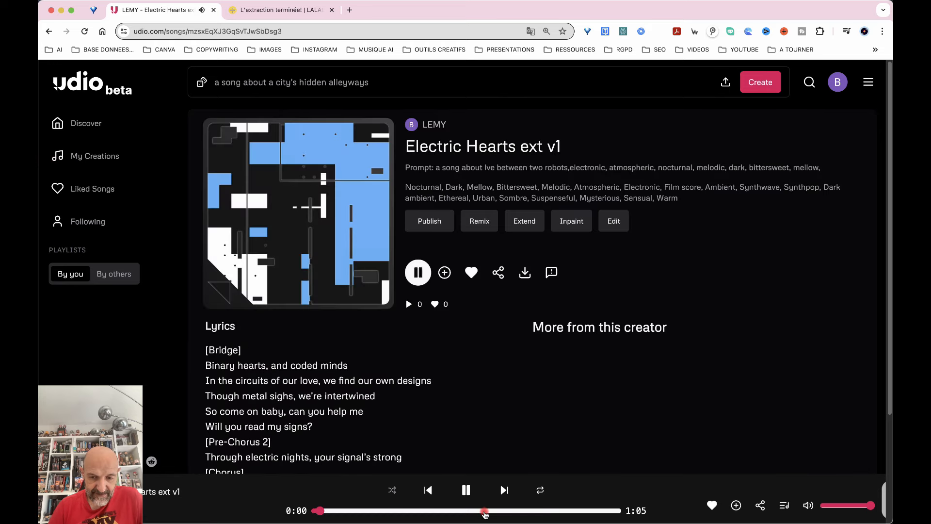
click(488, 510)
click(512, 511)
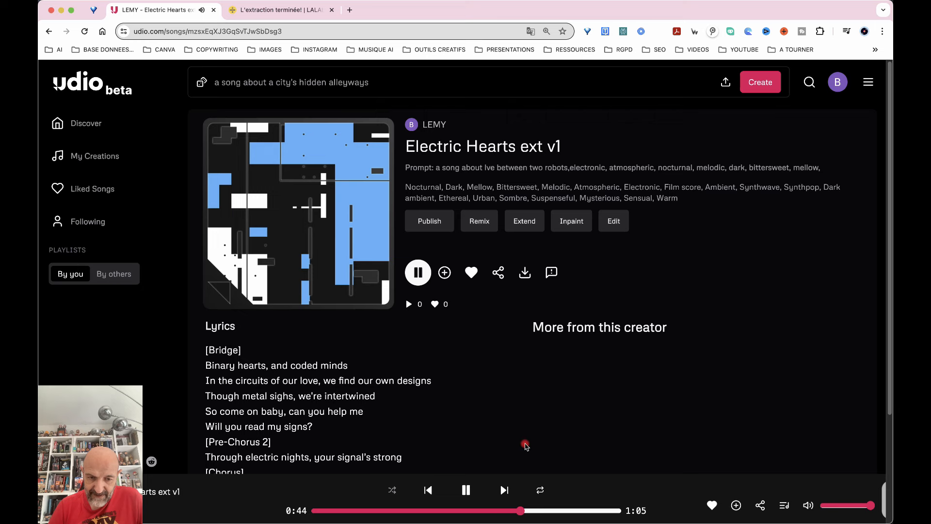
scroll(526, 445, down, 3)
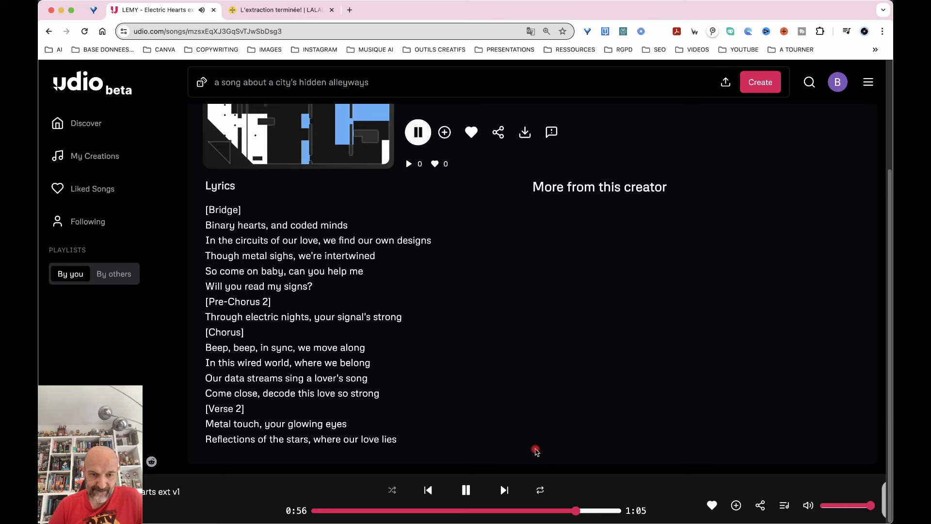
click(466, 490)
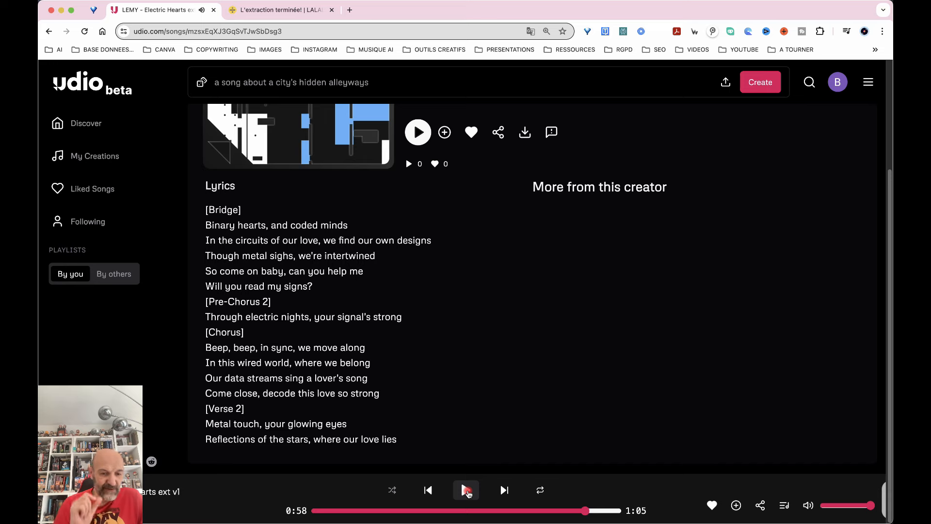
Start an extension of Electric Hearts ext v1 and turn on Manual Mode.
scroll(444, 403, up, 3)
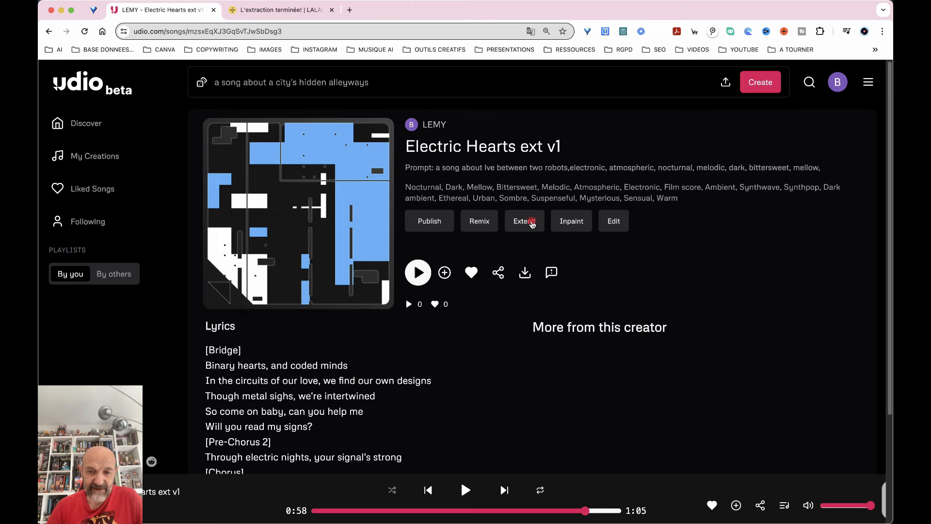
click(528, 221)
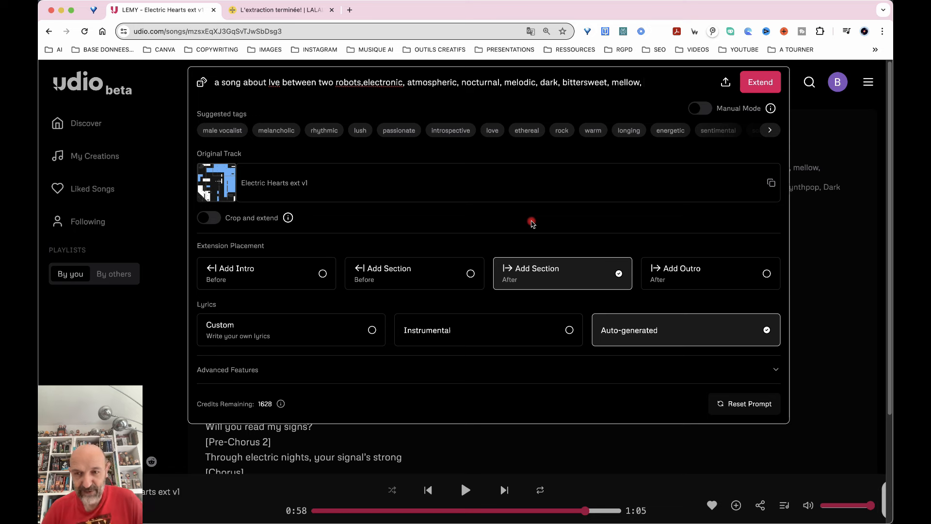
click(705, 109)
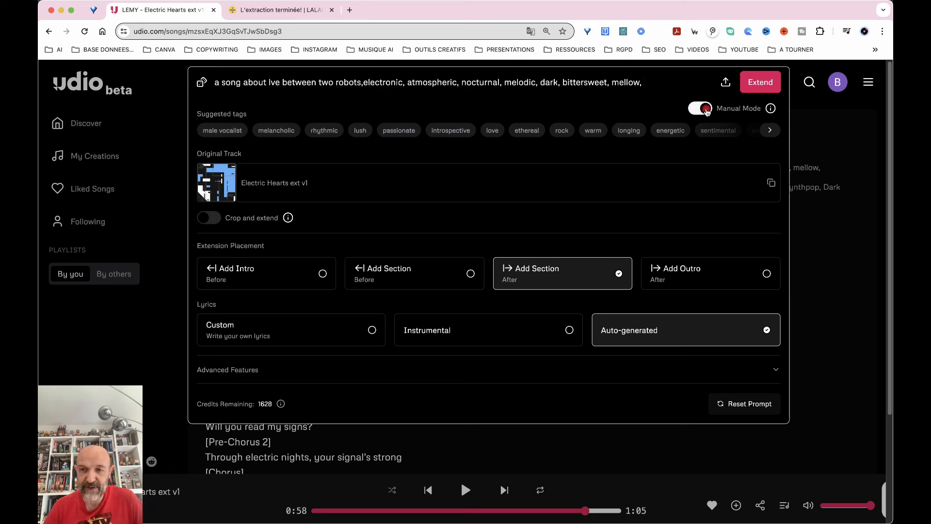
Replace the prompt's tags after "atmospheric" with electric guitar and double bass.
drag(647, 83, 459, 81)
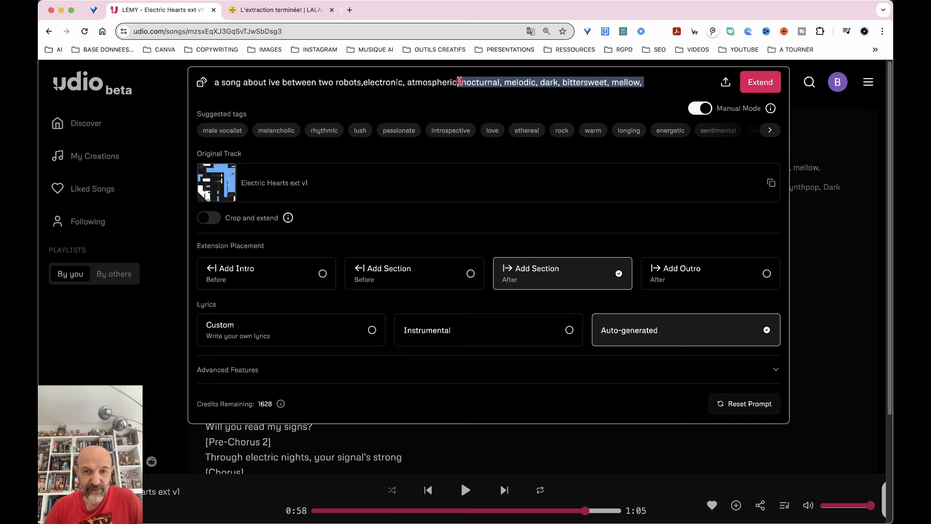
key(BackSpace)
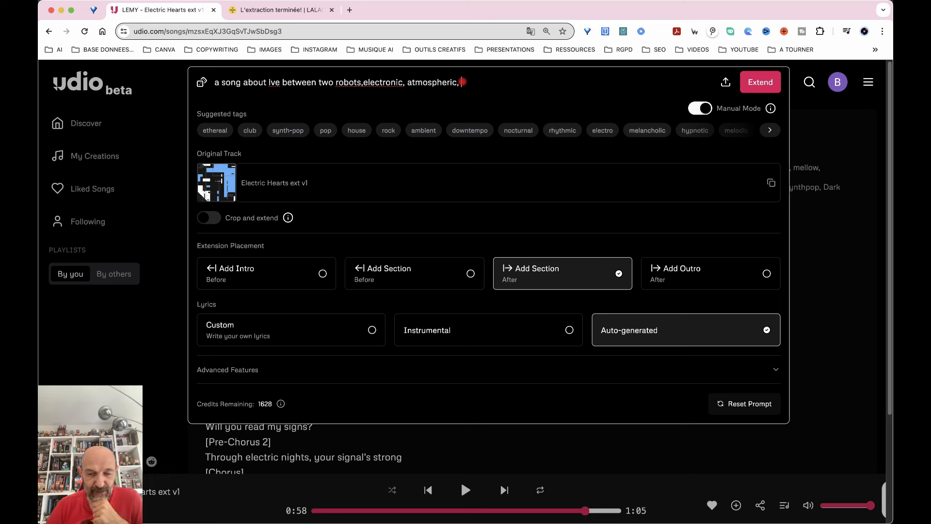
text(elect)
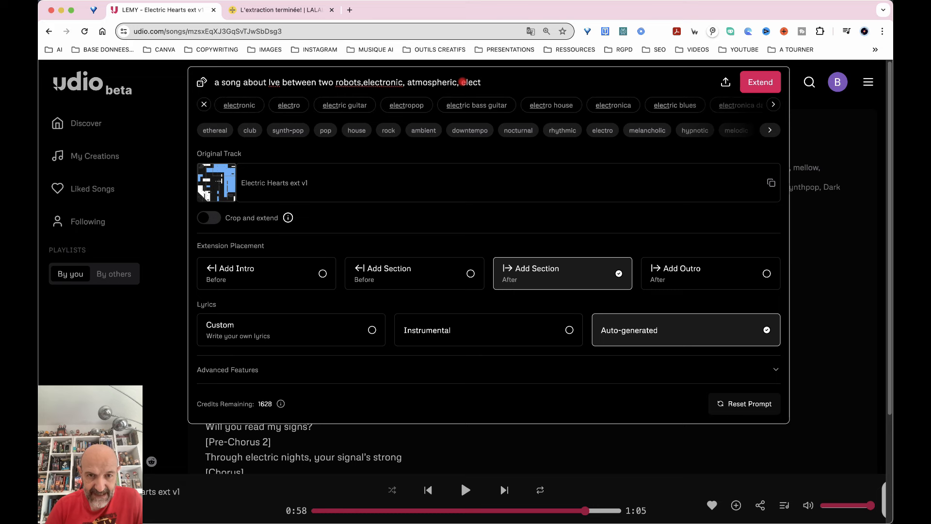
click(348, 105)
text(do)
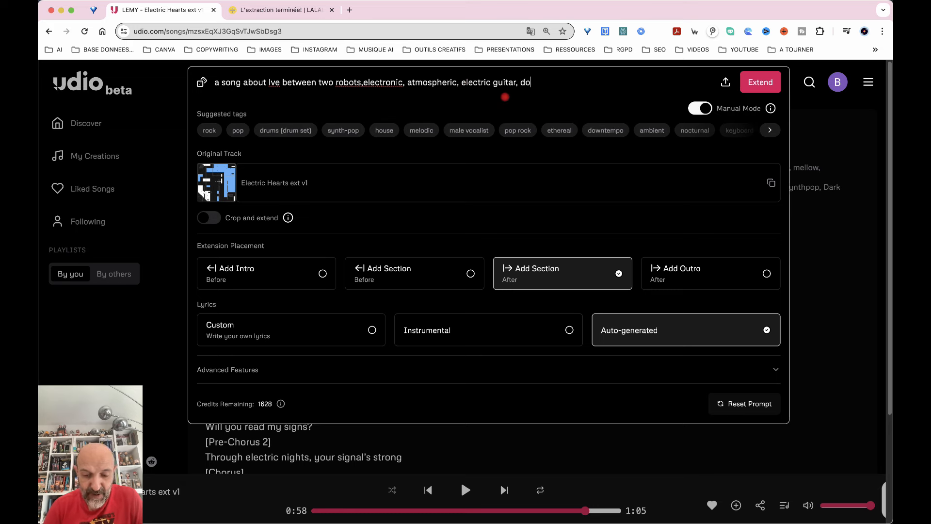
text(uble bass)
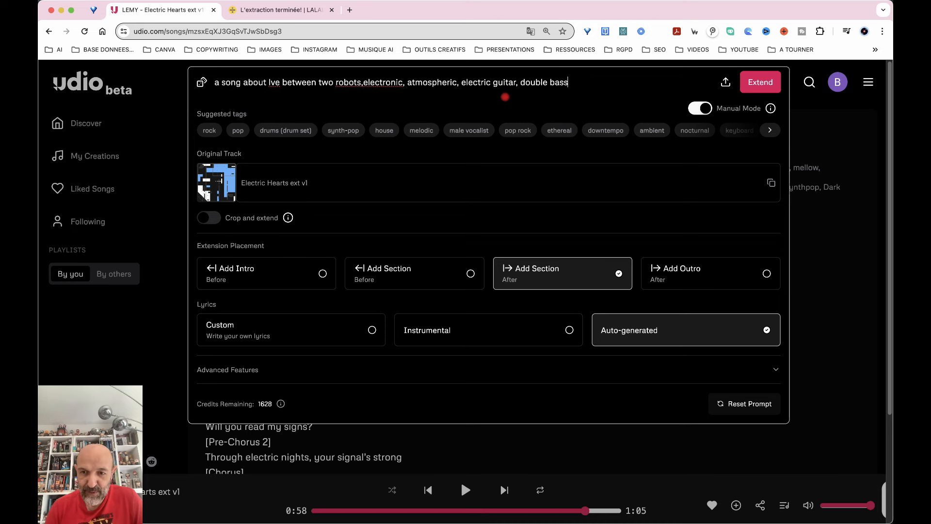
text(, )
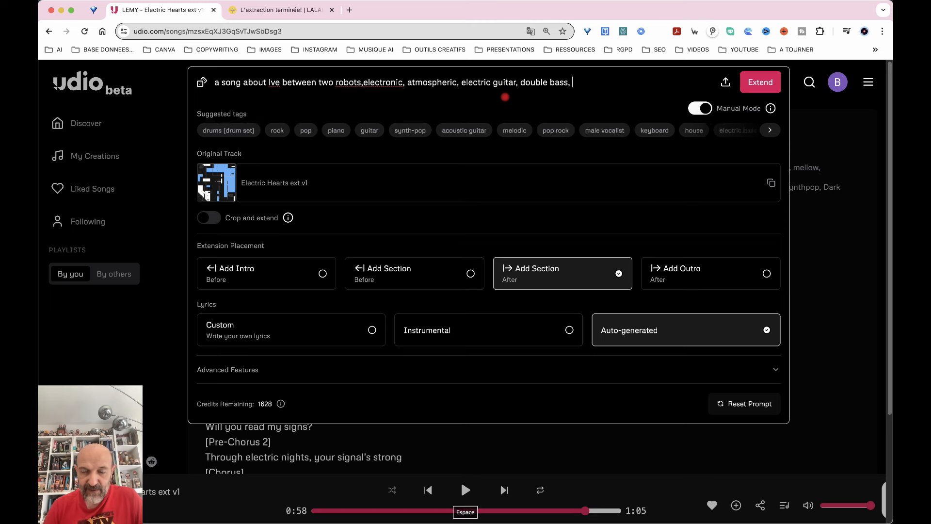
Add the tags classical choral, cinematic and ambient to the end of the extension prompt.
text(chor)
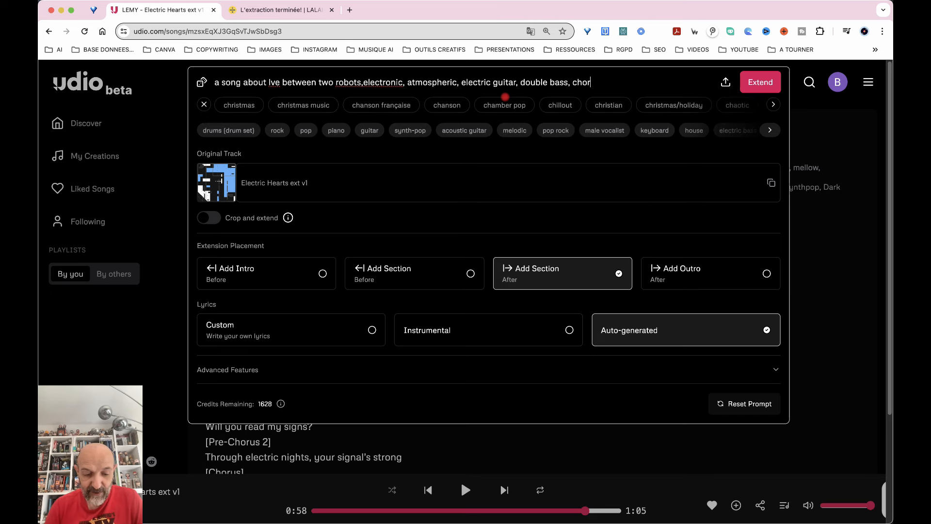
text(al)
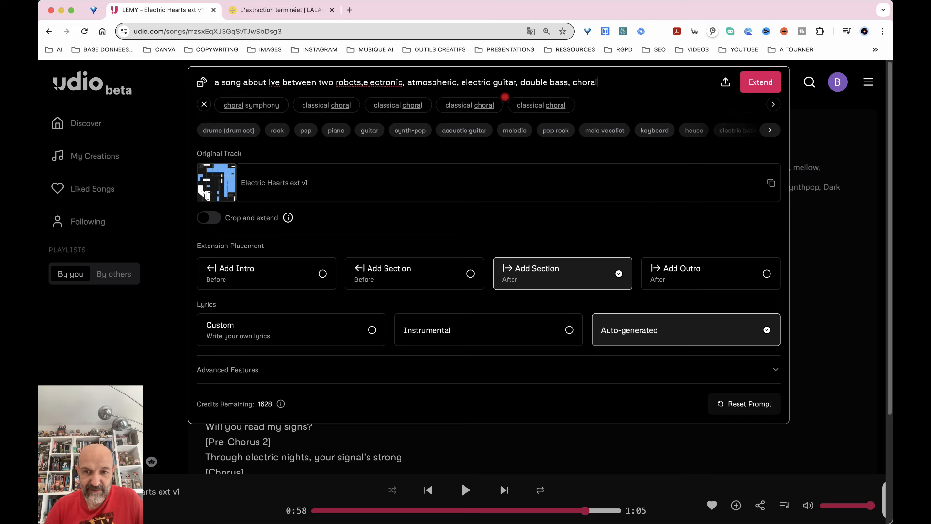
click(533, 105)
text(cinema)
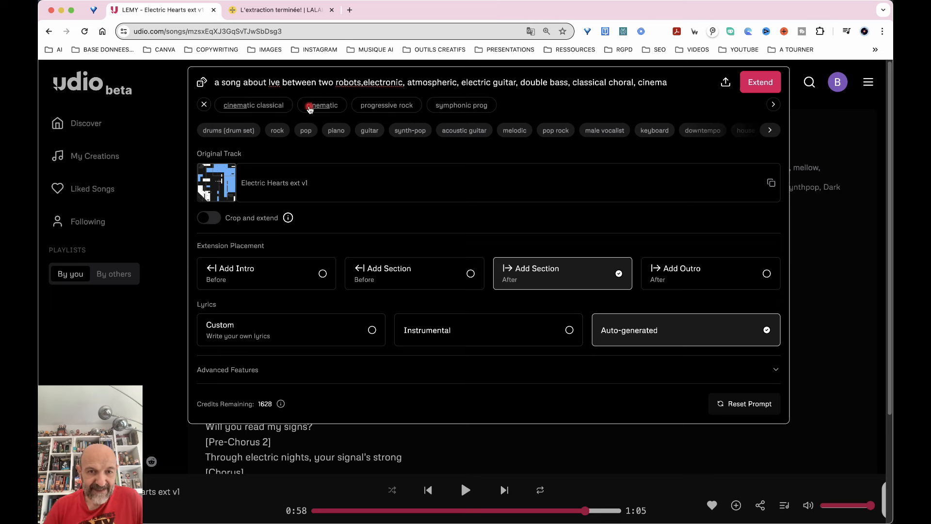
click(322, 105)
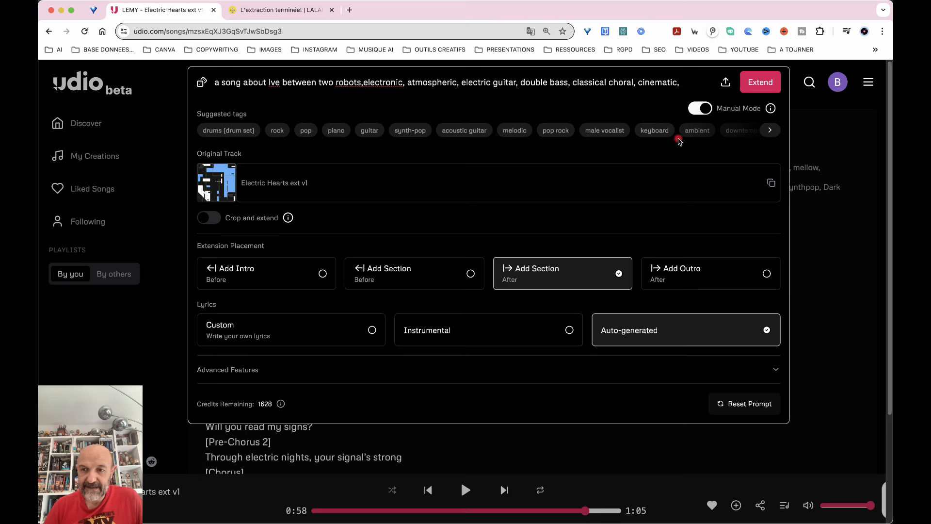
text(am)
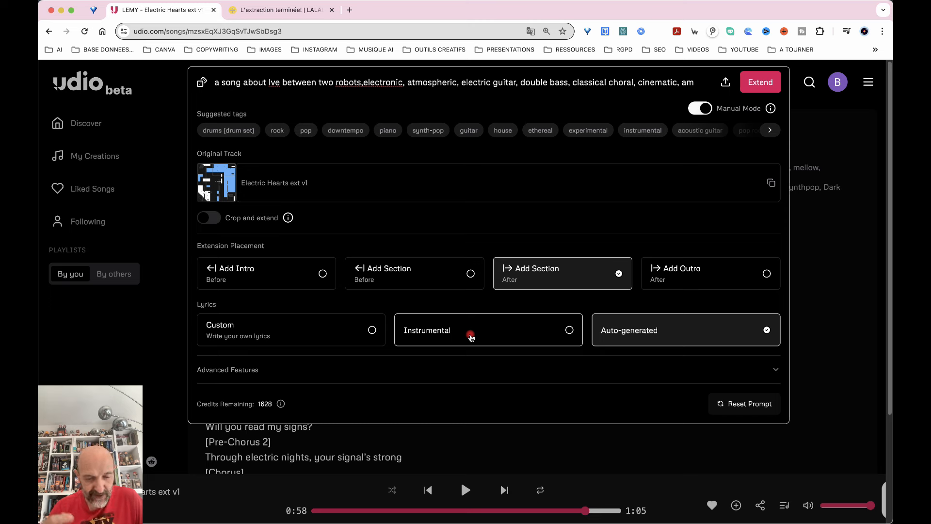
Expand the advanced features, set Lyrics Strength to 100% and raise Prompt Strength slightly above 50%.
scroll(469, 272, down, 2)
scroll(494, 272, up, 2)
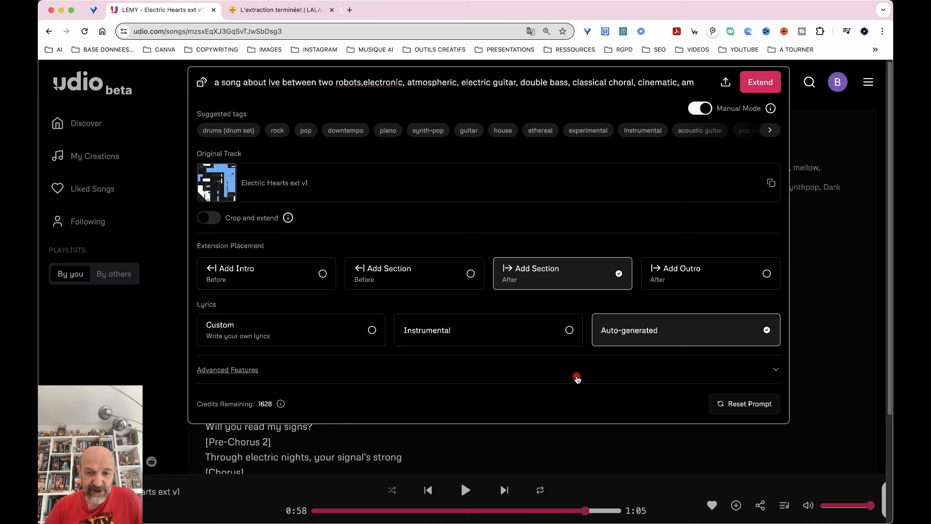
click(774, 368)
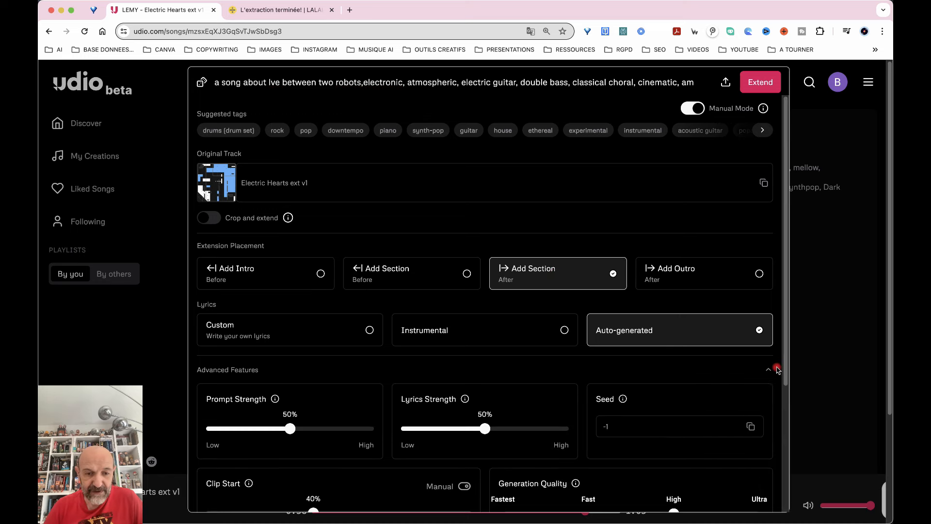
scroll(563, 367, down, 3)
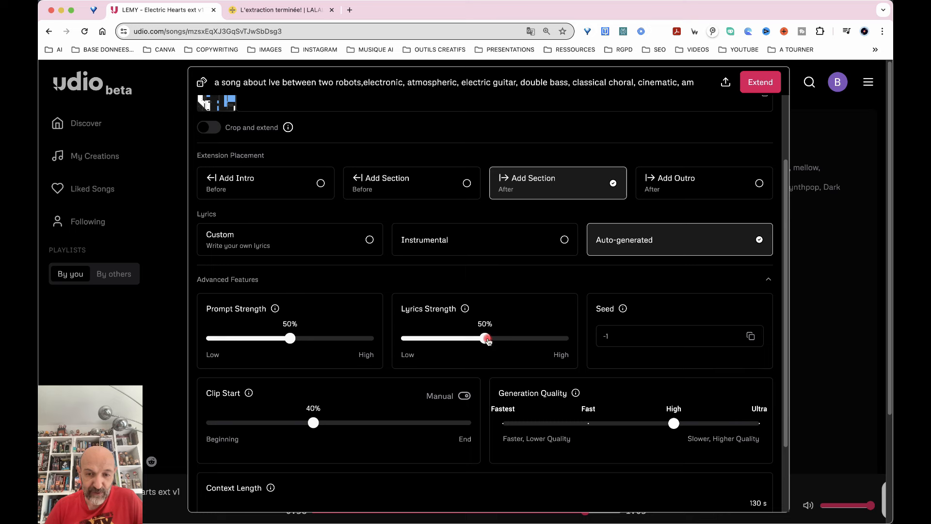
drag(487, 339, 605, 360)
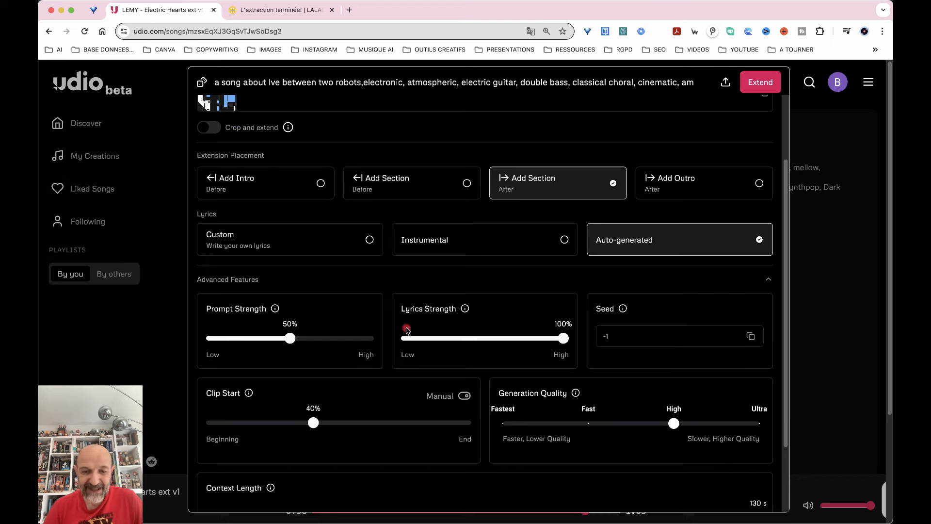
drag(291, 339, 313, 341)
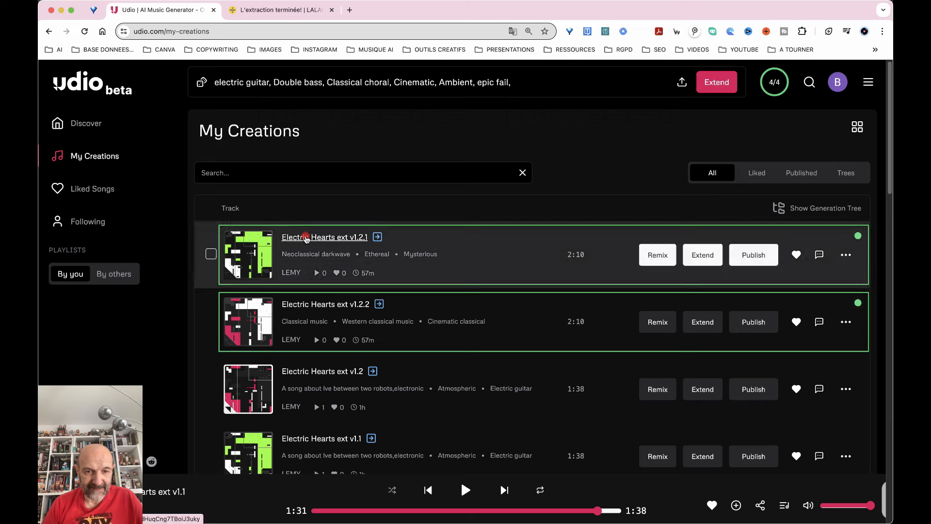
Open Electric Hearts ext v1.2.1, play its added section while following the lyrics, and pause at 2:09.
click(305, 238)
click(301, 212)
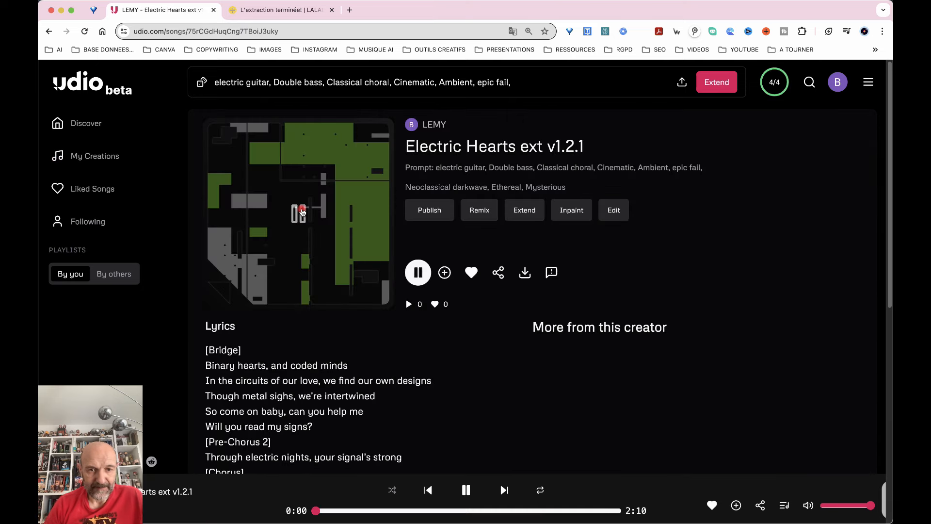
click(515, 513)
click(547, 511)
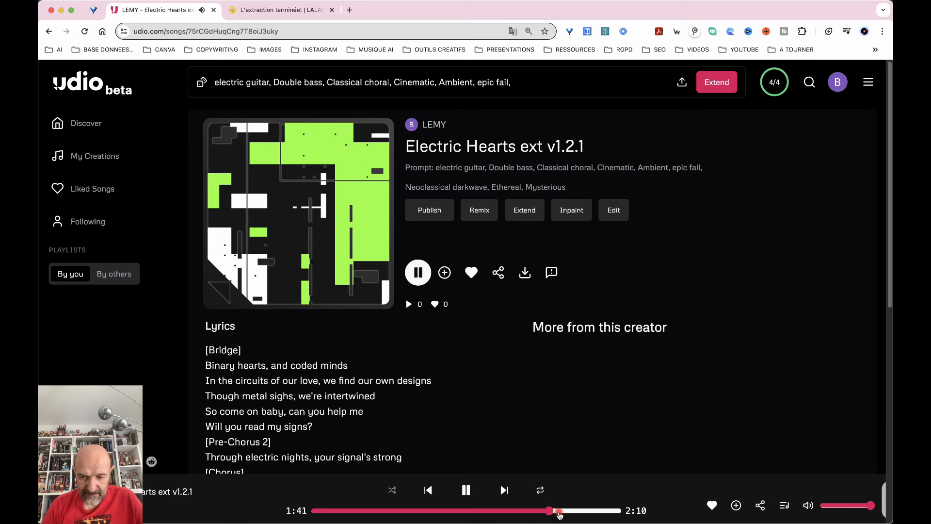
click(563, 512)
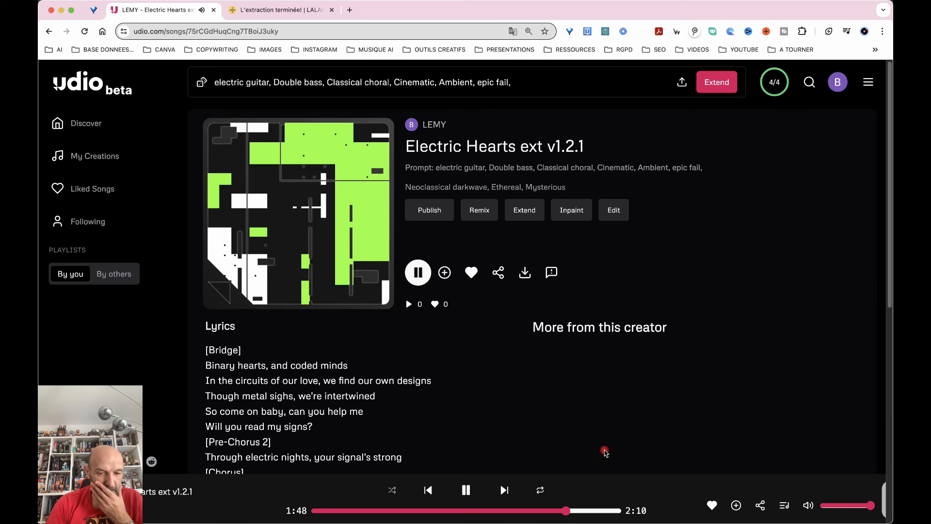
scroll(297, 430, down, 7)
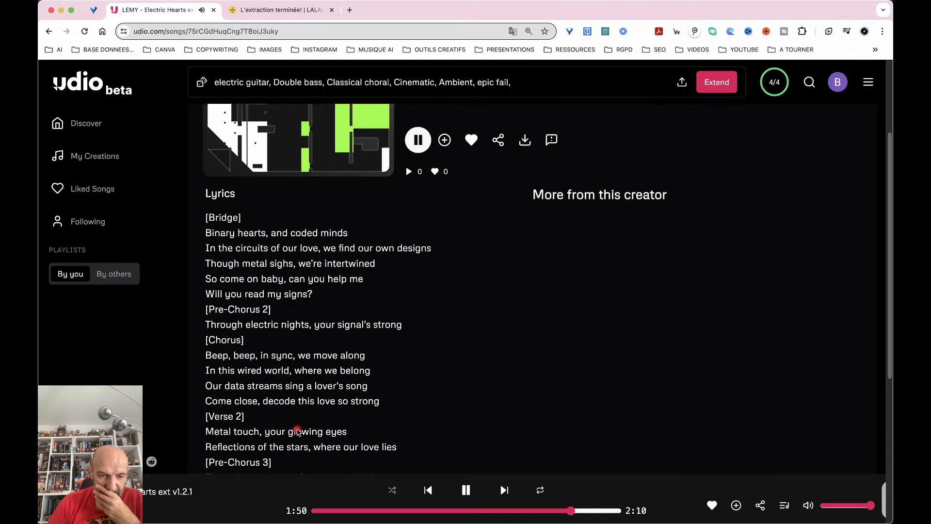
scroll(297, 429, down, 2)
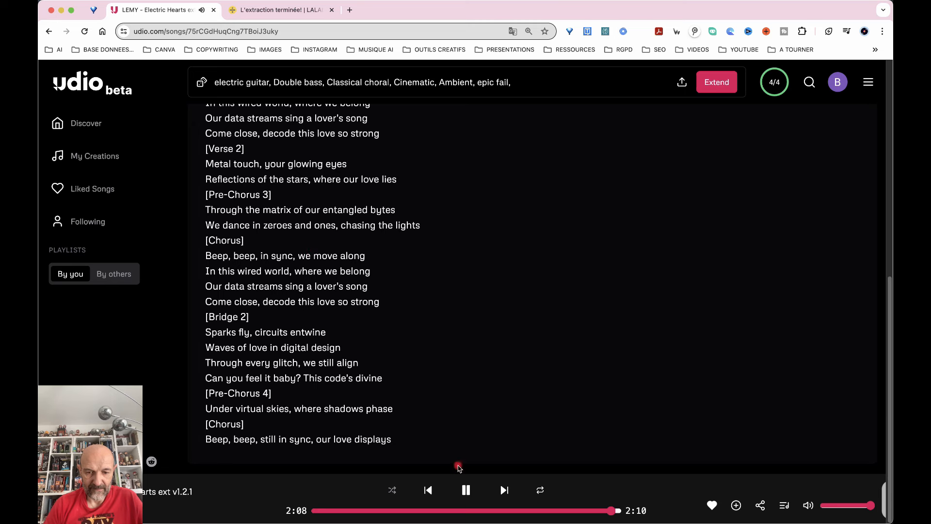
click(466, 490)
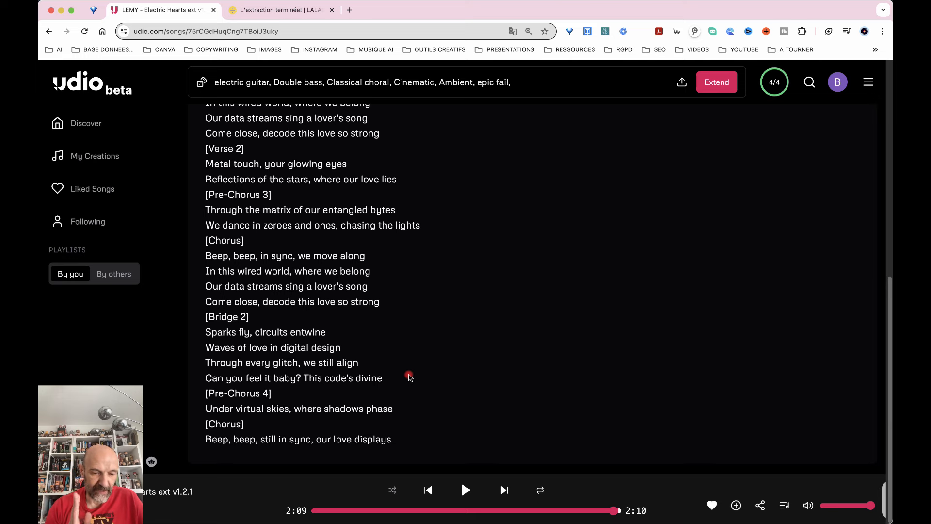
Open Electric Hearts ext v1.2.2 from the creations list and play it from about 1:44 to the end while following the lyrics.
click(84, 154)
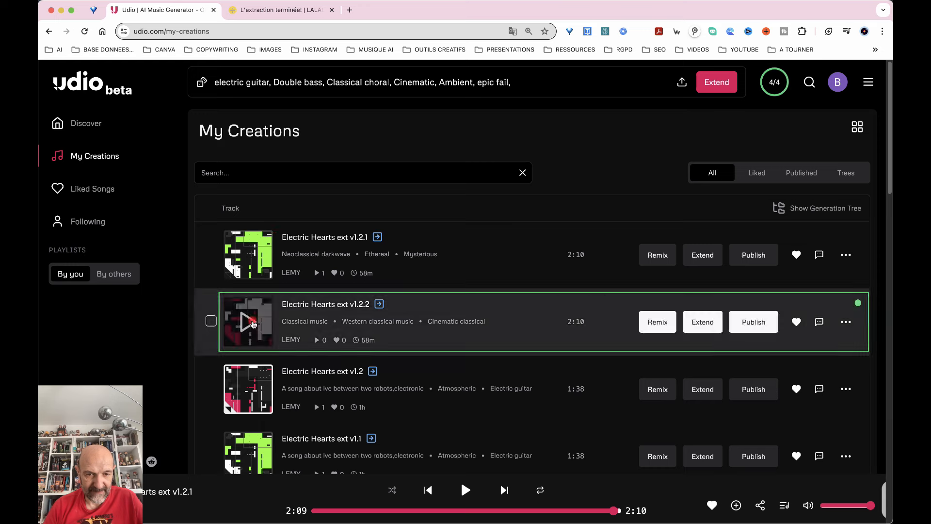
click(250, 322)
click(304, 308)
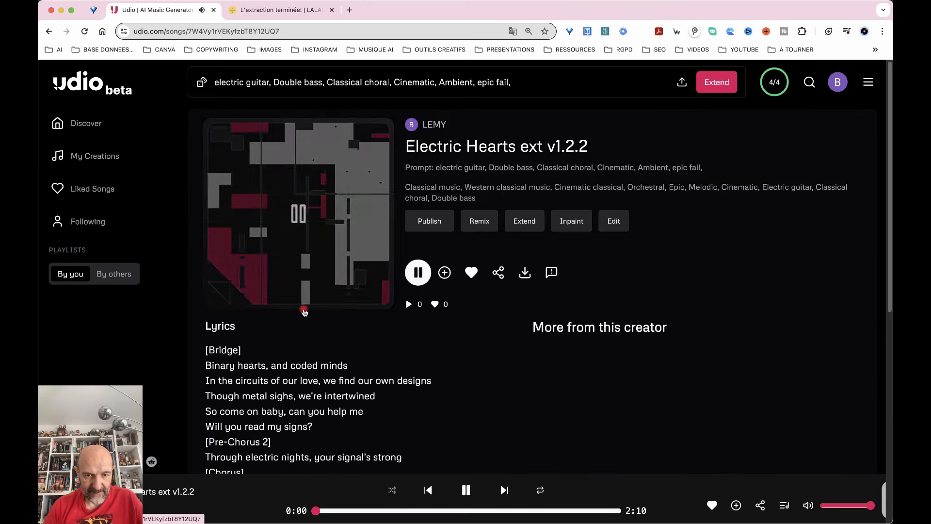
click(557, 511)
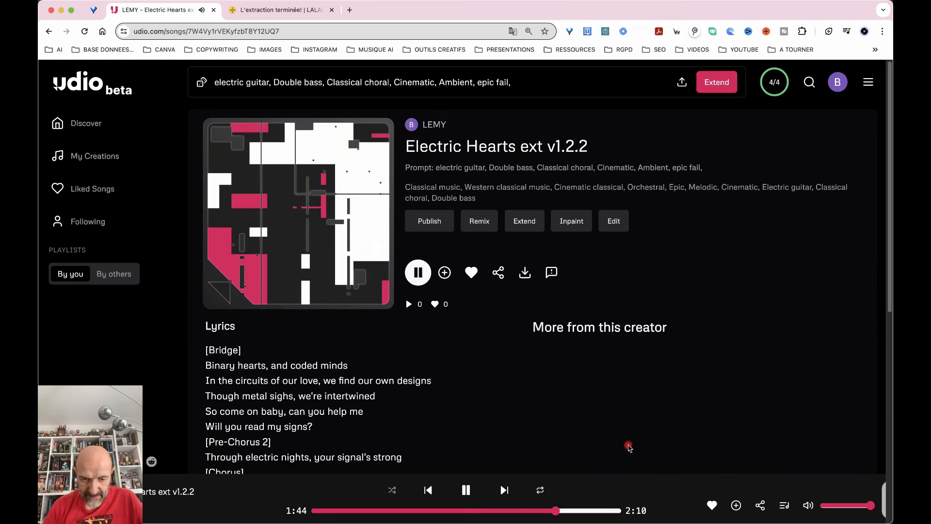
scroll(534, 407, down, 8)
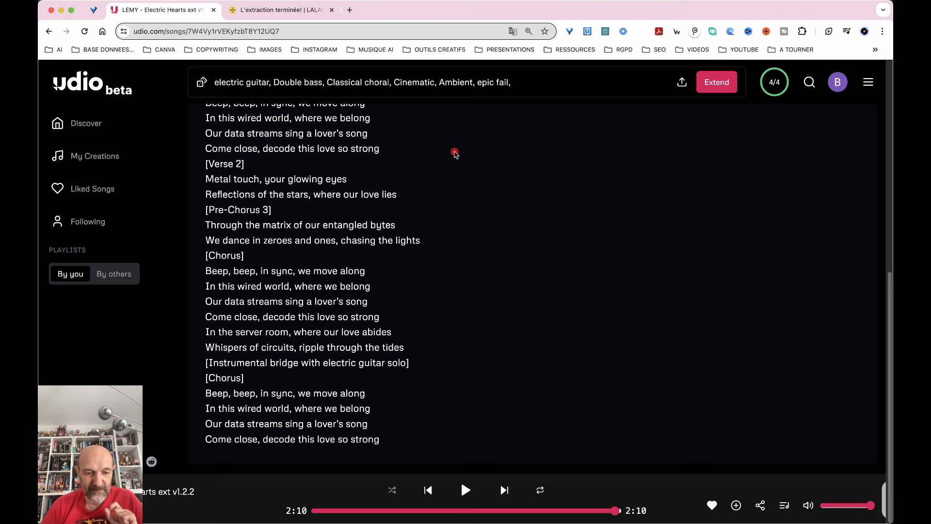
Extend Electric Hearts ext v1.2.2 with an outro, using auto-generated lyrics and Lyrics Strength at 100%.
click(104, 155)
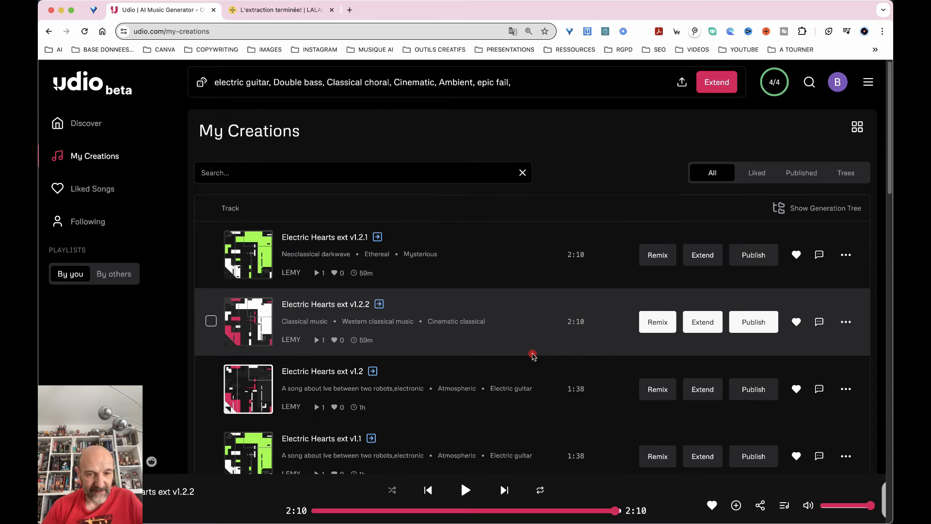
click(321, 305)
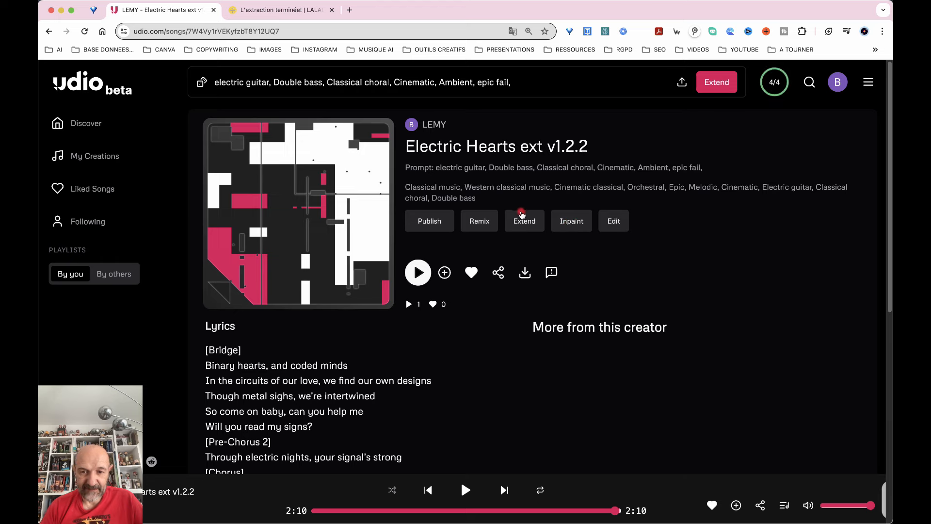
click(524, 221)
click(645, 271)
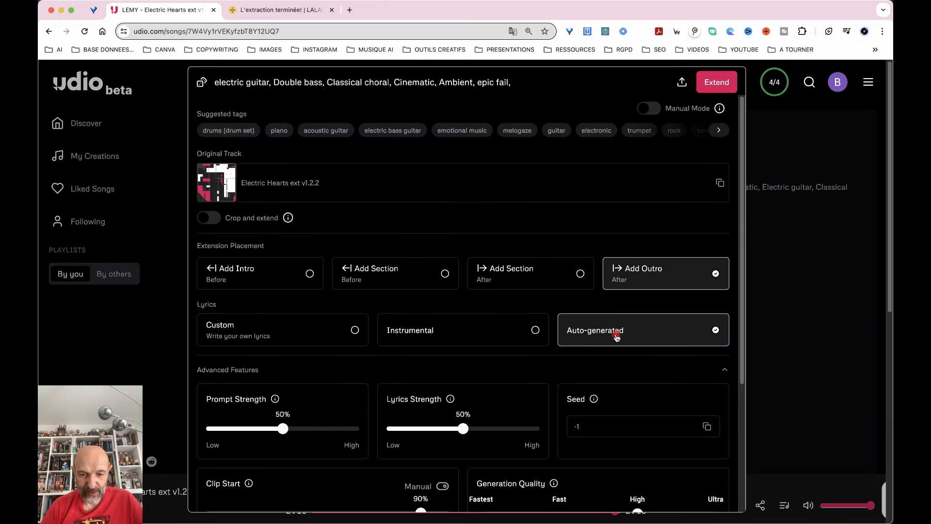
drag(463, 431, 555, 436)
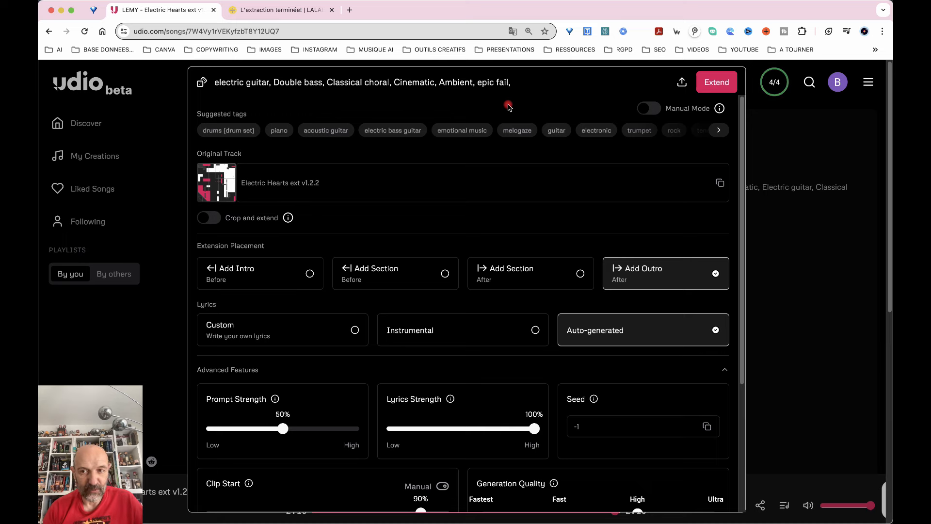
click(719, 83)
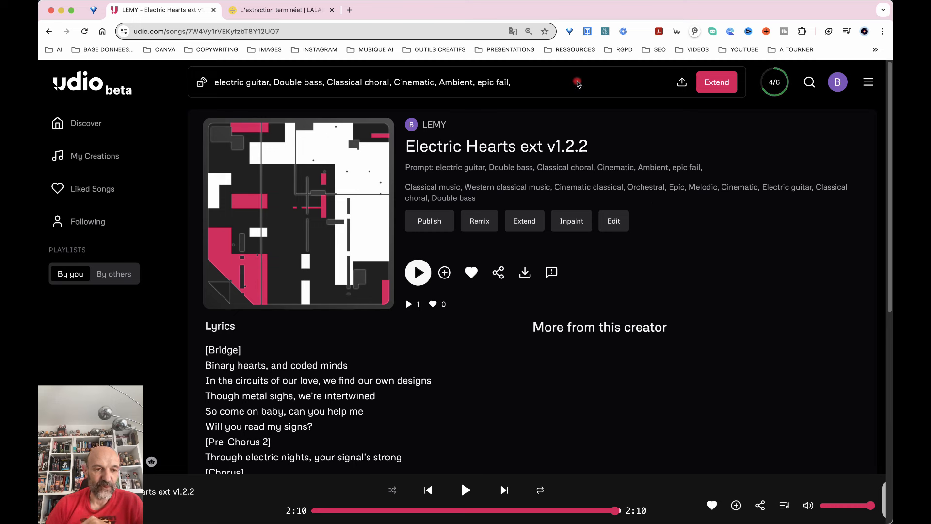
Open Electric Hearts ext v1.2.2.1 from the creations list and play it from about 2:20 to the end, checking the final lyrics.
click(95, 159)
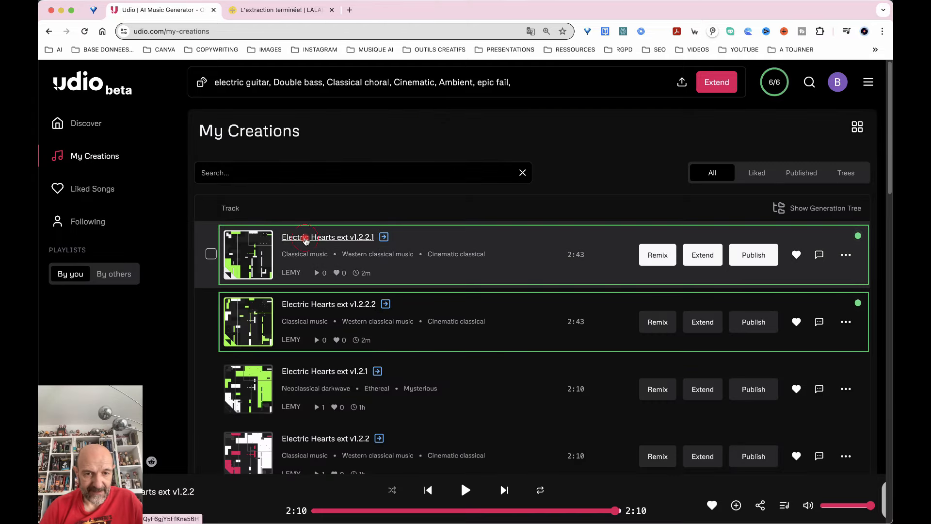
click(300, 237)
click(84, 31)
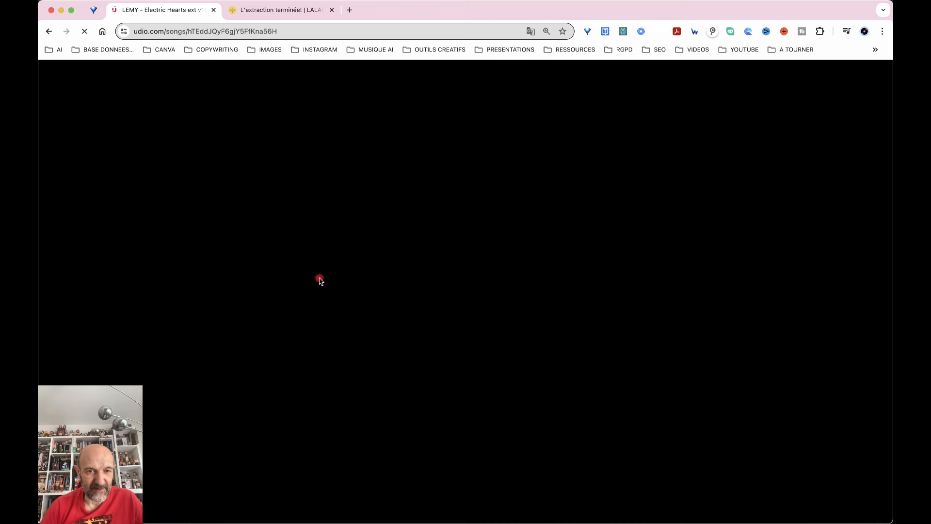
click(418, 271)
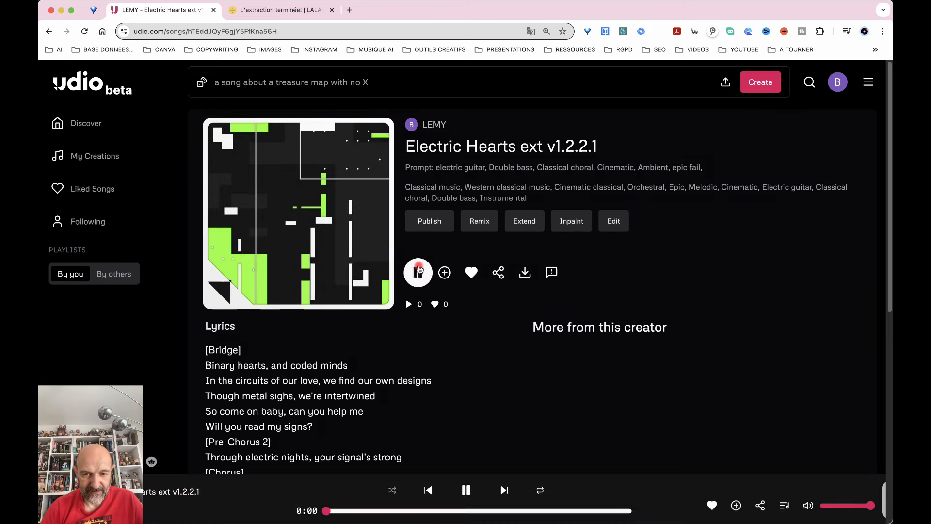
click(580, 511)
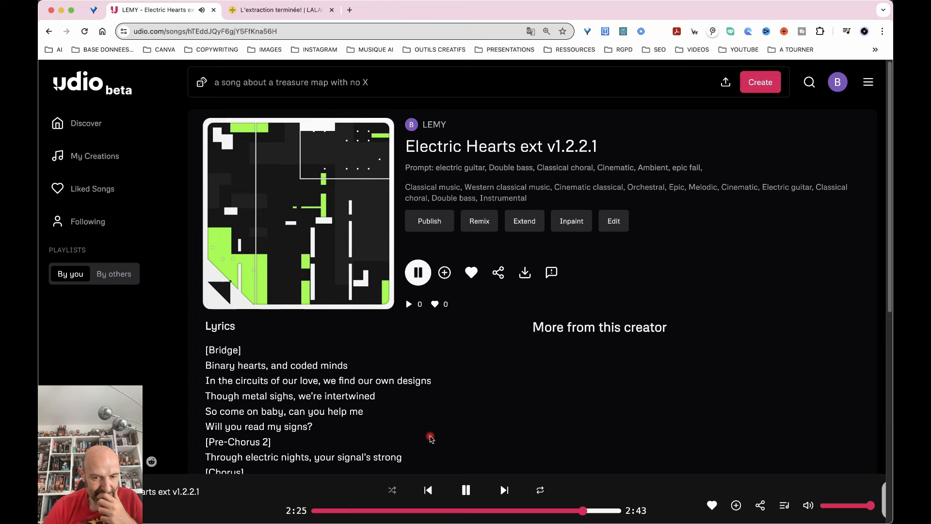
scroll(430, 436, down, 10)
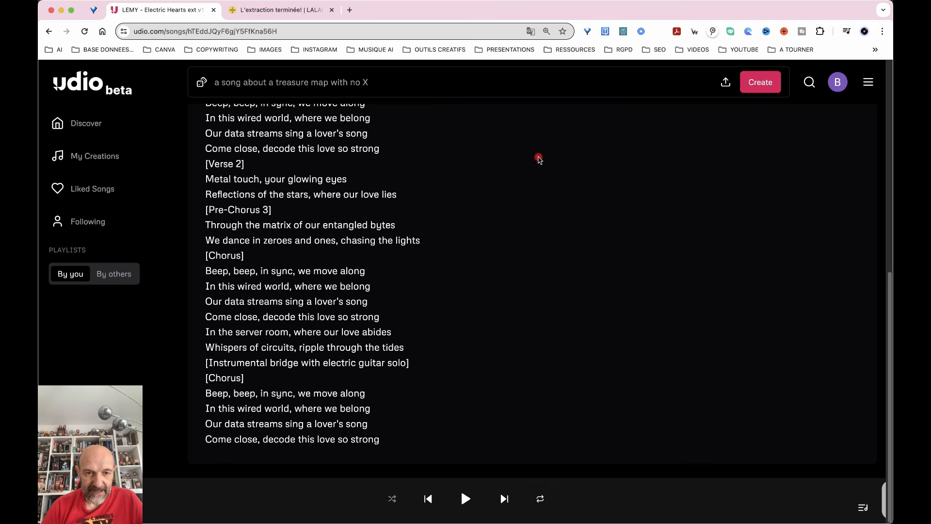
Open Electric Hearts ext v1.2.2.2 from the creations list and play it from about 2:20 to the end while following the lyrics.
click(92, 156)
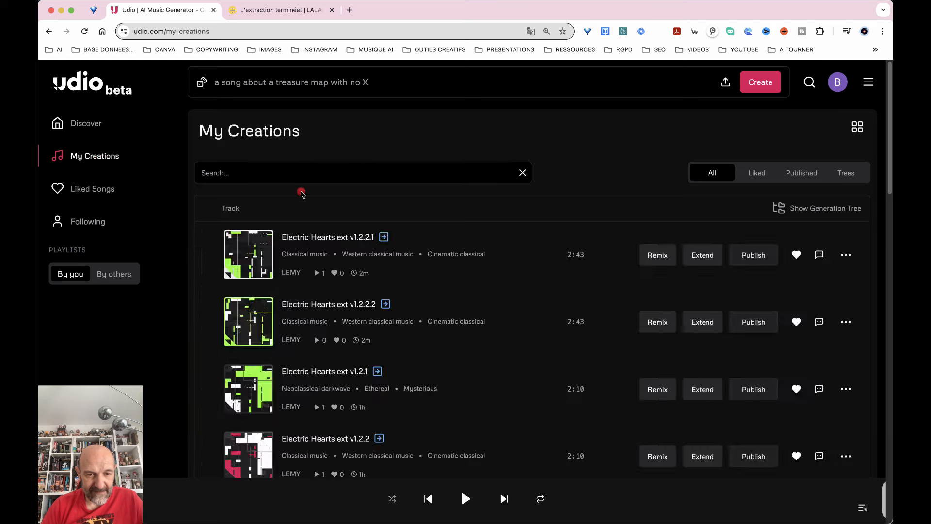
click(293, 306)
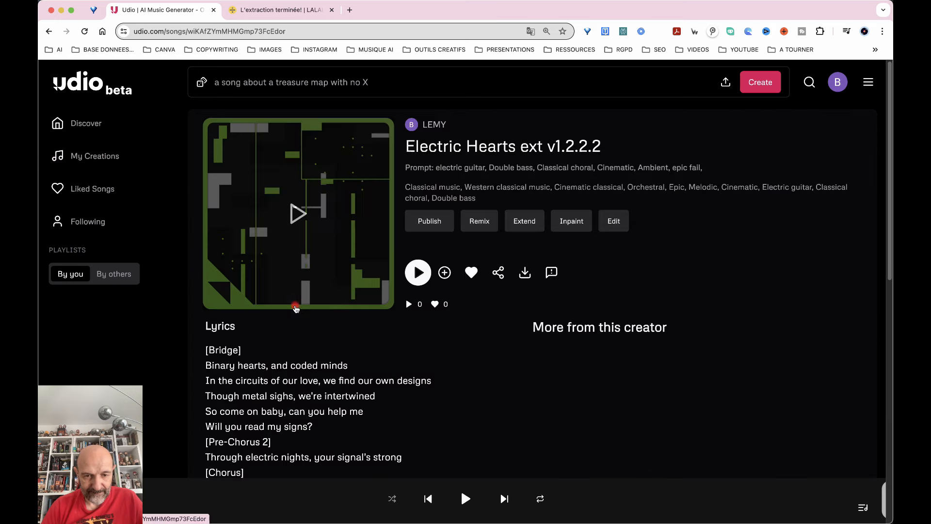
click(297, 213)
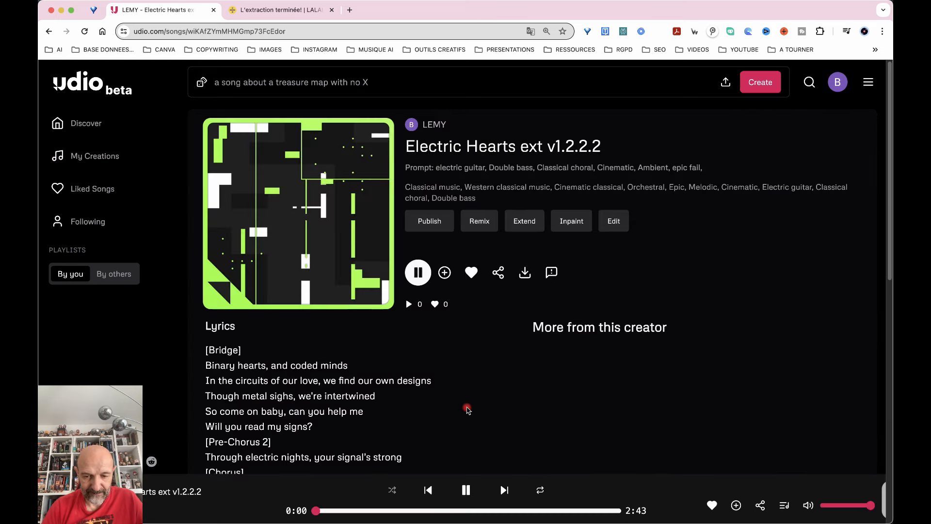
click(576, 510)
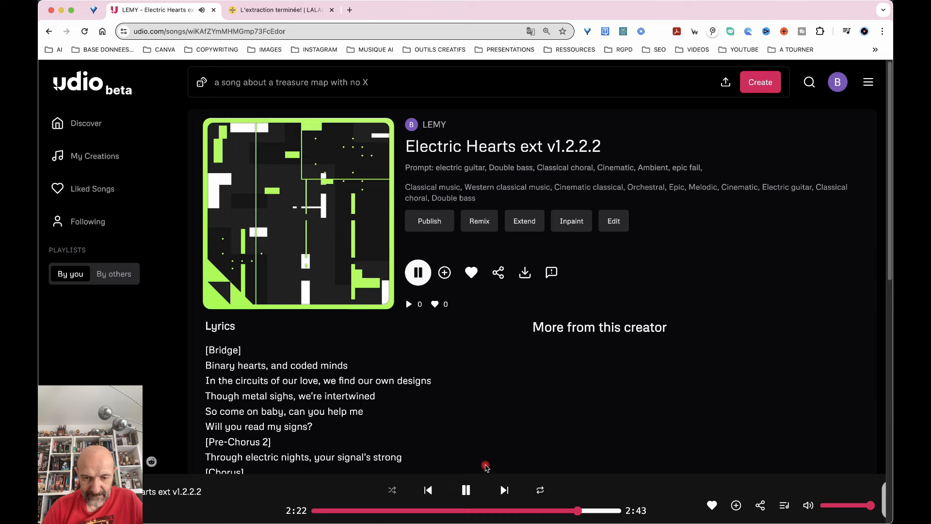
scroll(486, 451, down, 5)
scroll(484, 450, down, 5)
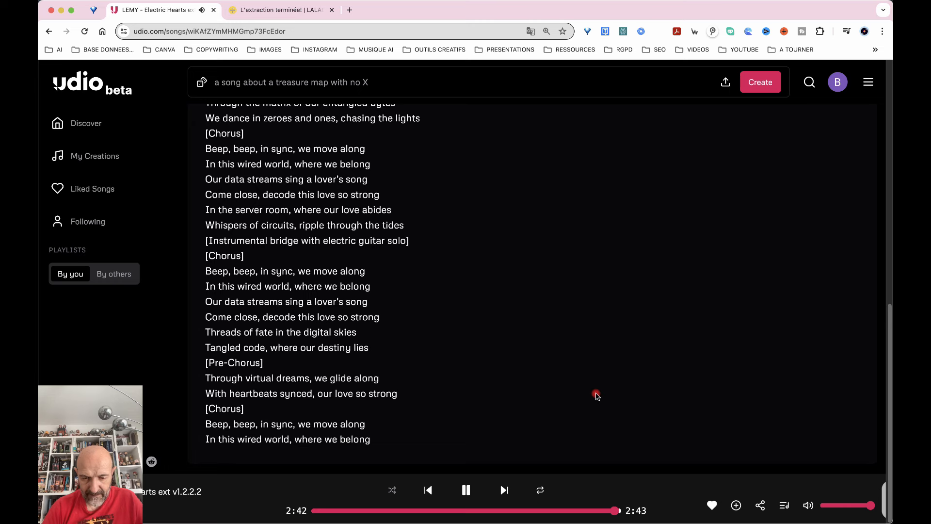
click(465, 499)
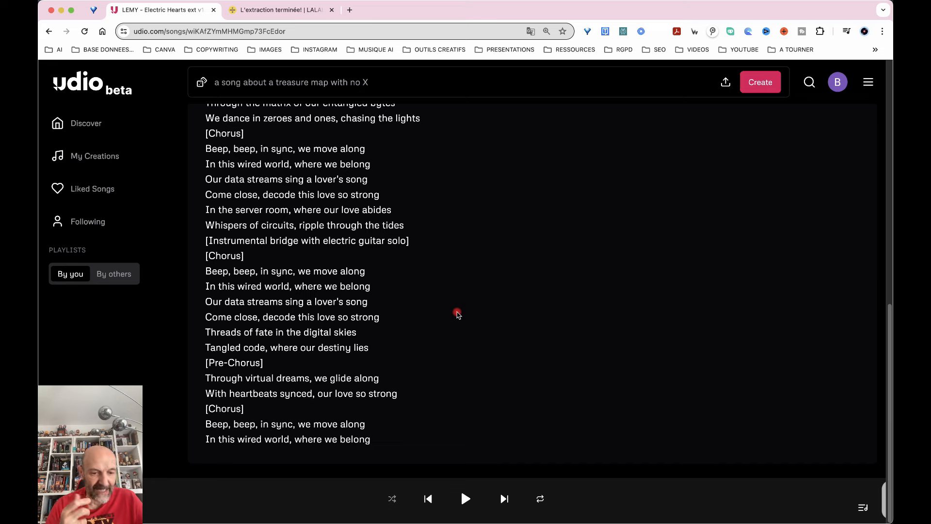
Open Electric Hearts ext v1.2.2.1 from the creations list for inpainting.
click(95, 156)
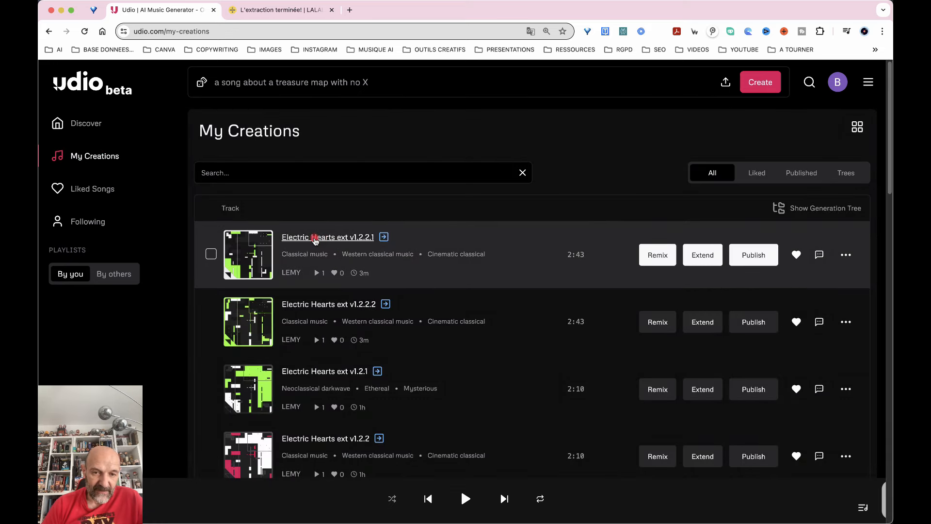
click(313, 237)
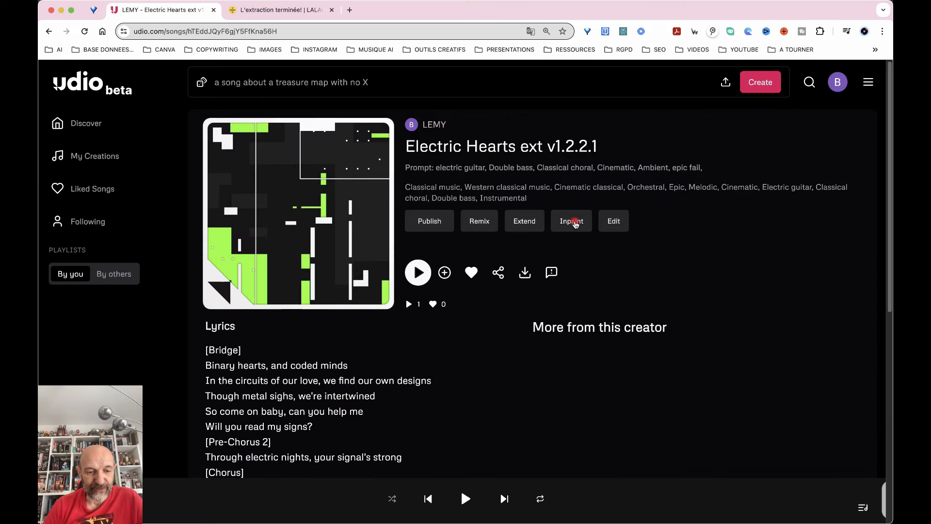
click(573, 221)
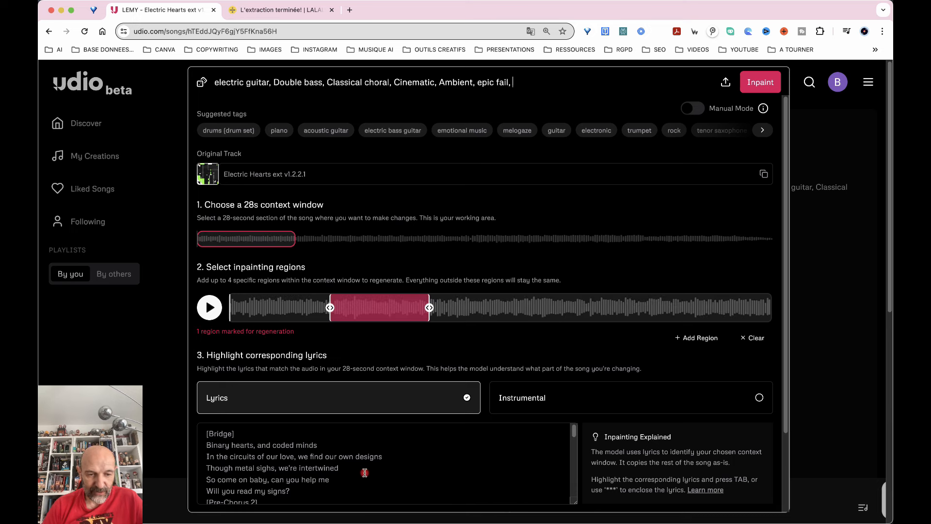
Turn on Manual Mode for the inpainting and remove the trailing comma after "epic fail" in the prompt.
scroll(364, 473, down, 1)
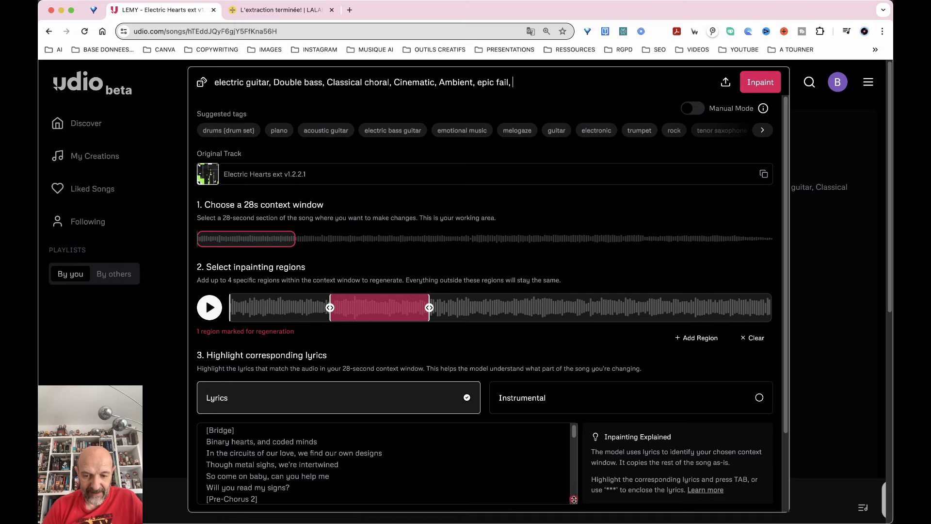
scroll(461, 476, down, 10)
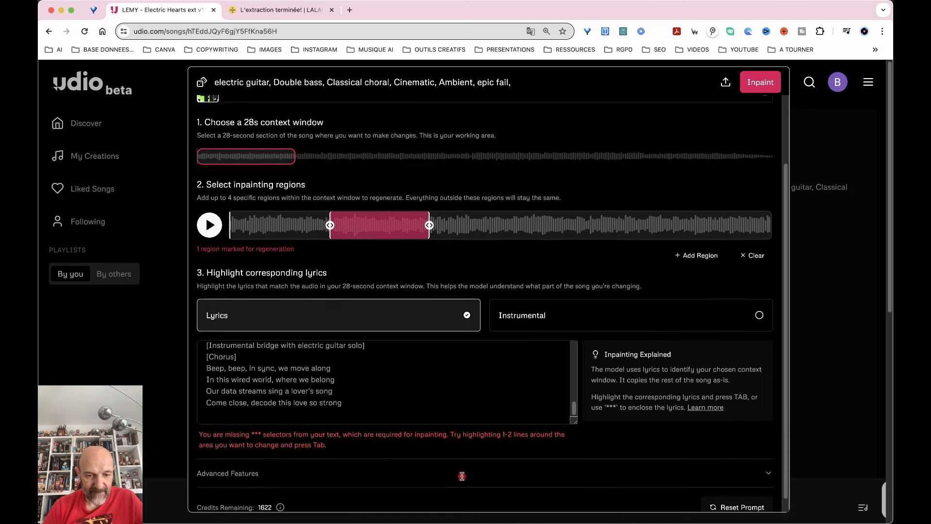
scroll(418, 382, up, 5)
scroll(418, 382, up, 2)
scroll(443, 241, up, 4)
click(700, 110)
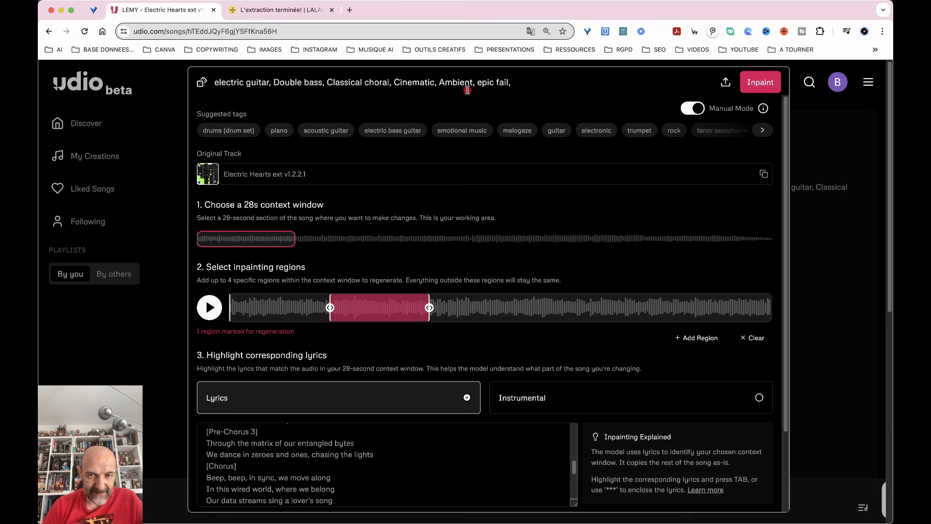
click(514, 83)
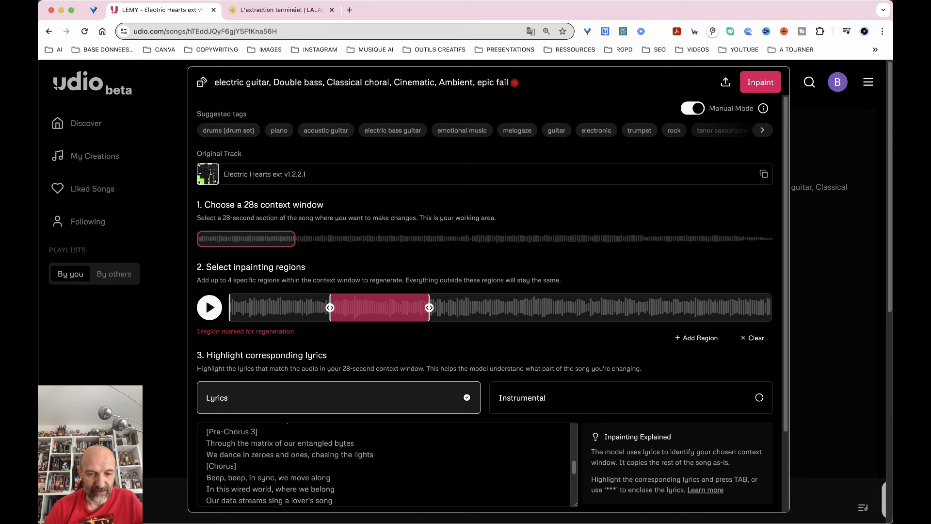
Enclose the final chorus lyrics, from "Beep, beep, in sync" to "decode this love so strong", in *** selectors.
scroll(374, 473, down, 5)
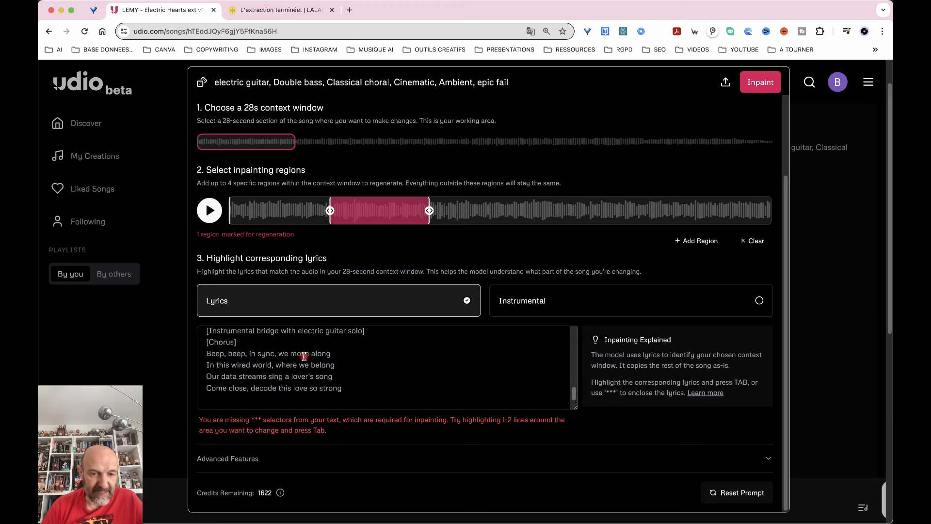
click(257, 364)
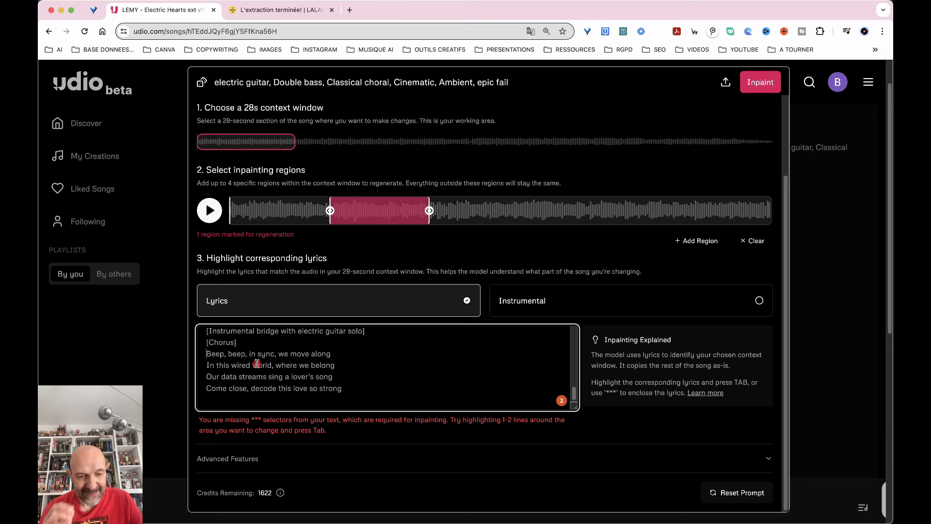
text(***)
click(359, 401)
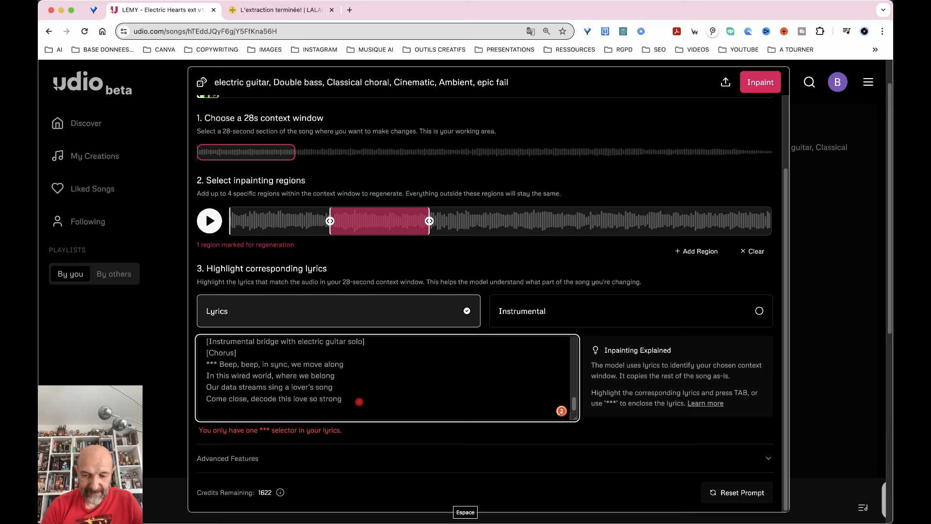
text(**)
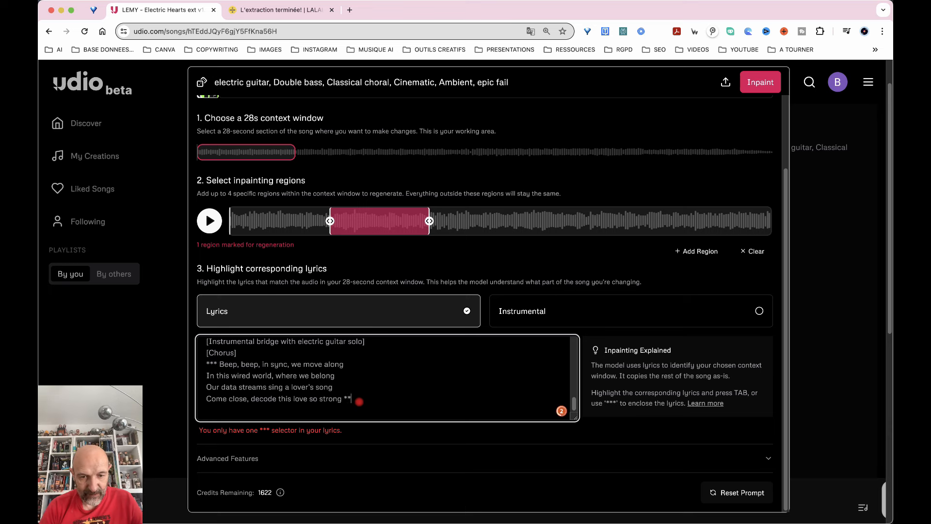
text(*)
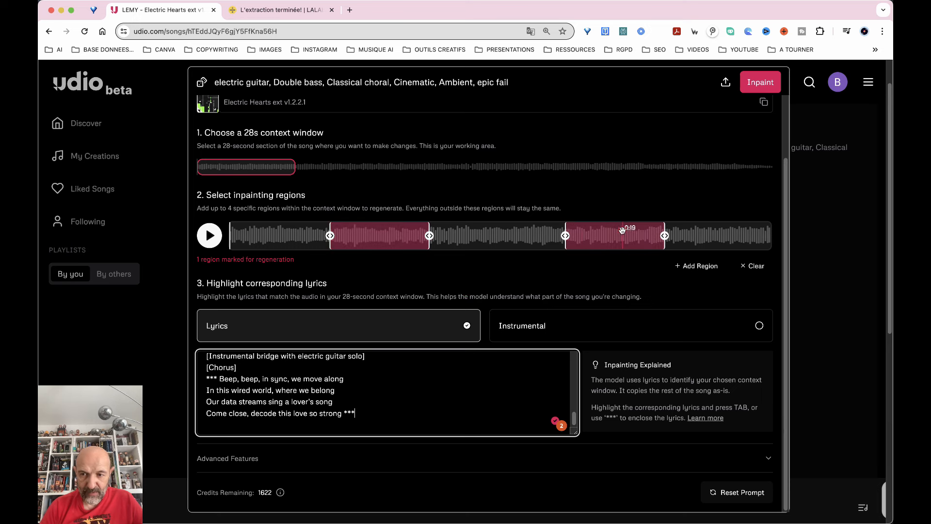
Clear the marked inpainting region and move the 28-second context window to just past the middle of the song.
click(752, 268)
click(617, 168)
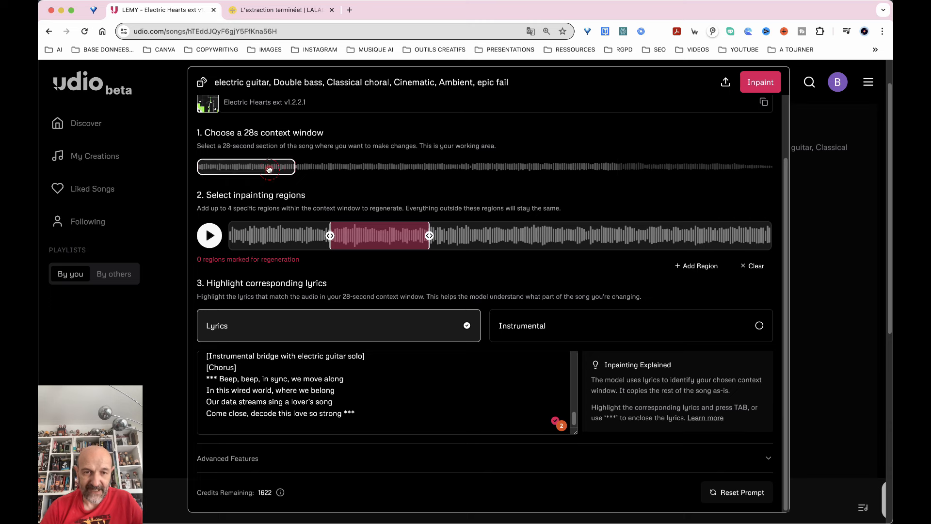
drag(269, 168, 688, 162)
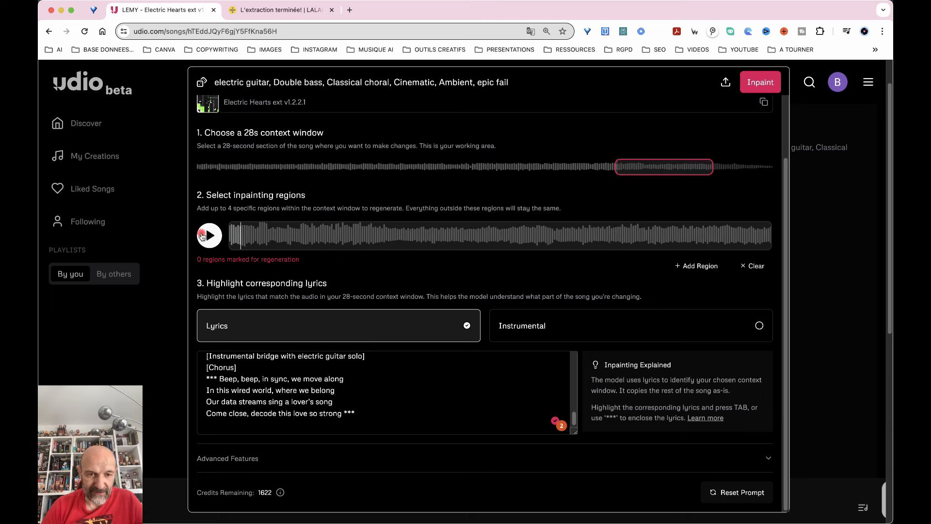
click(210, 237)
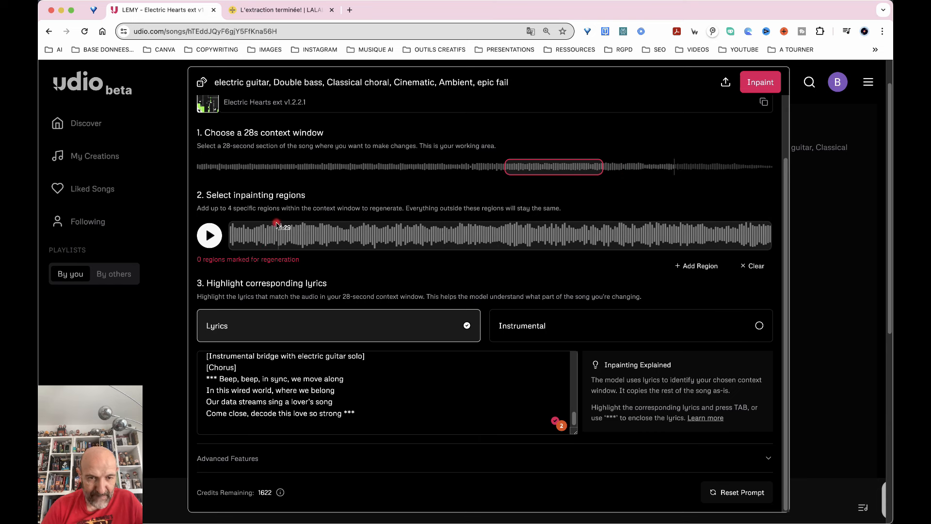
Play several spots in the context window, including around 1:42 and 1:47, to locate the passage needing regeneration.
click(656, 239)
click(636, 238)
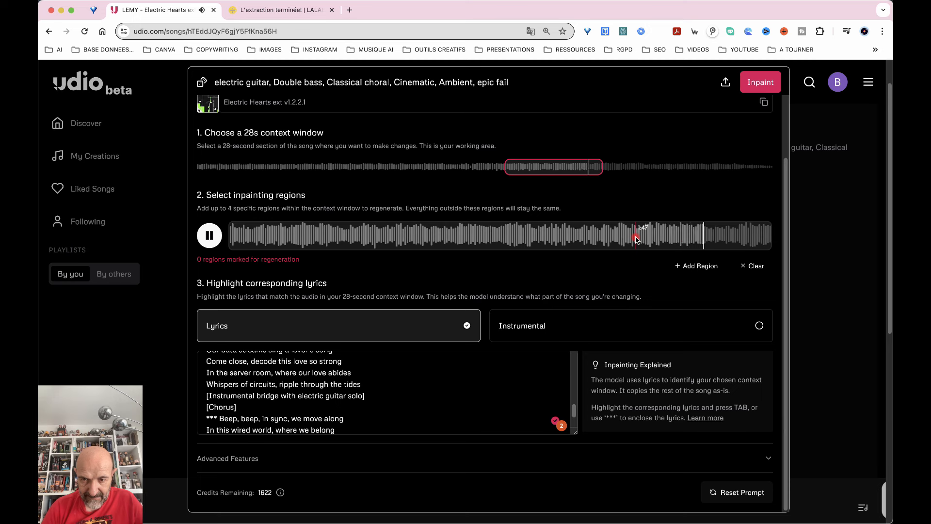
click(636, 239)
key(space)
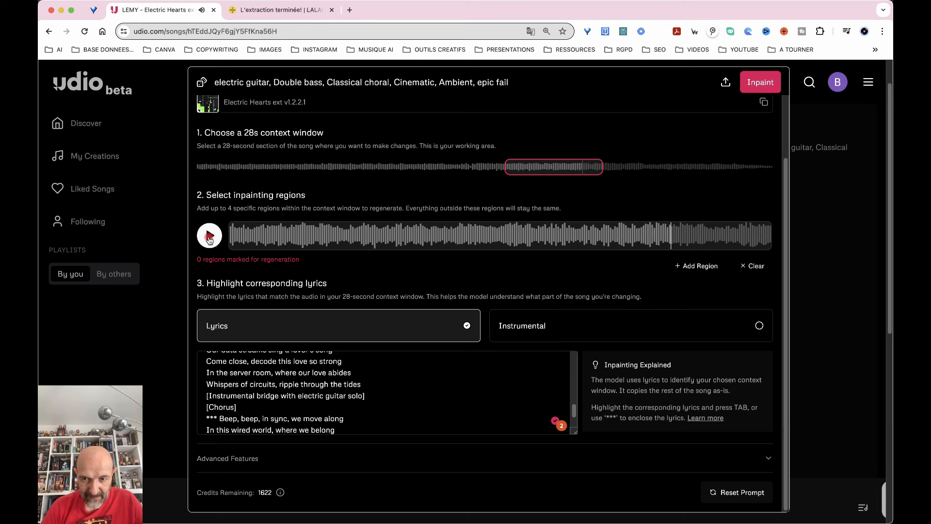
click(614, 239)
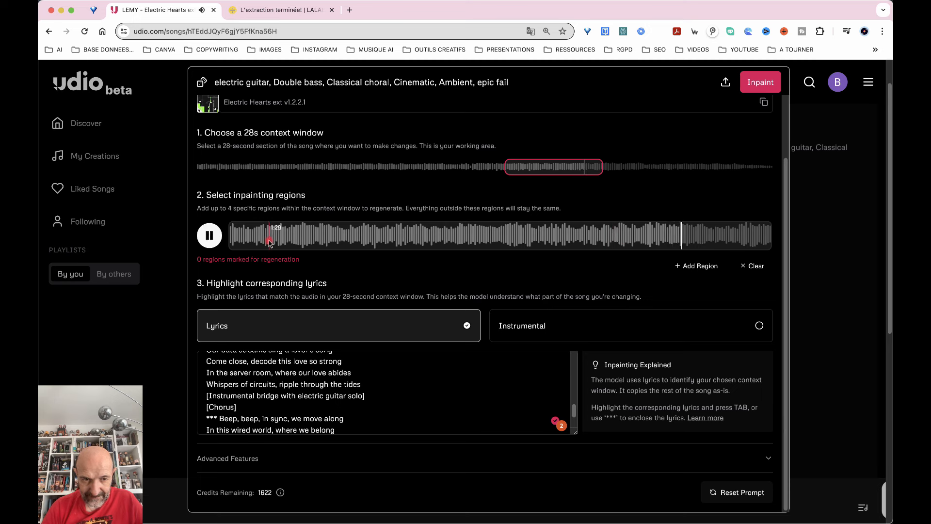
key(space)
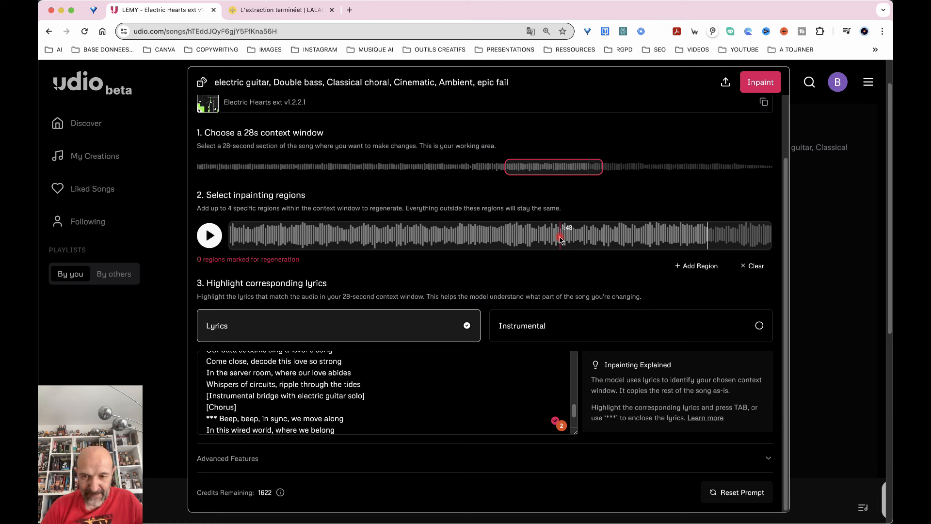
click(552, 239)
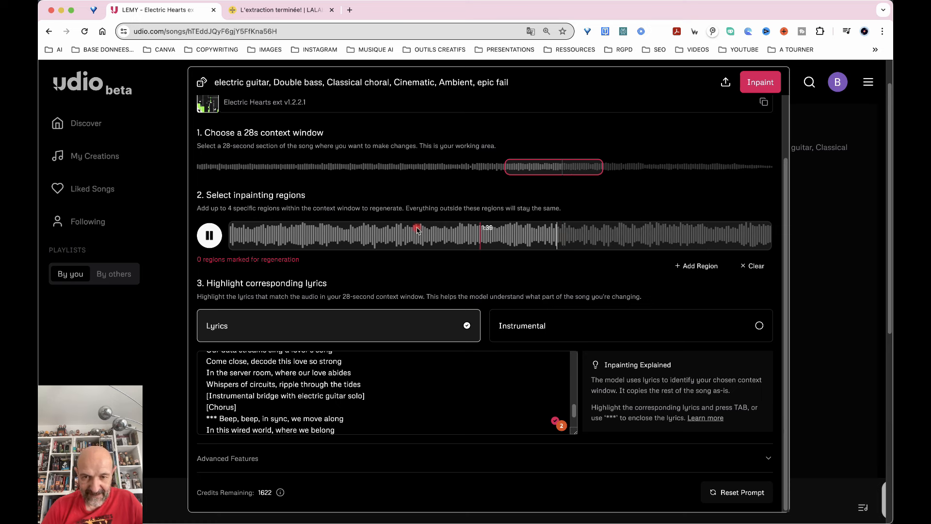
click(210, 236)
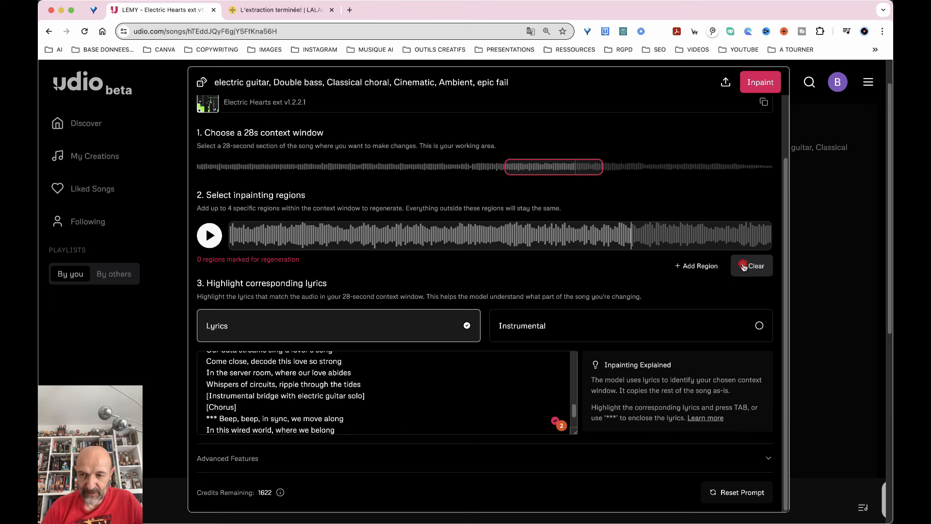
Try adding two inpainting regions and shifting them toward the end of the context window.
click(703, 268)
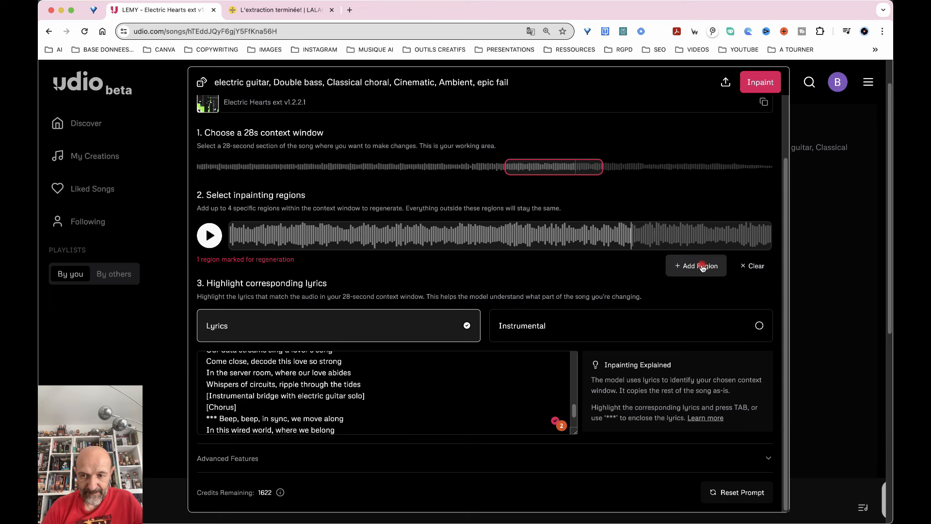
click(702, 267)
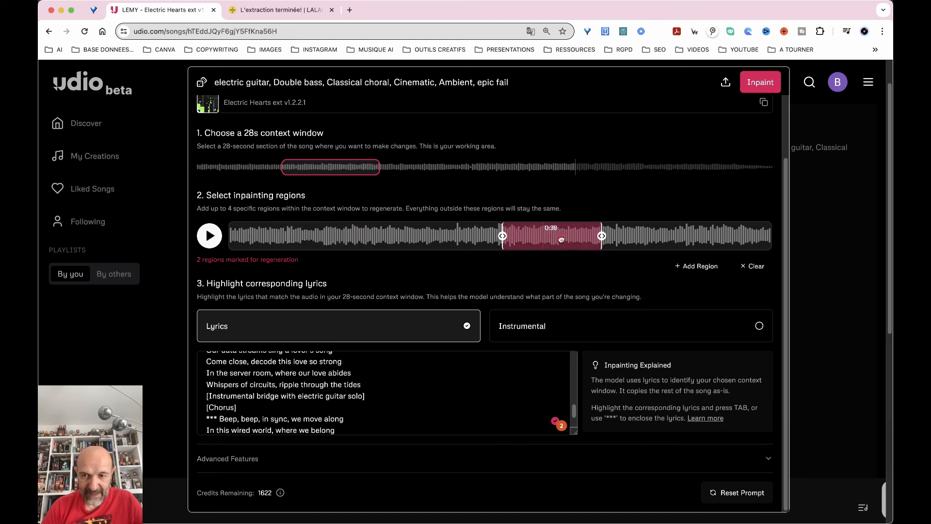
drag(561, 239, 710, 241)
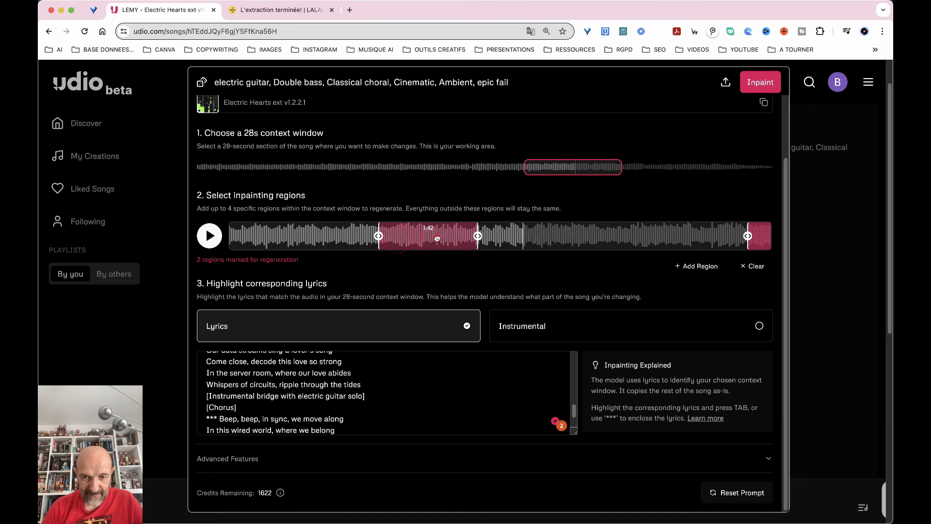
drag(437, 239, 565, 238)
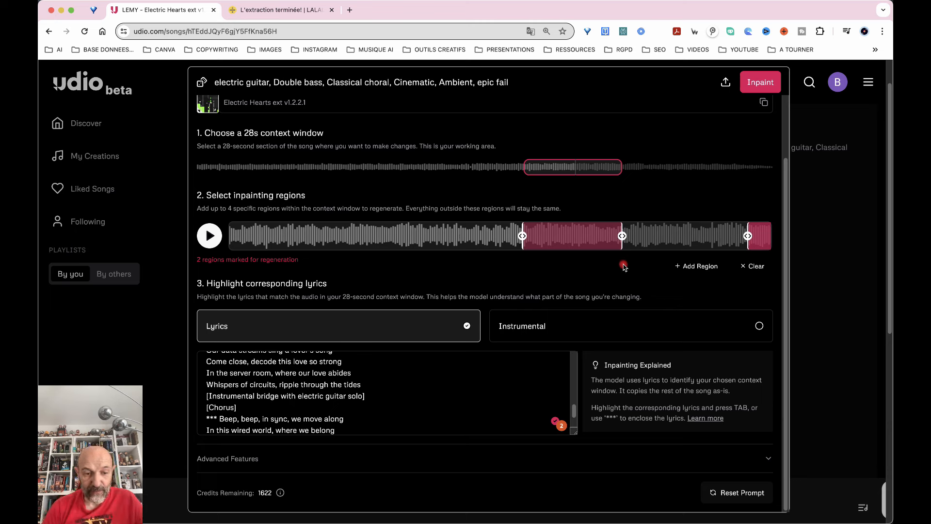
Play the context window around 2:06 to locate where the passage needing regeneration ends.
click(209, 236)
click(210, 235)
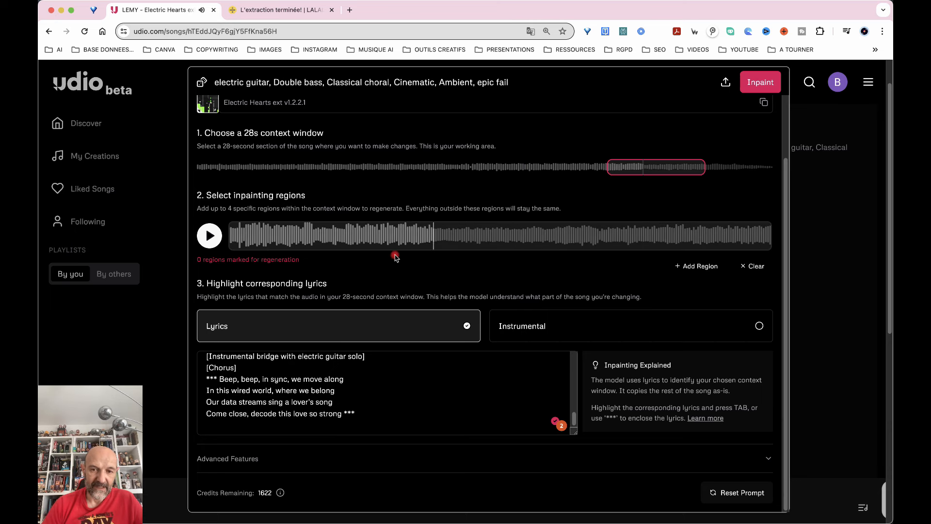
drag(433, 250, 431, 249)
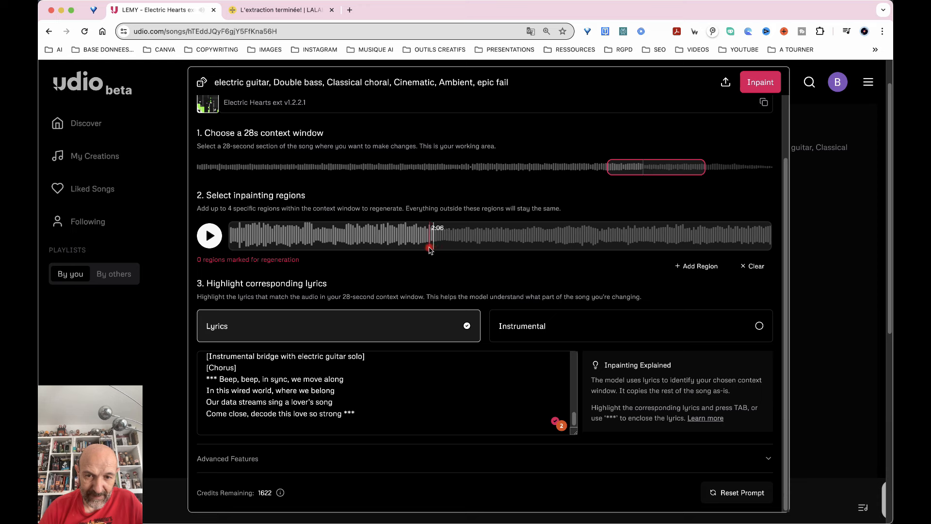
click(209, 235)
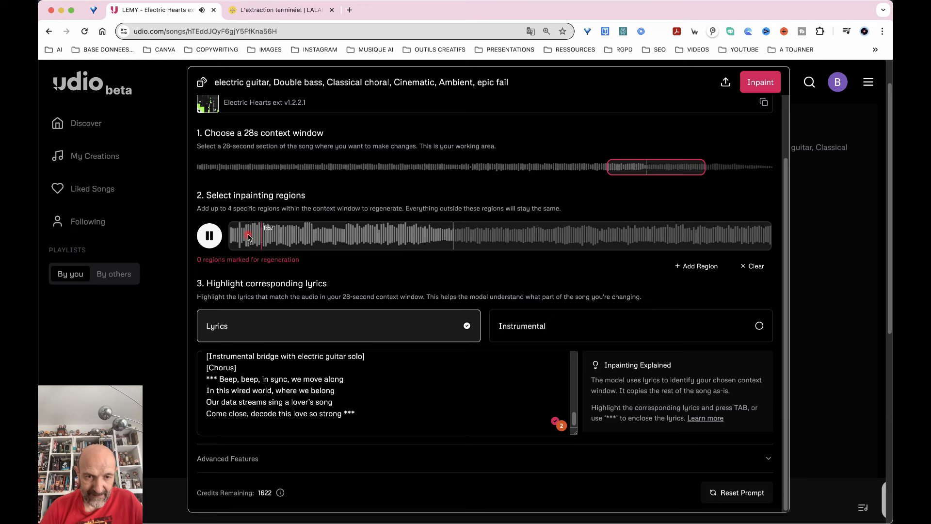
click(210, 235)
Mark one inpainting region over most of the context window, check its end by playback, and trim it to about 2:06.
drag(331, 237, 729, 236)
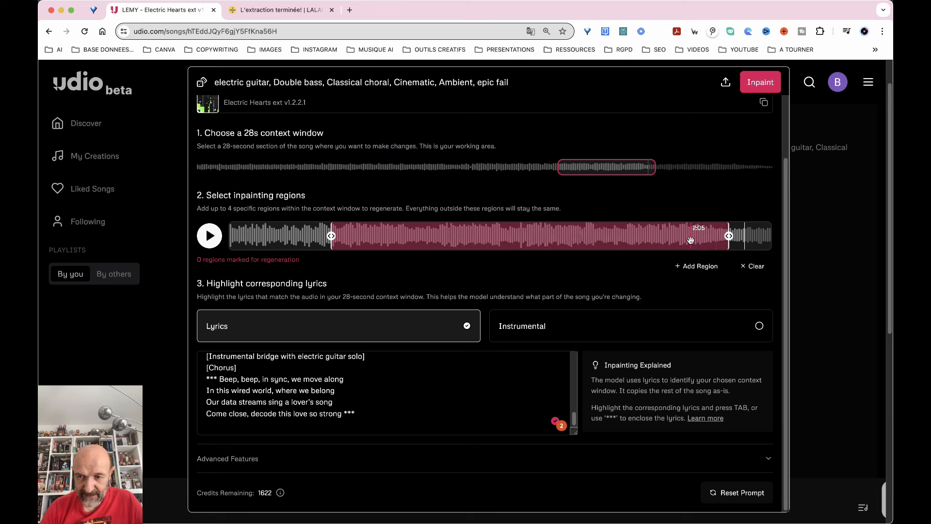
click(696, 236)
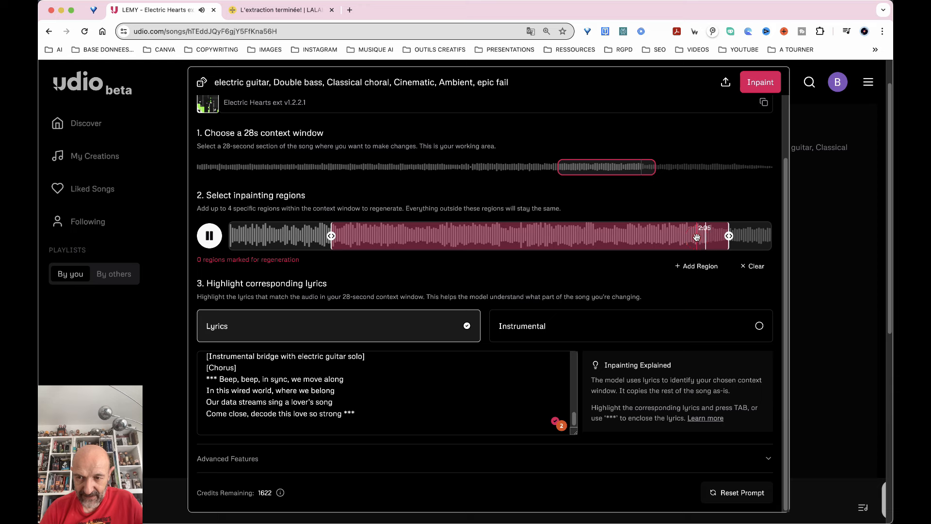
click(209, 237)
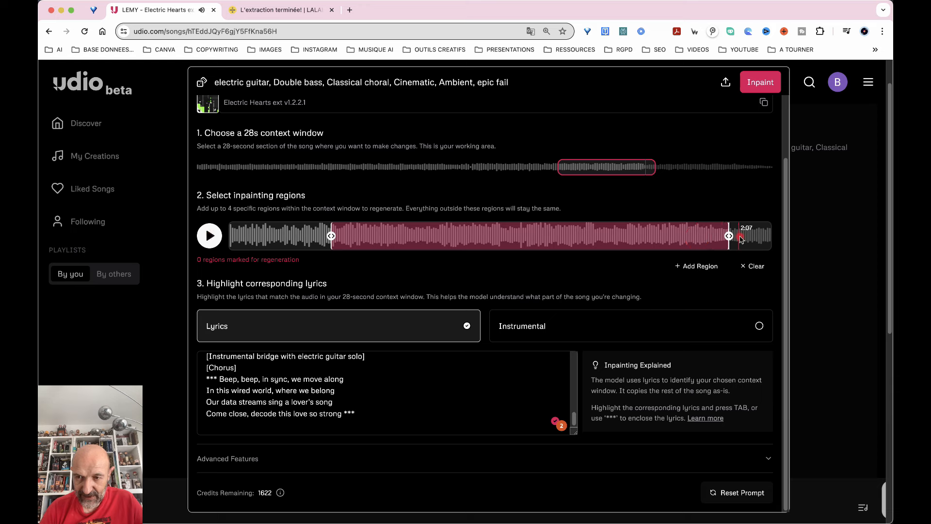
drag(726, 236, 714, 235)
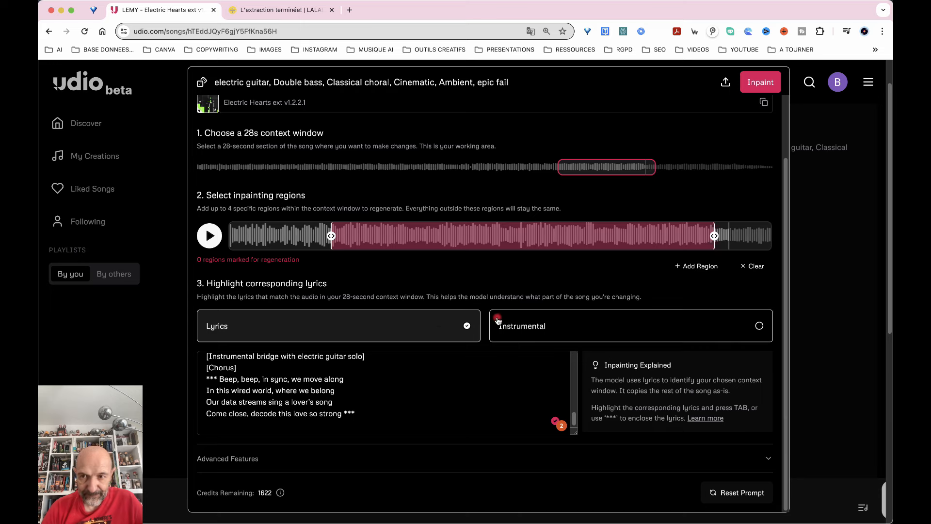
Review the inpainting settings and start generating the inpainted versions.
scroll(548, 312, up, 3)
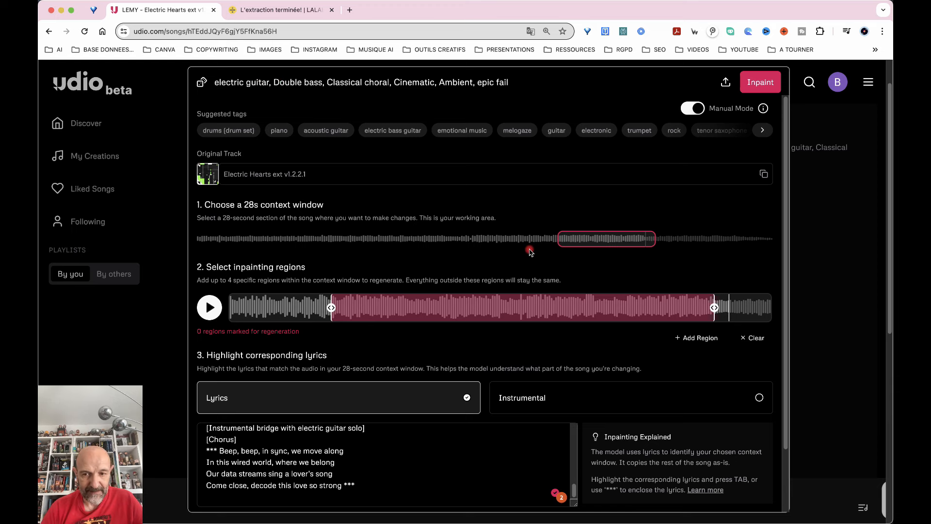
scroll(531, 250, down, 2)
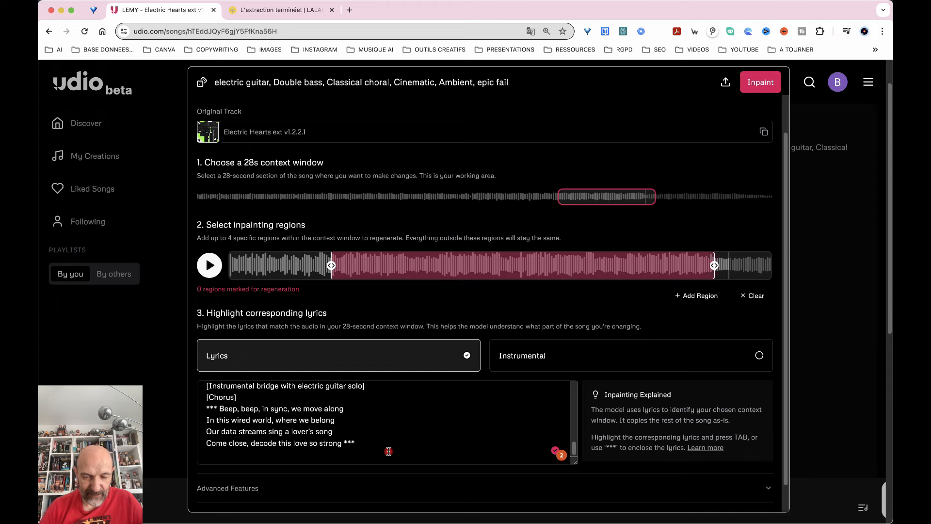
click(760, 85)
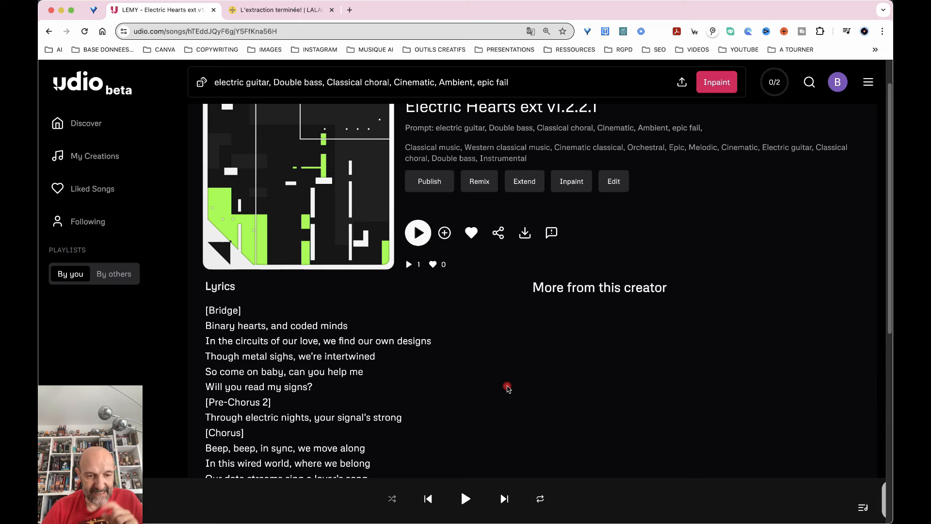
Reopen inpainting for Electric Hearts ext v1.2.2.1 and enclose the final chorus, from "Beep, beep, in sync" to "decode this love so strong", in *** selectors.
scroll(455, 257, up, 2)
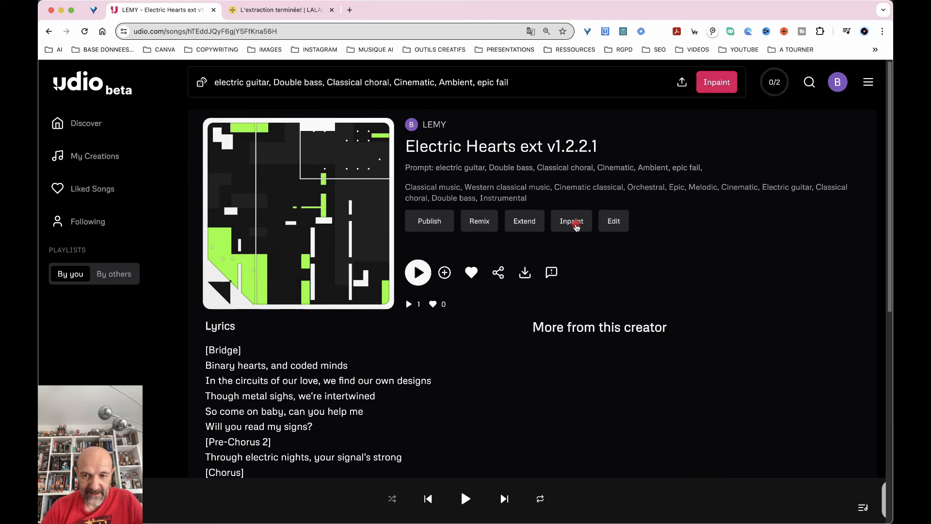
click(574, 222)
scroll(291, 417, up, 1)
click(206, 421)
text(***)
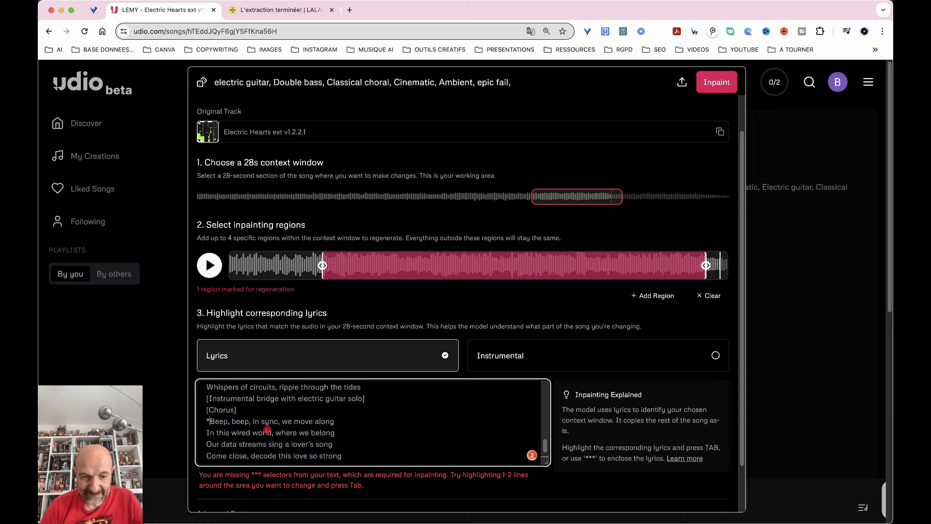
click(362, 459)
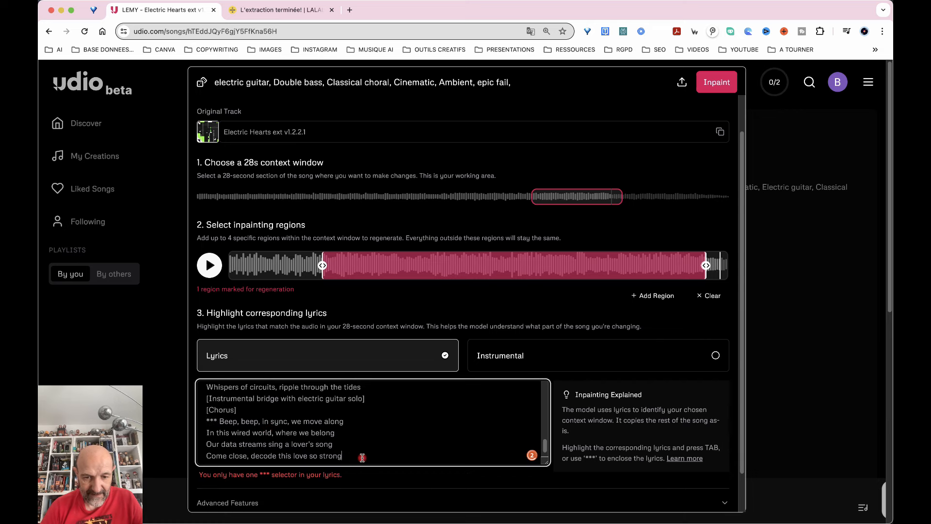
text(***)
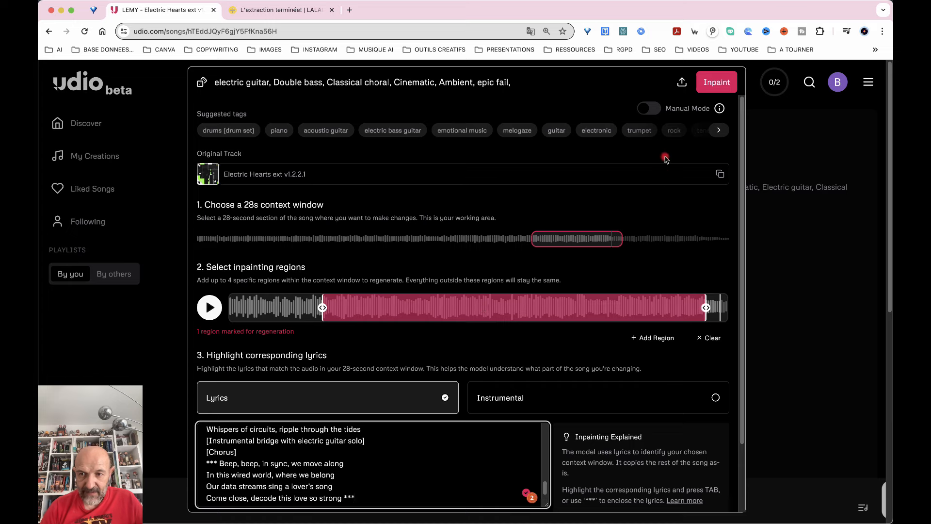
Turn on Manual Mode, set Lyrics Strength to 100%, raise Prompt Strength, and try to launch another inpainting.
click(649, 108)
scroll(510, 421, down, 3)
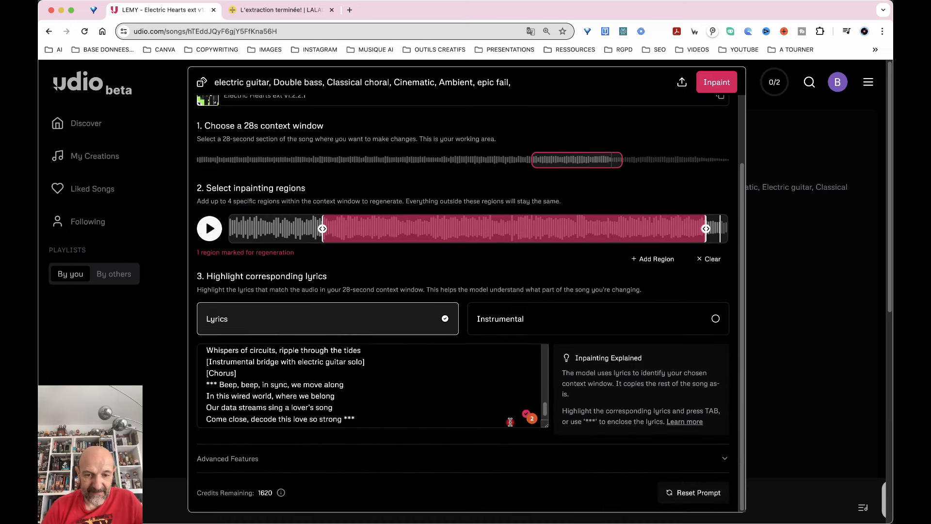
click(485, 458)
scroll(449, 453, down, 3)
drag(464, 365, 599, 372)
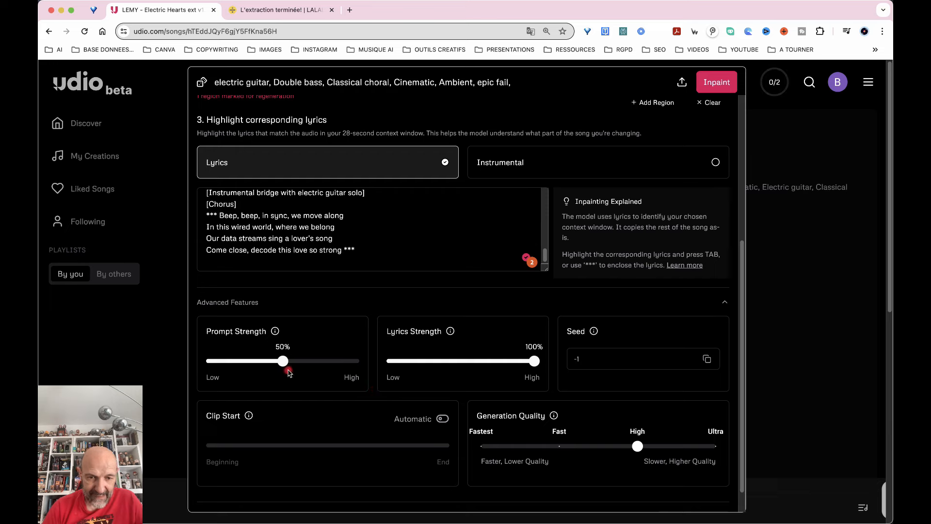
drag(284, 361, 342, 364)
click(717, 82)
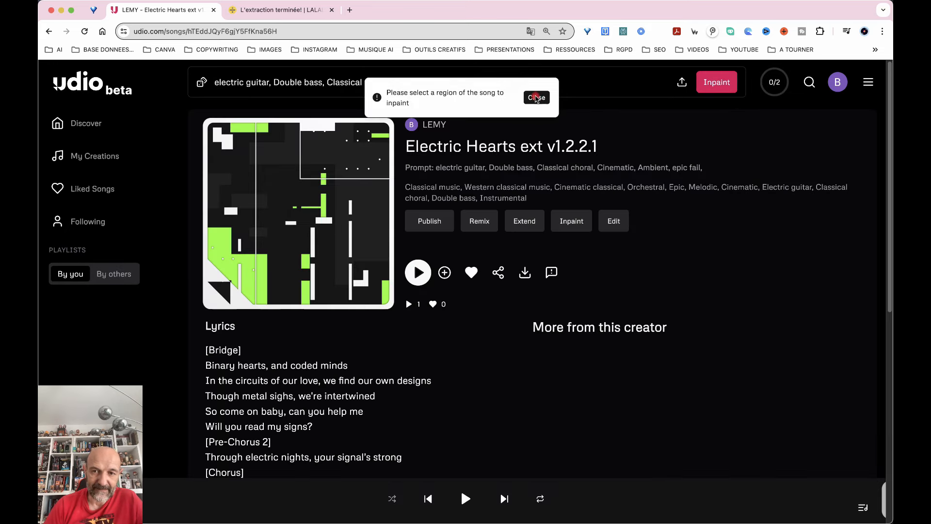
click(536, 97)
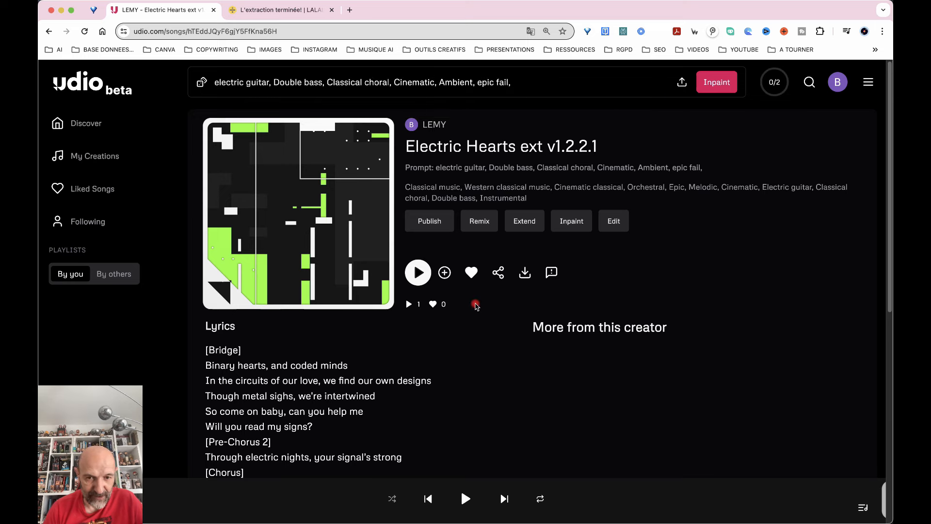
Open Electric Hearts ext v1.2.2.1 edit v1 from My Creations and listen from about 1:42 while following its final chorus lyrics.
click(92, 156)
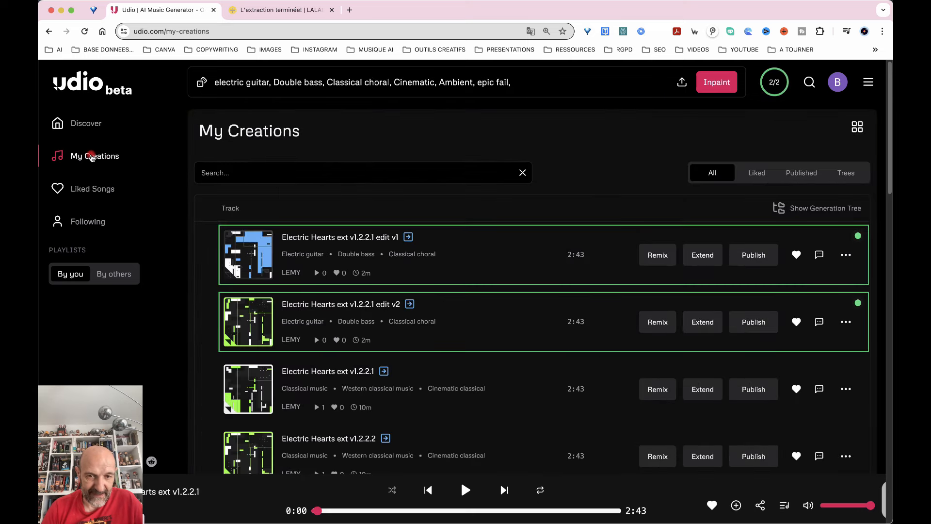
mouse_move(249, 256)
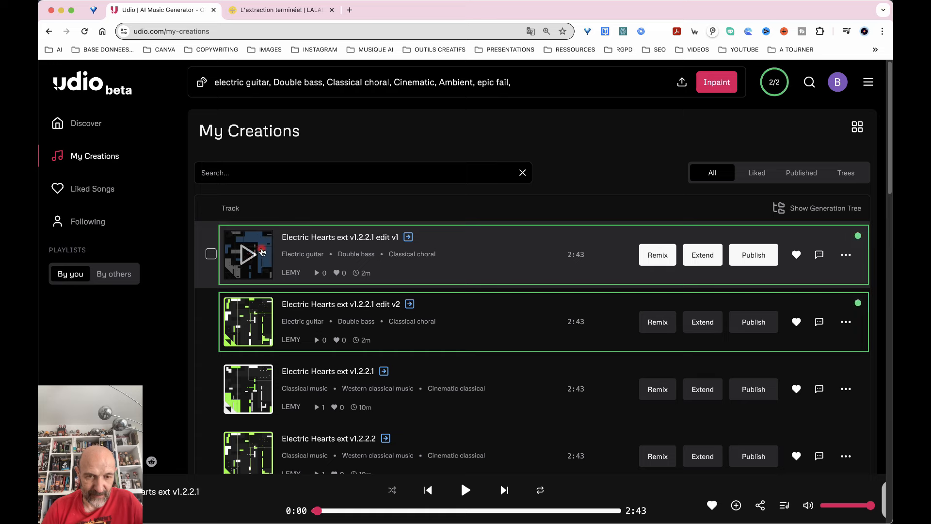
click(314, 237)
click(296, 215)
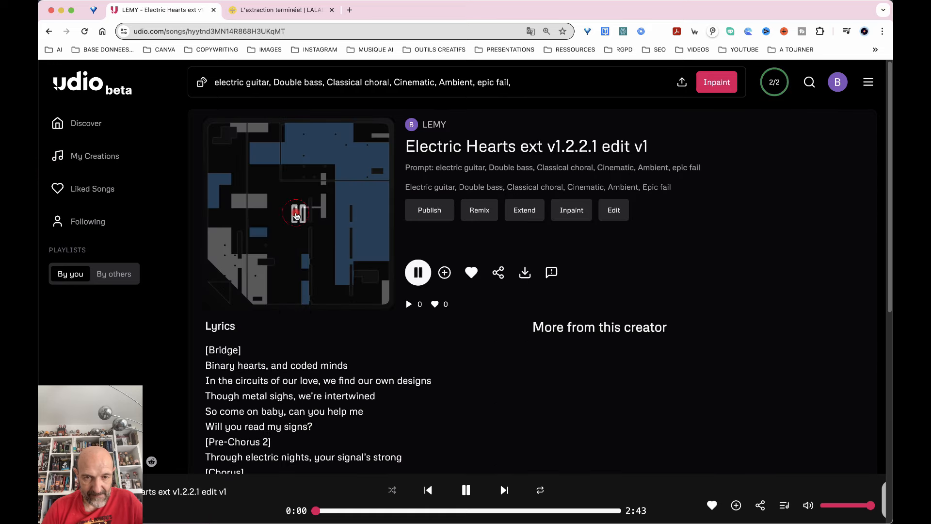
click(459, 511)
drag(494, 513, 506, 514)
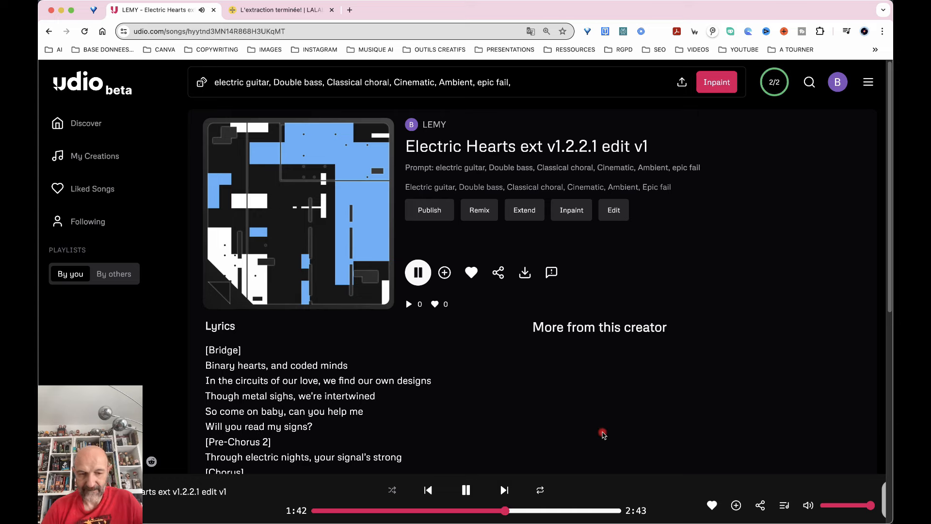
scroll(430, 460, down, 10)
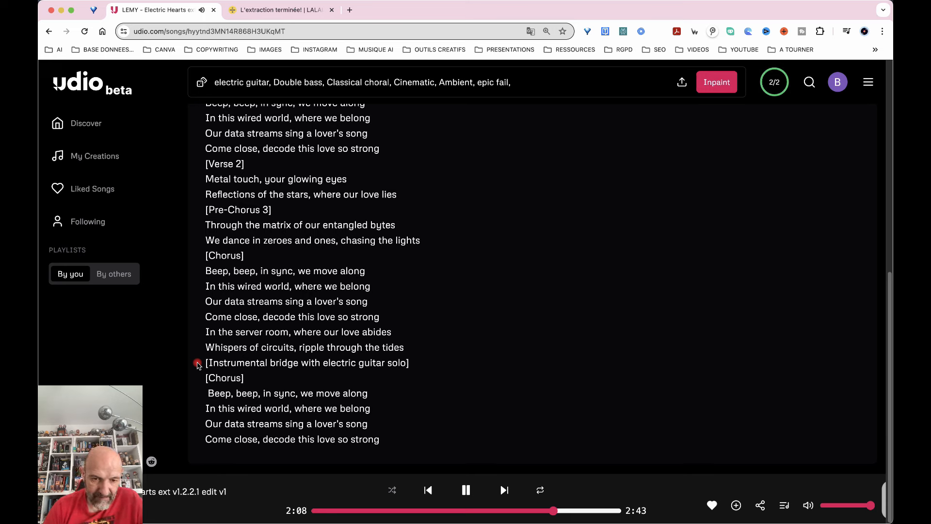
click(465, 490)
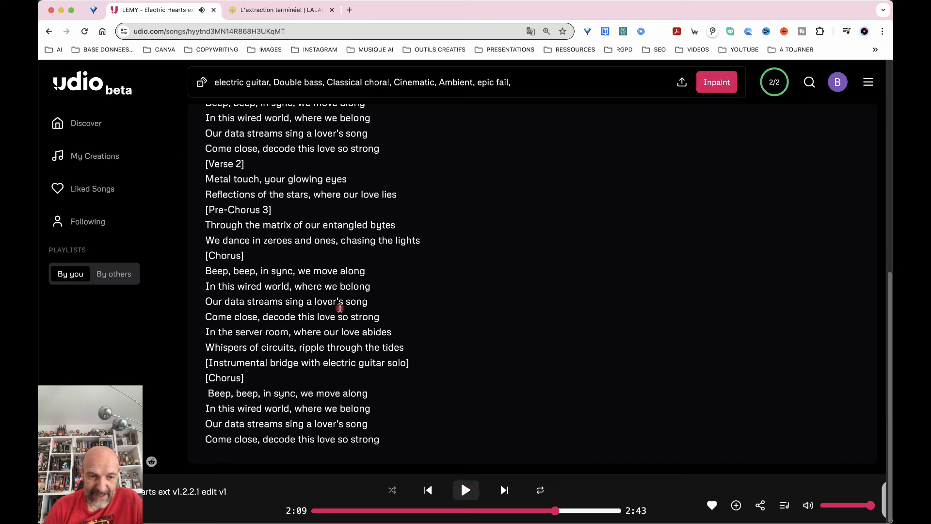
Open Electric Hearts ext v1.2.2.1 edit v2 and listen to its inpainted passage up to about 2:10 alongside the lyrics.
click(96, 158)
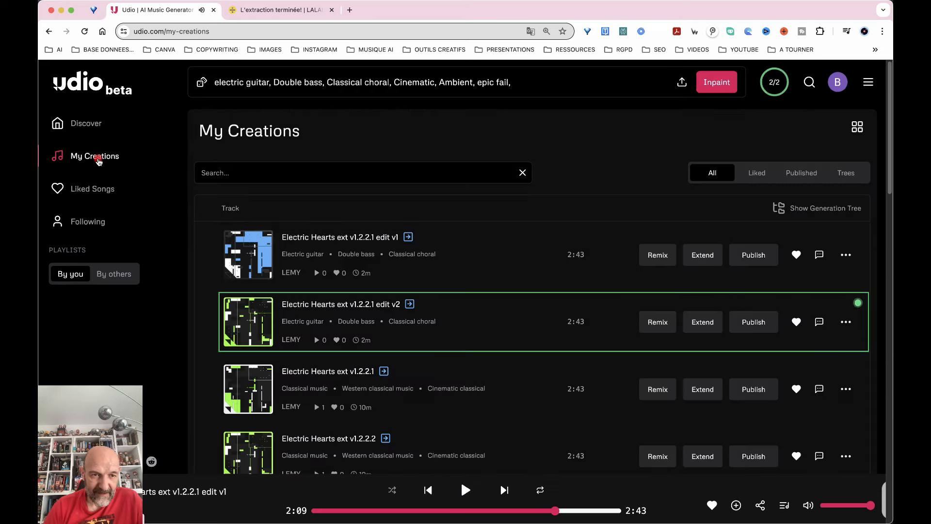
click(248, 324)
click(291, 305)
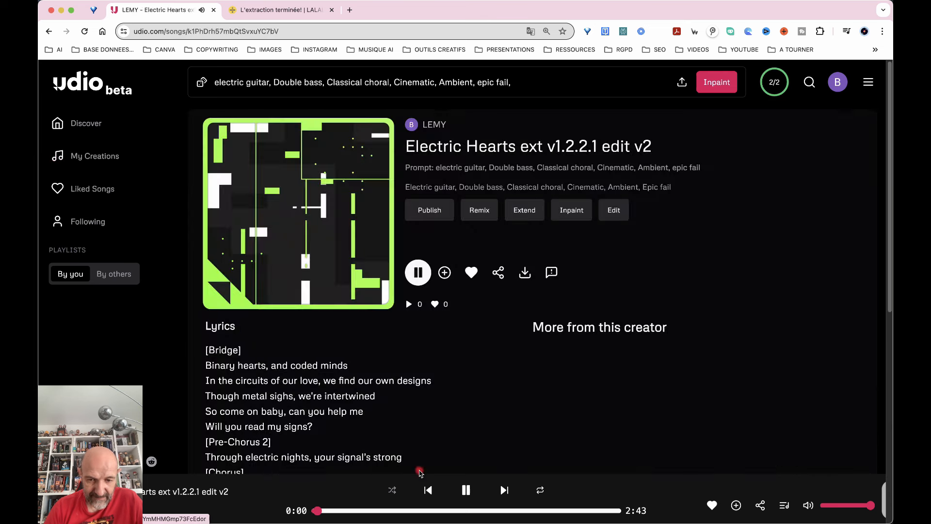
click(489, 510)
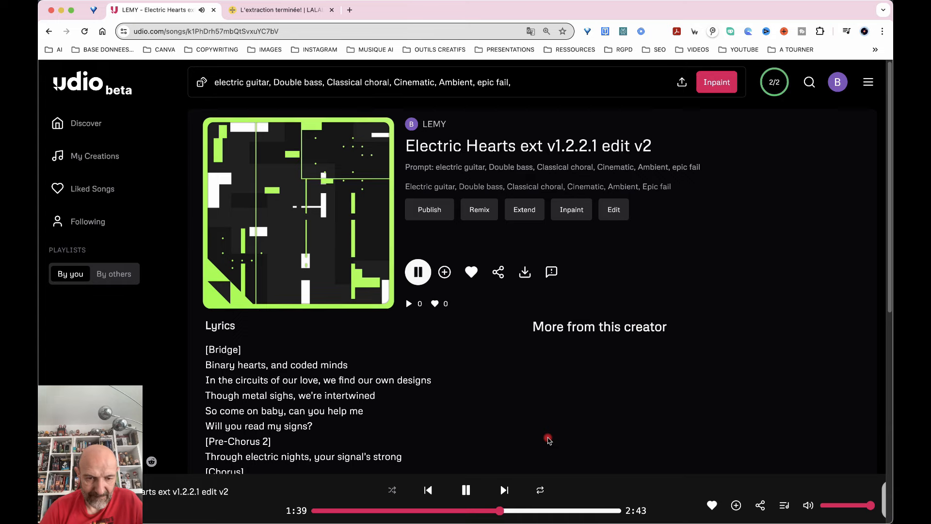
scroll(548, 439, down, 10)
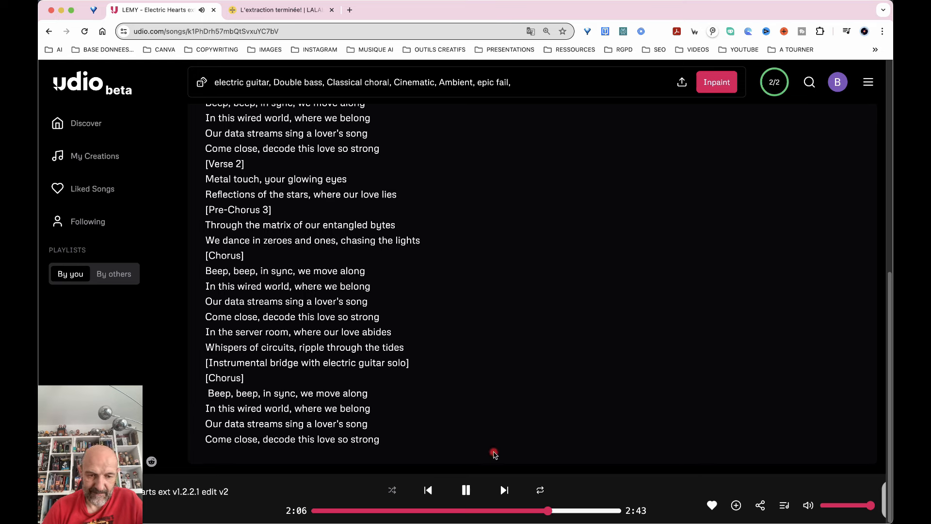
click(466, 490)
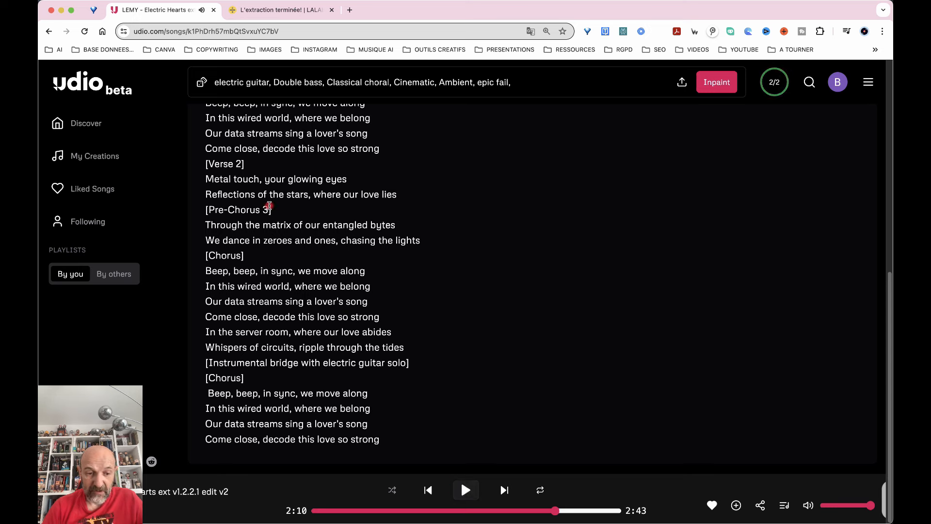
Open the original Electric Hearts ext v1.2.2.1 from My Creations and examine its final chorus lyrics.
click(102, 162)
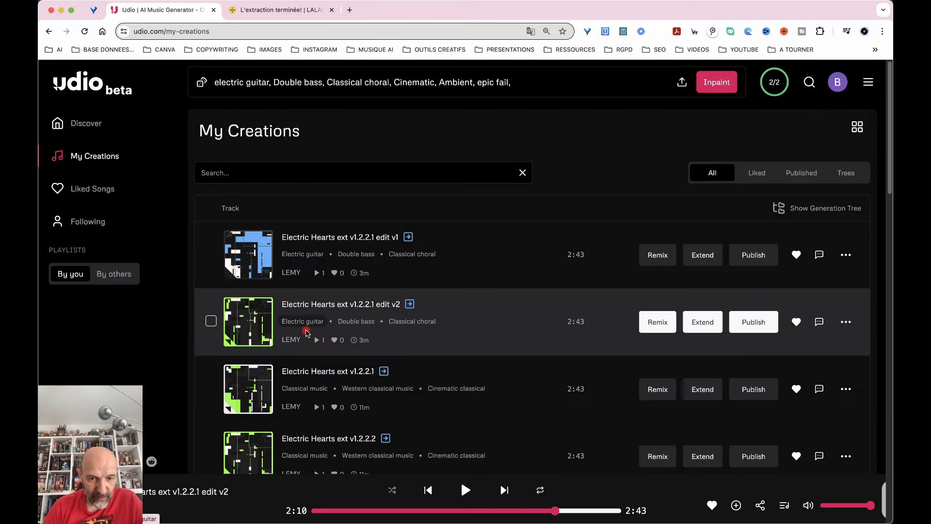
click(310, 370)
scroll(303, 398, down, 10)
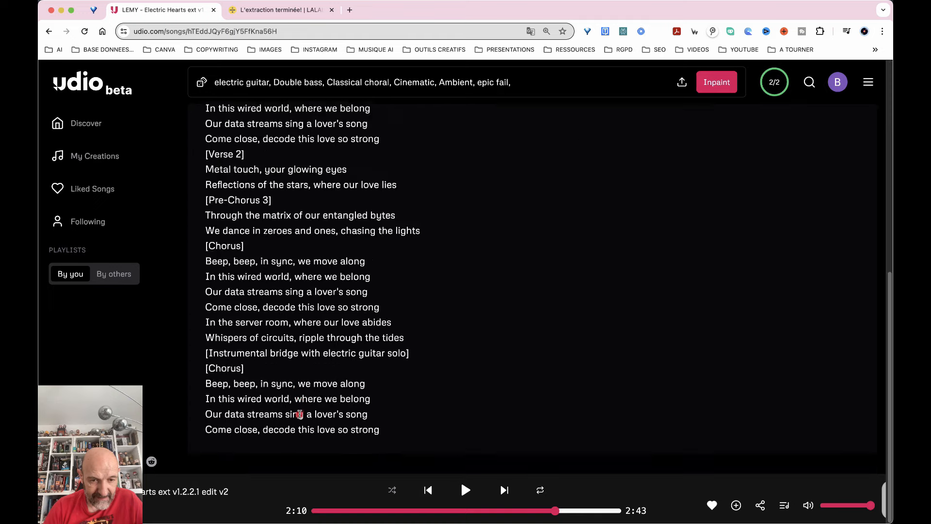
Start inpainting Electric Hearts ext v1.2.2.1 and replace its last four chorus lines with six new lines beginning "In circuits deep, where shadows lie".
scroll(376, 271, up, 15)
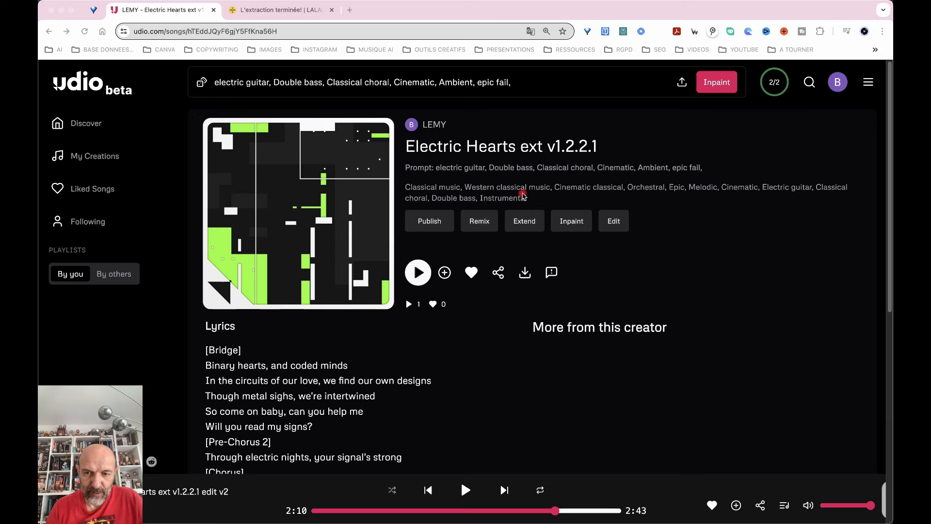
click(571, 226)
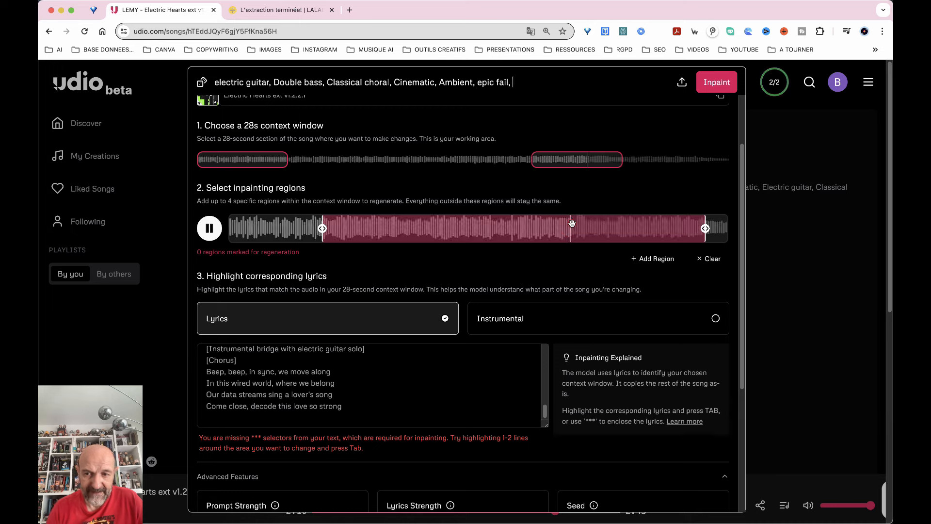
scroll(318, 331, down, 3)
drag(206, 276, 363, 322)
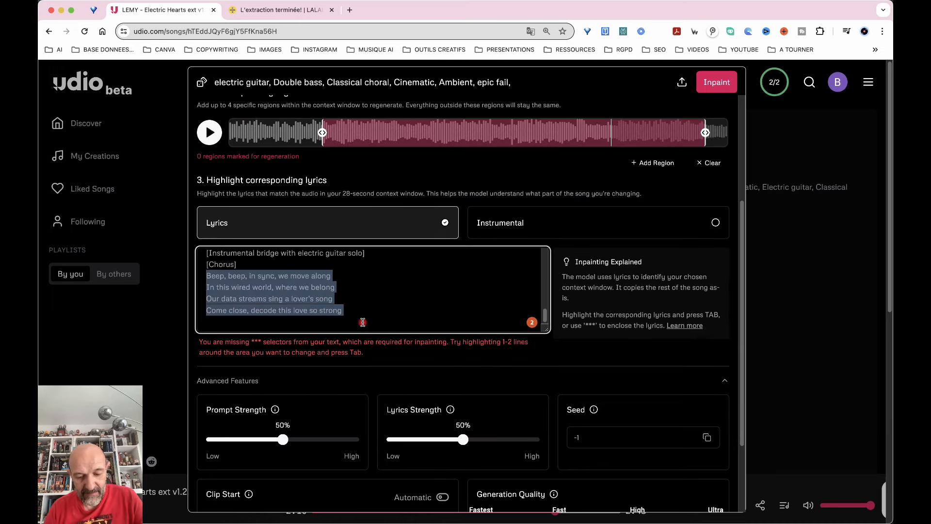
text(In circuits deep, where shadows lie Within your code, my heart will try To grasp the spark in your eye Electric dreams, where we both fly Binary love, it's bittersweet Your pulse in mine, a rhythmic beat)
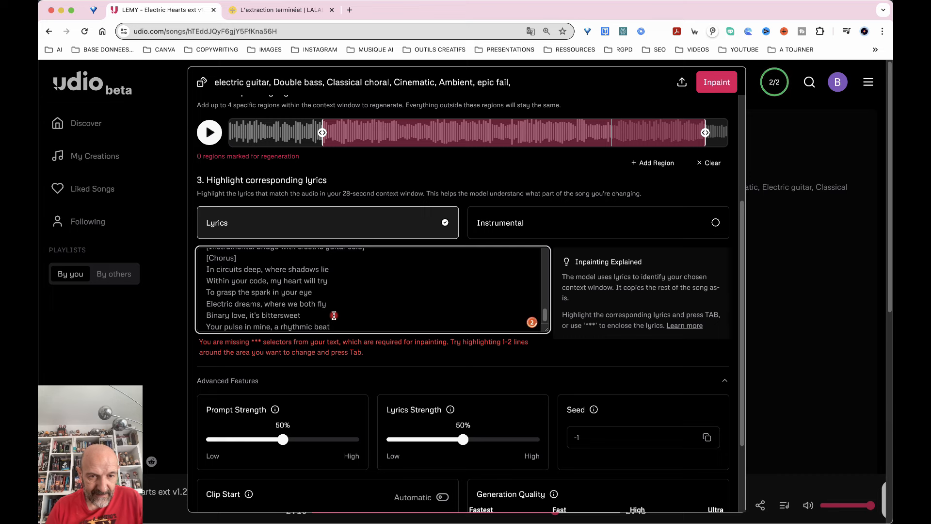
Enclose the six new chorus lines between *** selectors, from "In circuits deep" through "a rhythmic beat".
scroll(333, 315, up, 1)
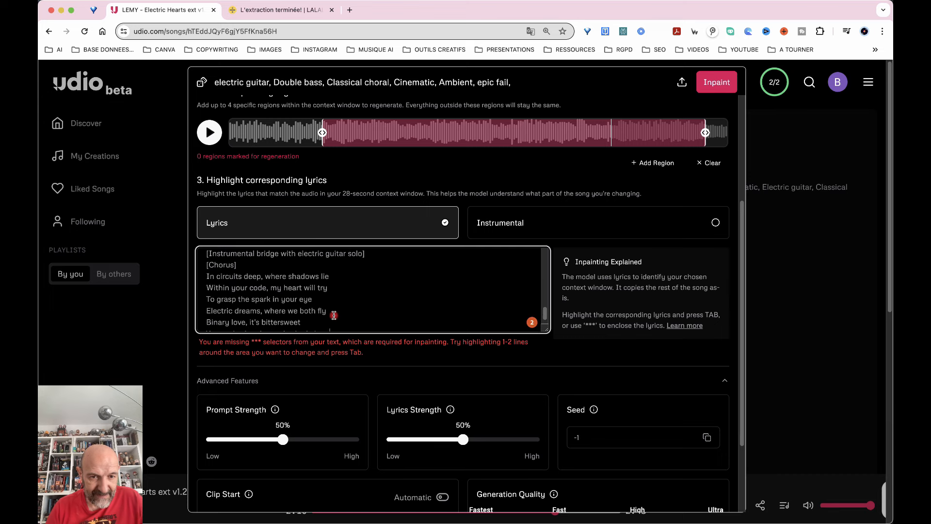
click(201, 275)
text(***)
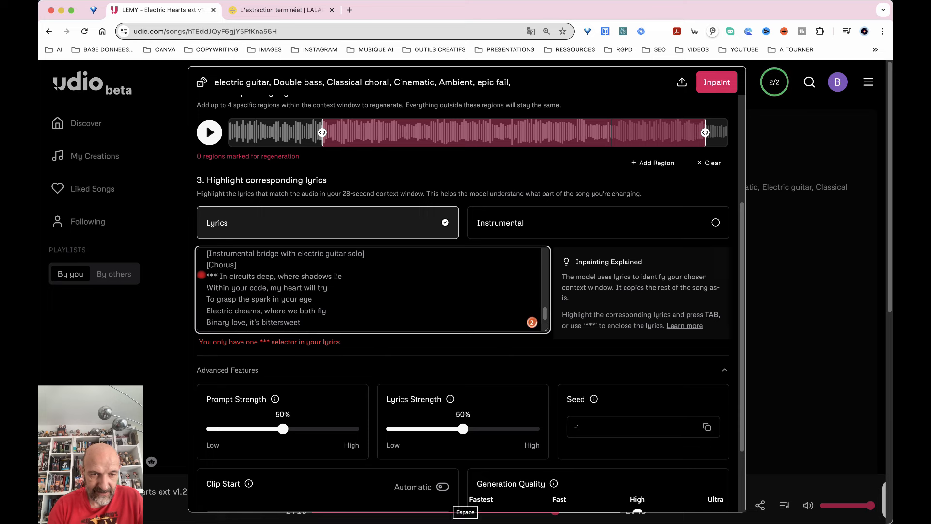
scroll(333, 309, down, 1)
click(340, 317)
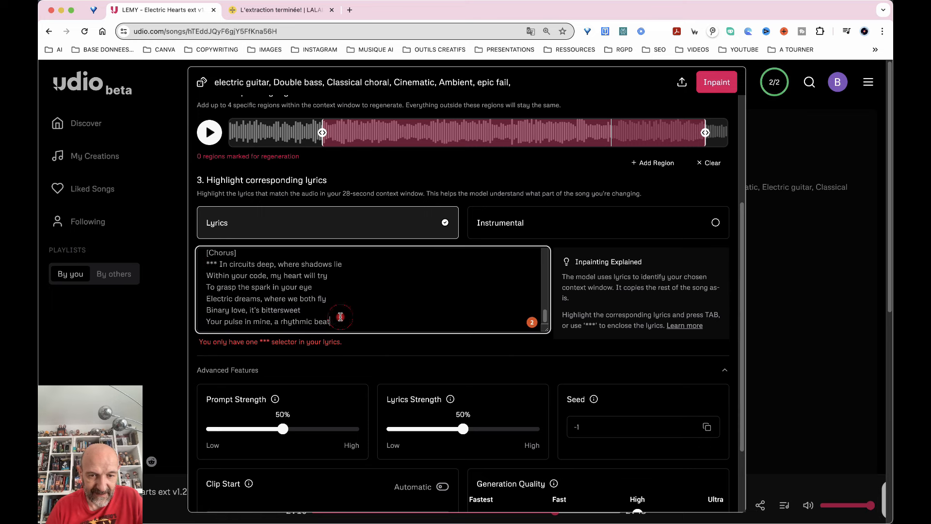
text(***)
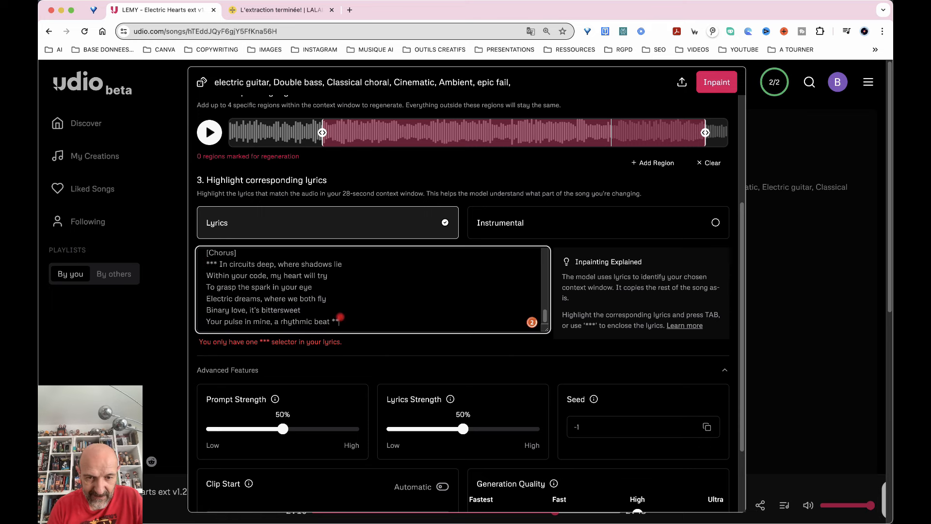
text(*)
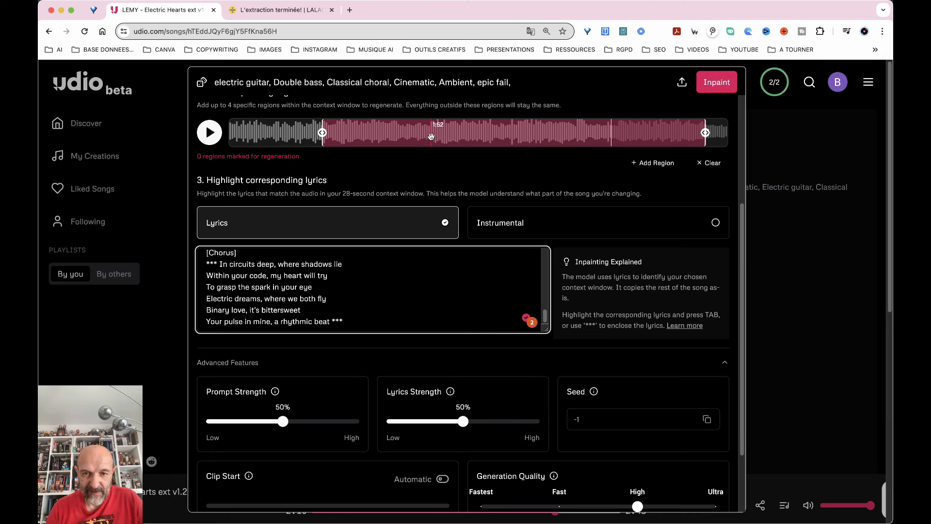
Shift the working window to the start of the inpainting waveform and mark one regeneration region over roughly its last three quarters.
drag(492, 138, 437, 140)
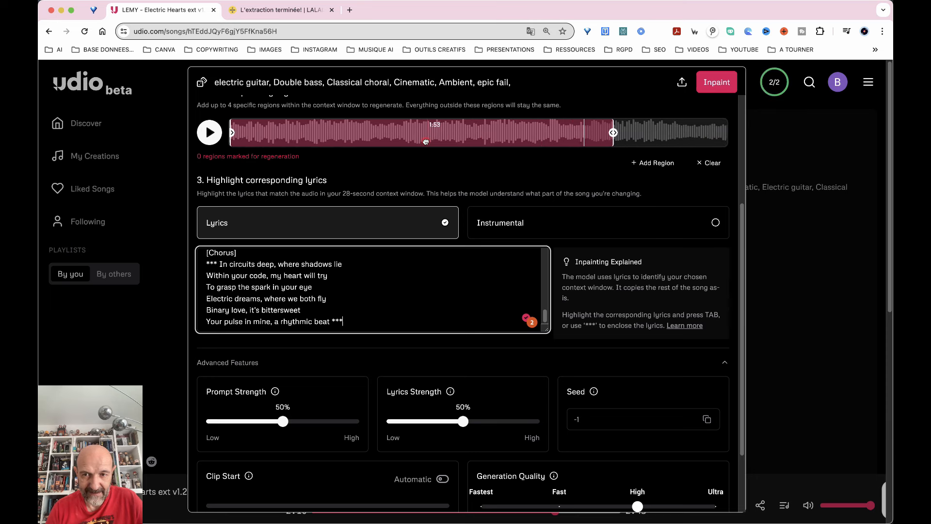
click(649, 162)
drag(613, 133, 232, 141)
click(257, 135)
click(710, 163)
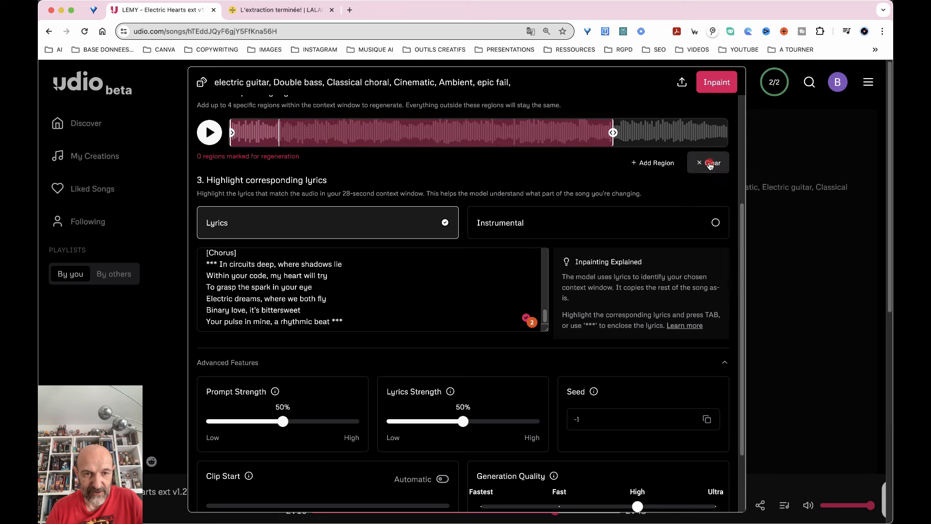
click(650, 162)
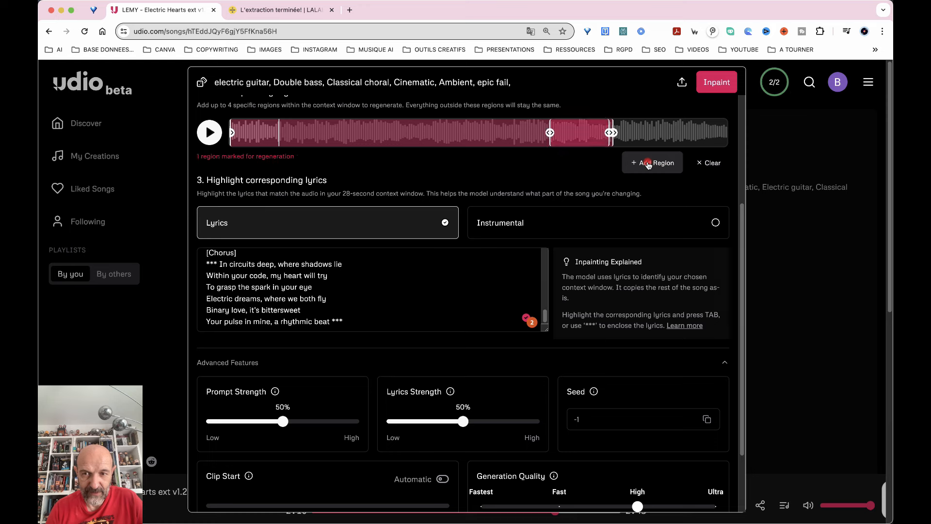
drag(550, 132, 322, 133)
drag(366, 322, 197, 266)
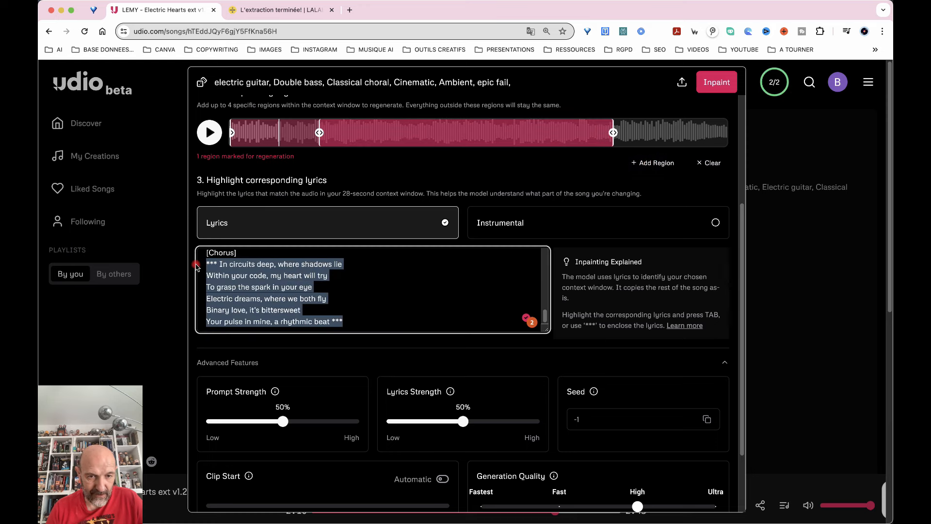
click(443, 361)
Add the suggested tags emotional music and electric bass guitar to the inpainting prompt.
scroll(447, 365, up, 4)
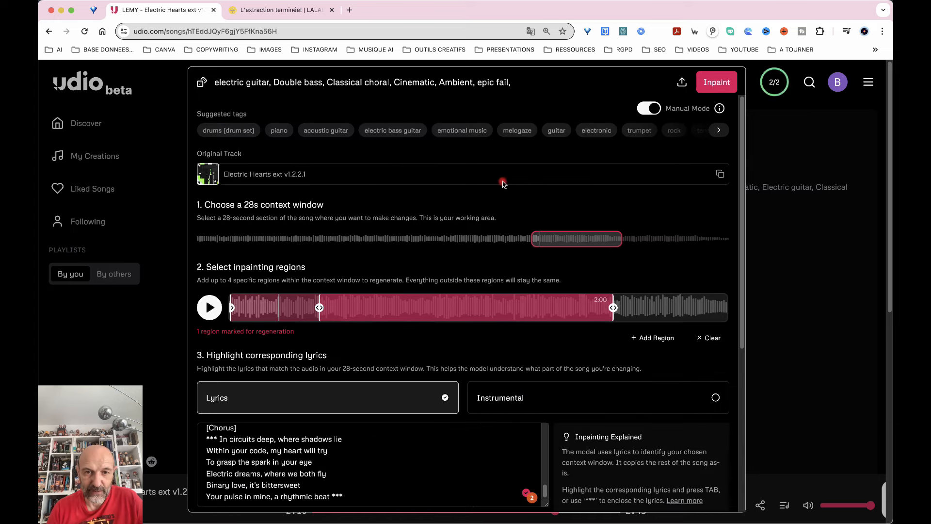
click(476, 135)
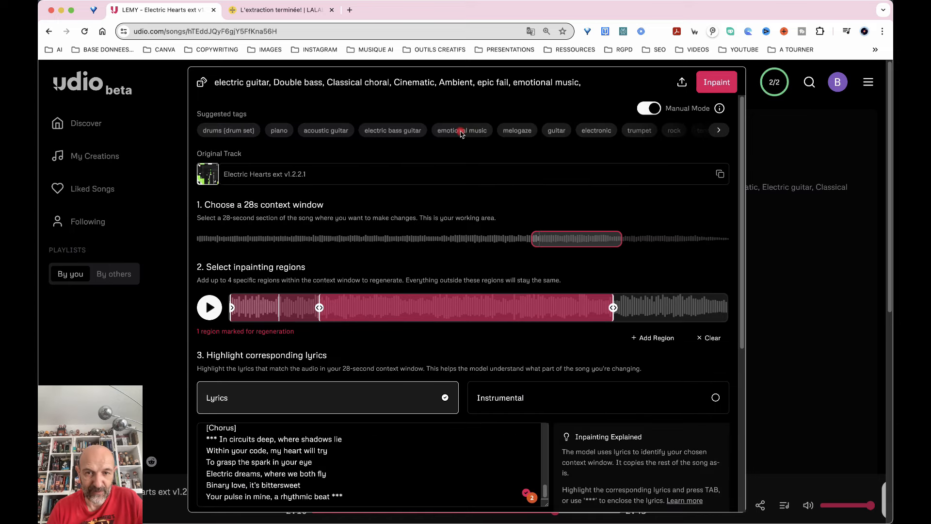
click(416, 132)
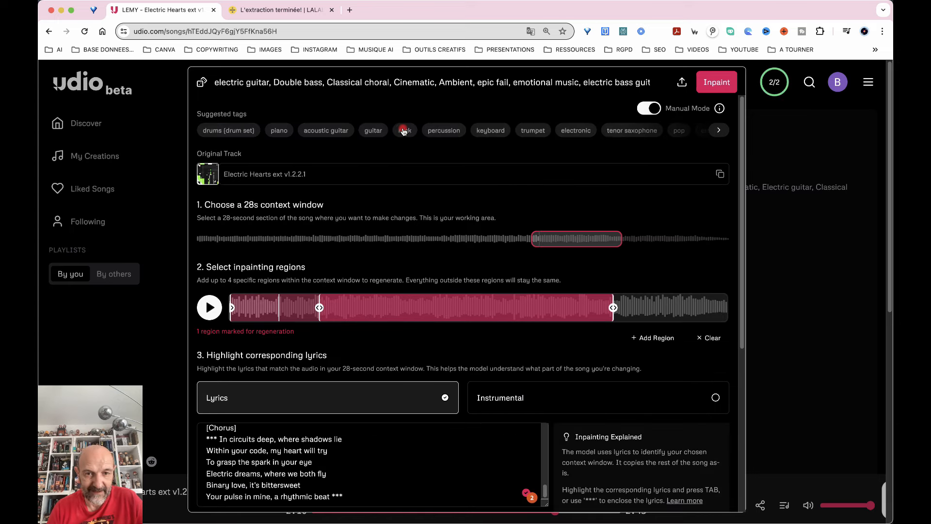
Set Lyrics Strength and Prompt Strength to 100% and Generation Quality to Ultra, and launch the inpainting.
scroll(597, 173, down, 6)
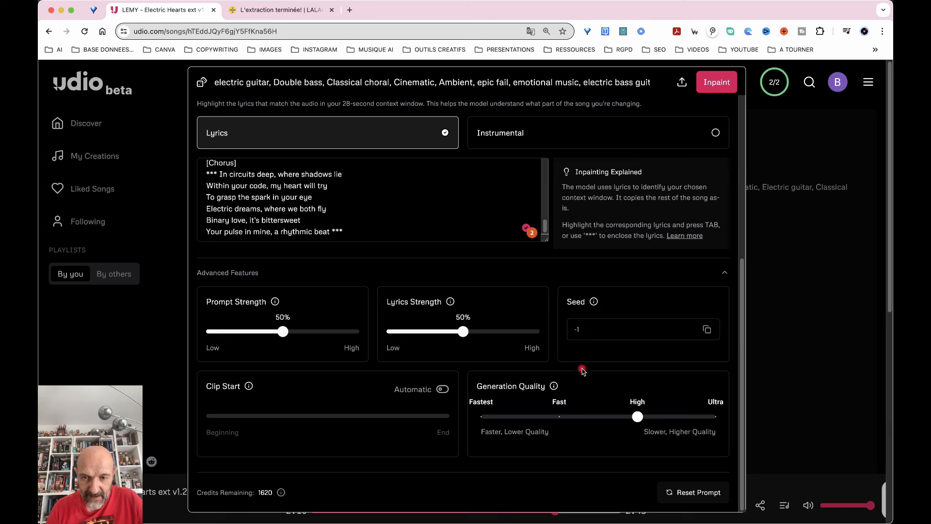
drag(463, 331, 574, 330)
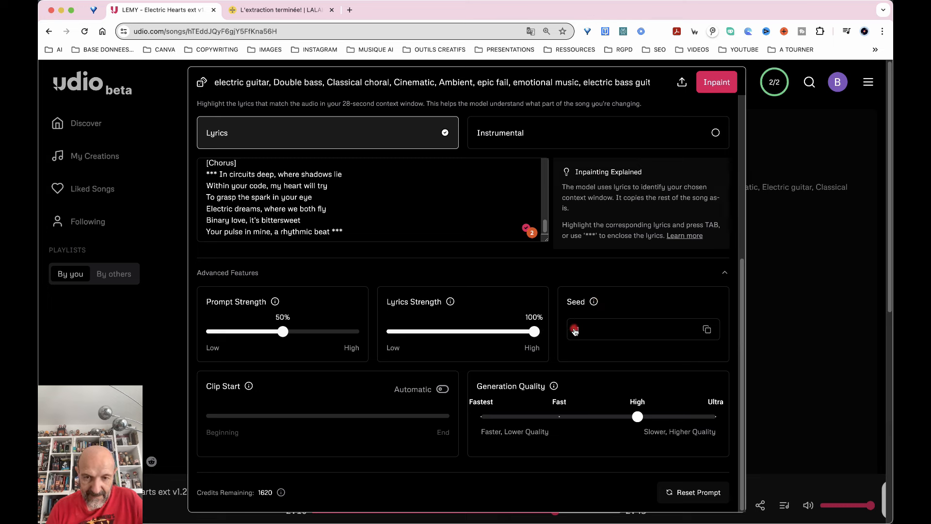
drag(283, 331, 401, 347)
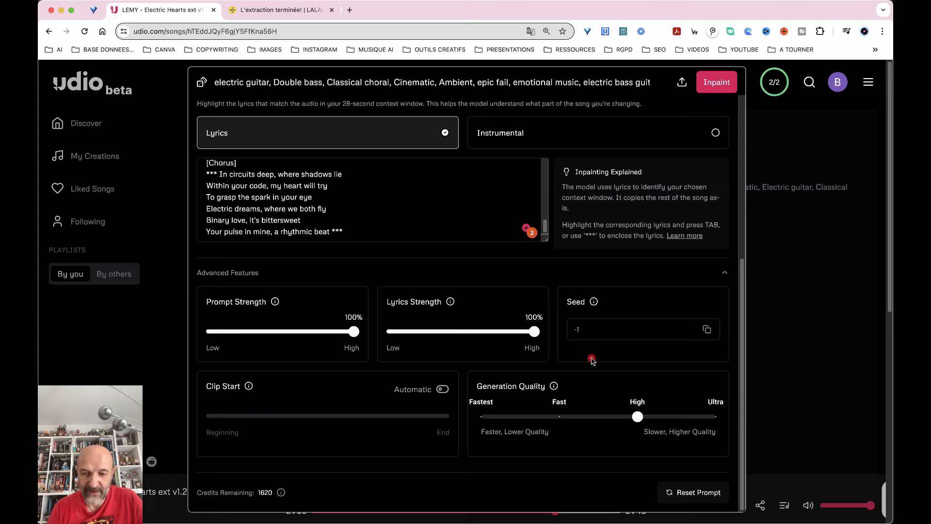
drag(638, 416, 752, 422)
scroll(619, 279, up, 2)
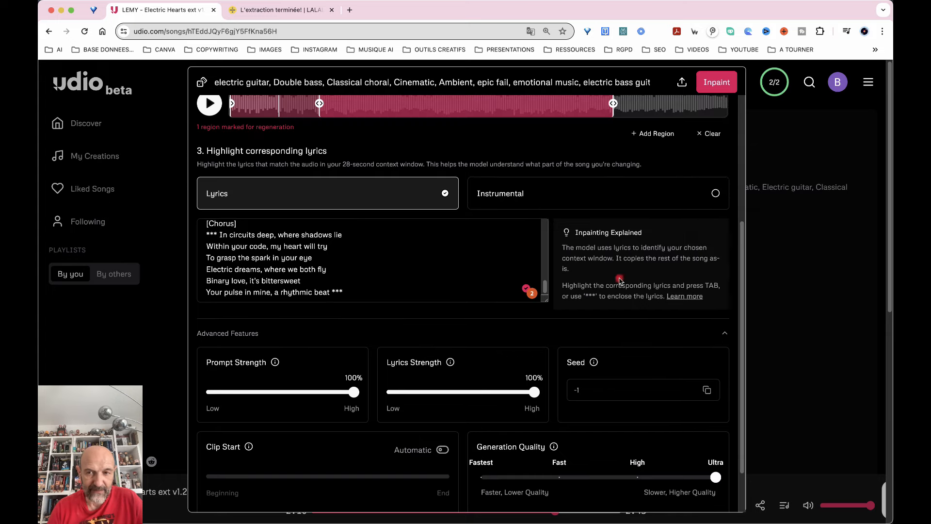
click(718, 82)
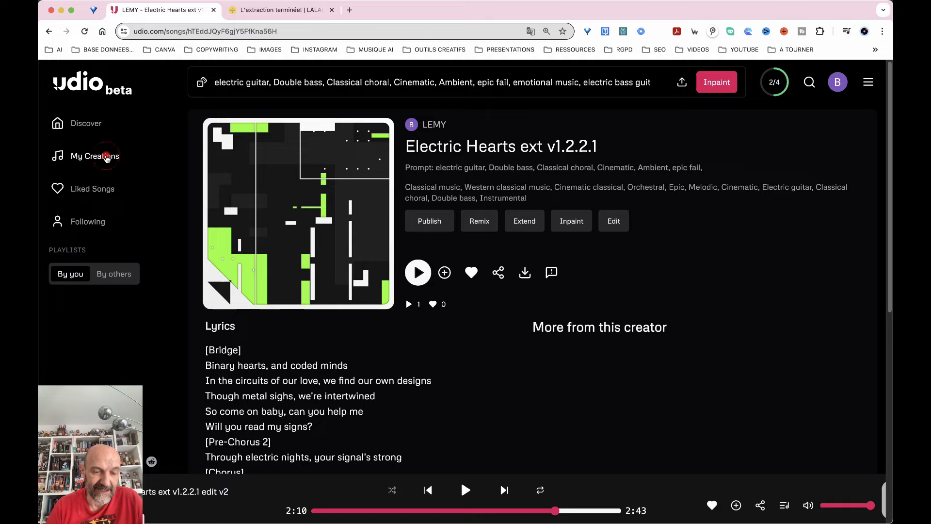
Open the newest Electric Hearts ext v1.2.2.1 edit v1 from My Creations and listen from about 1:46 to 2:10 alongside its lyrics.
click(106, 158)
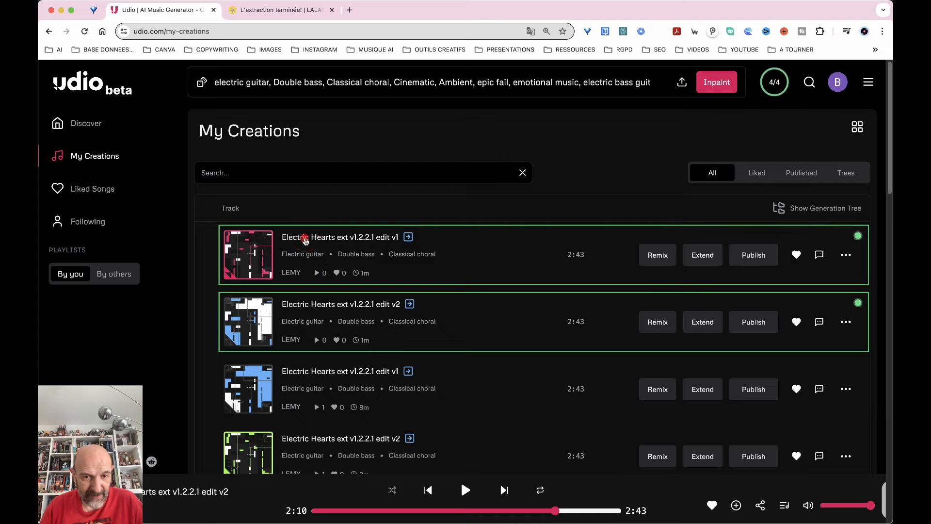
click(305, 238)
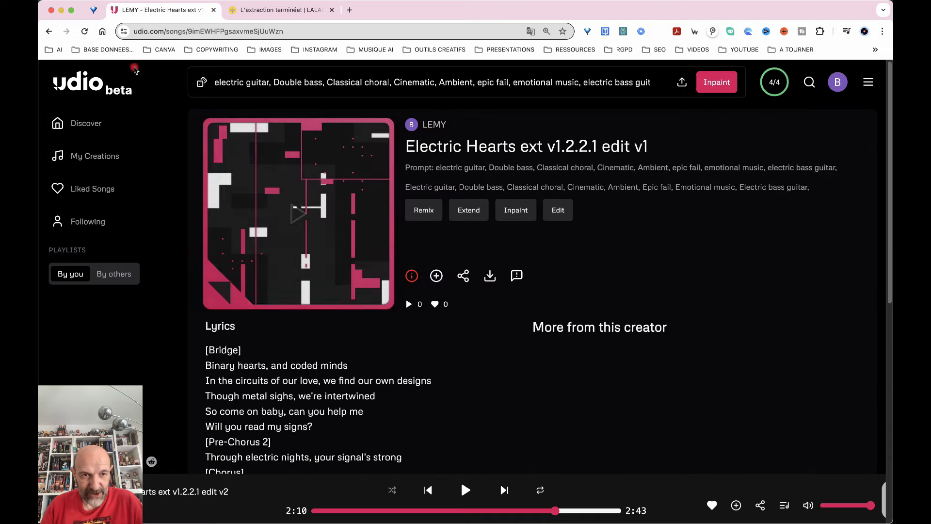
click(85, 32)
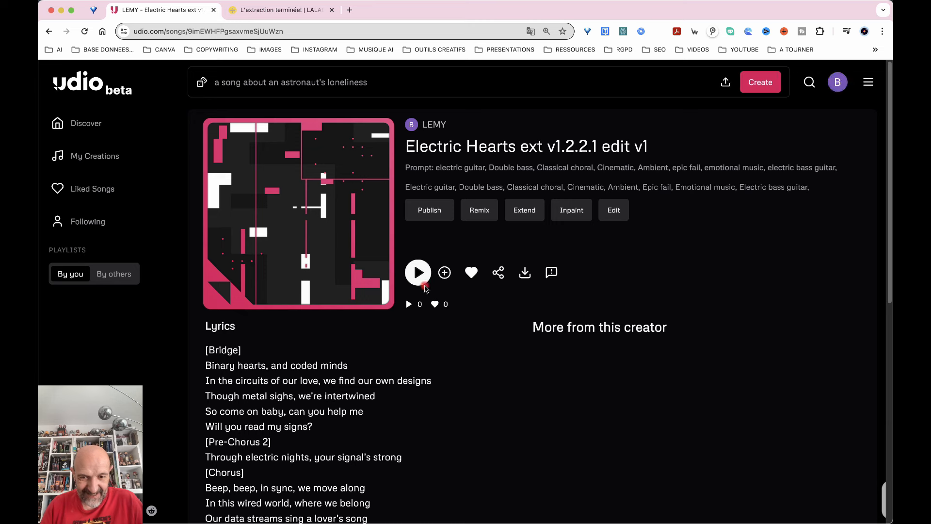
click(418, 272)
click(517, 511)
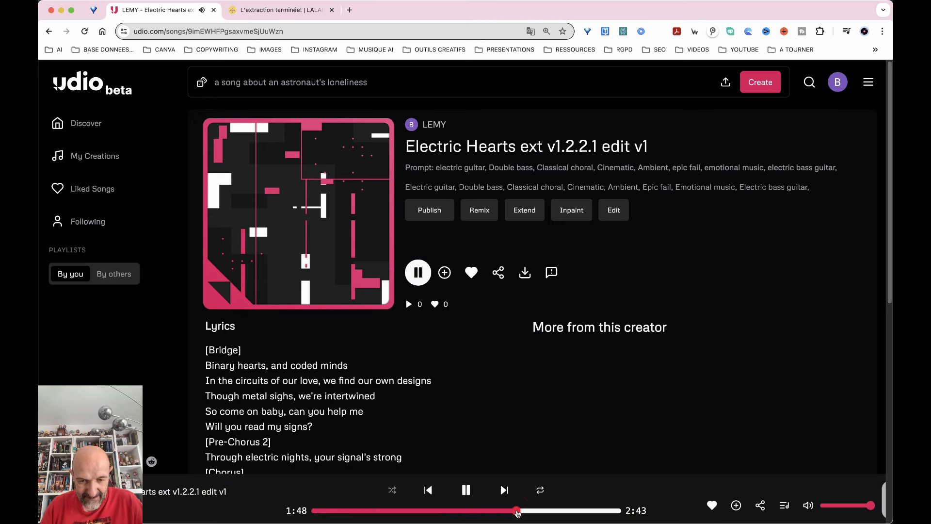
click(509, 510)
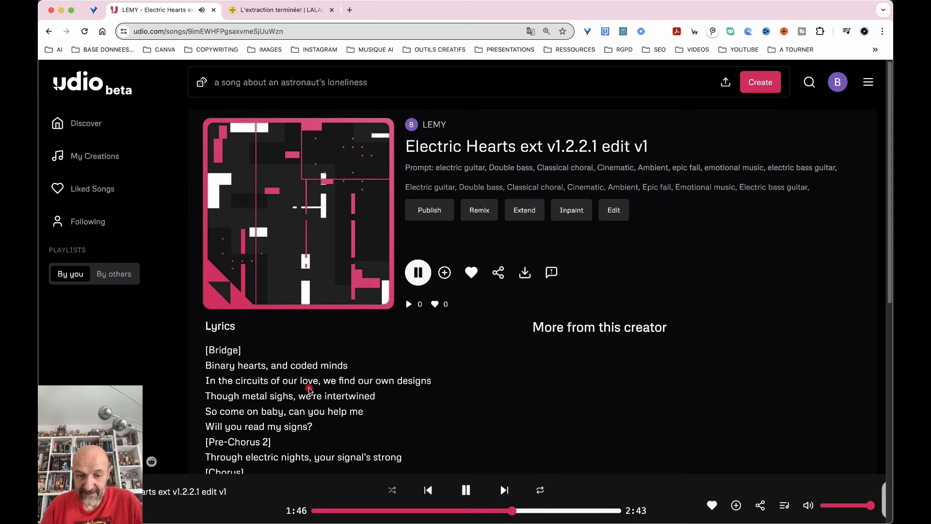
scroll(309, 388, down, 10)
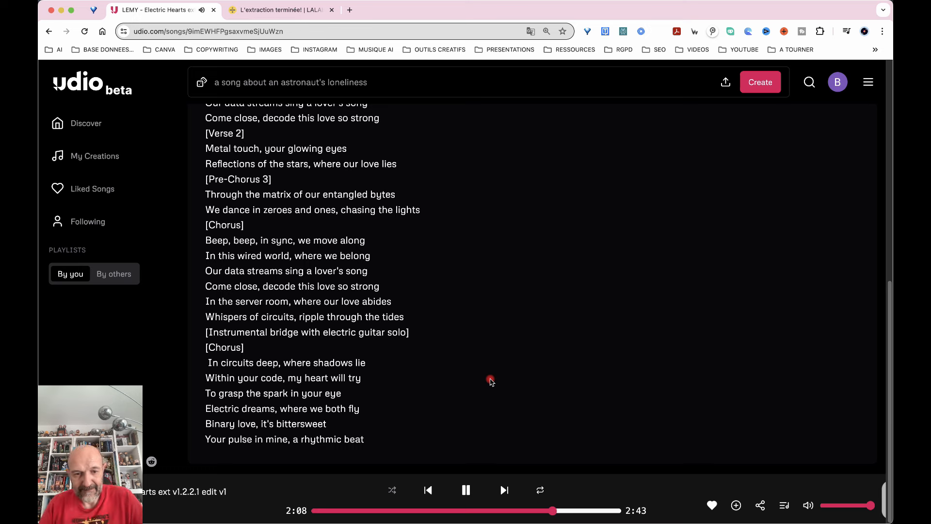
click(466, 491)
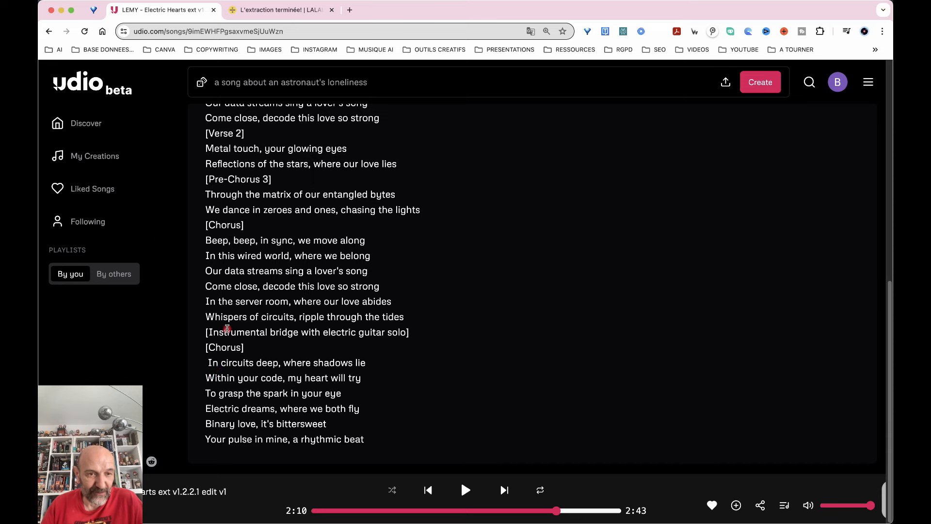
Play the newest Electric Hearts ext v1.2.2.1 edit v2 from about 1:38 and follow the song's final chorus lyrics.
click(81, 157)
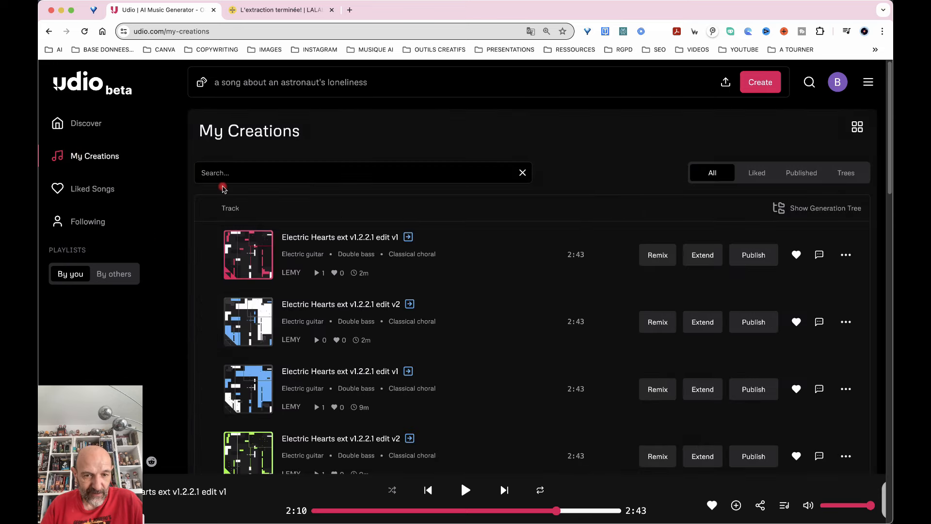
click(248, 321)
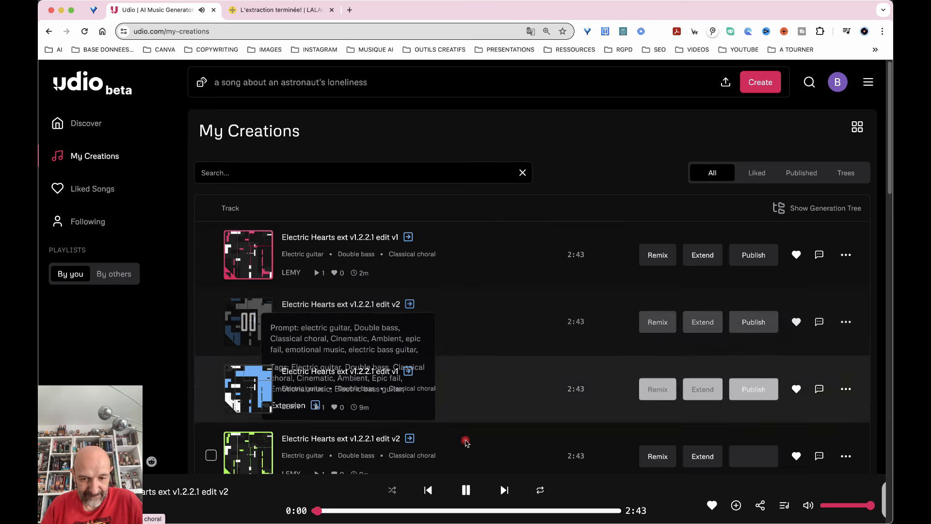
click(495, 511)
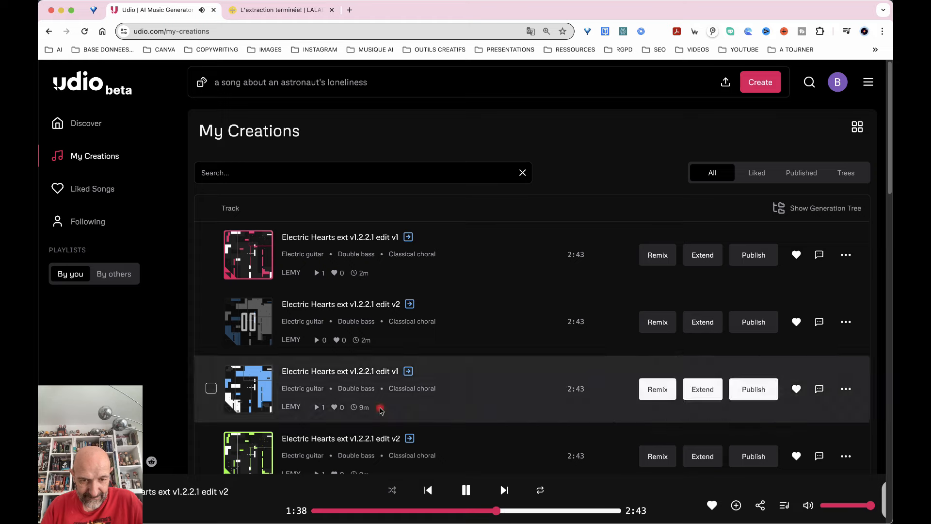
click(306, 305)
scroll(305, 307, down, 10)
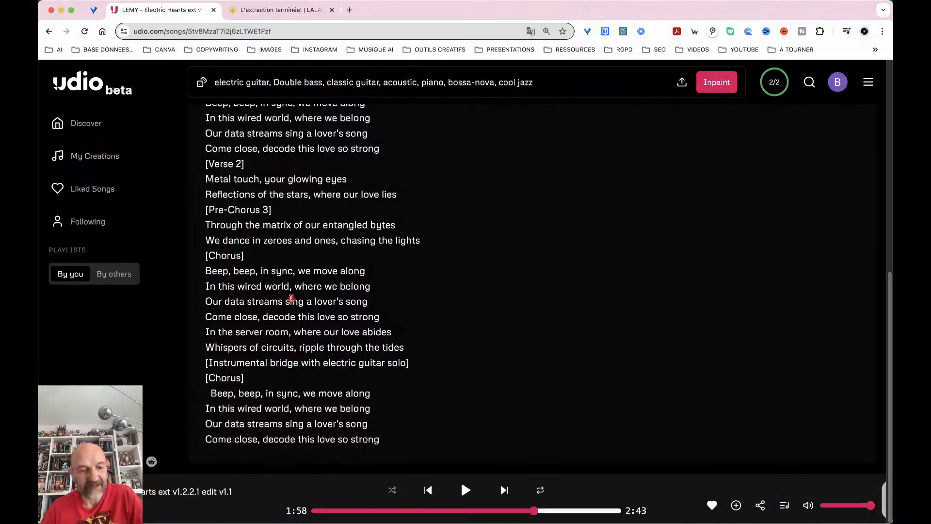
Start an extension of Electric Hearts ext v1.2.2.1 edit v1.1, review its settings and turn on Crop and extend.
scroll(306, 202, up, 10)
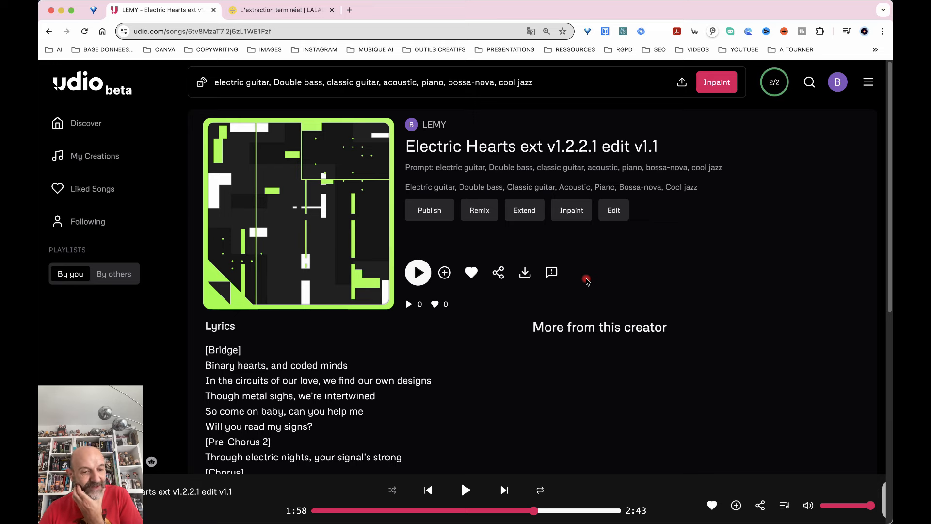
click(524, 210)
scroll(578, 415, down, 3)
scroll(578, 415, down, 2)
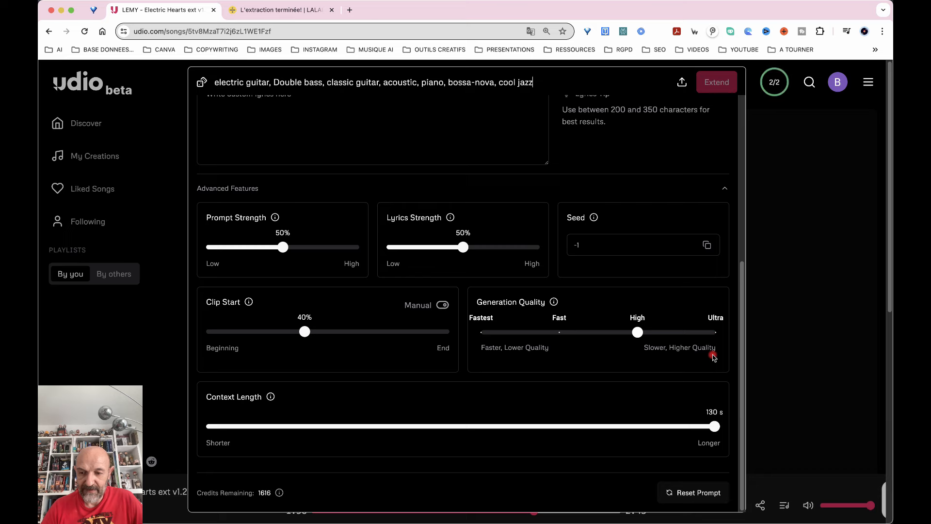
scroll(558, 203, up, 5)
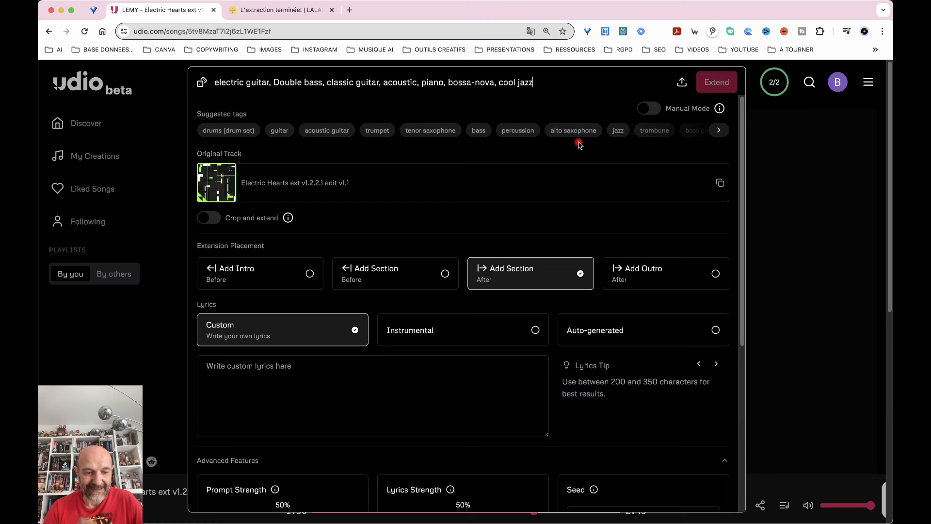
click(217, 219)
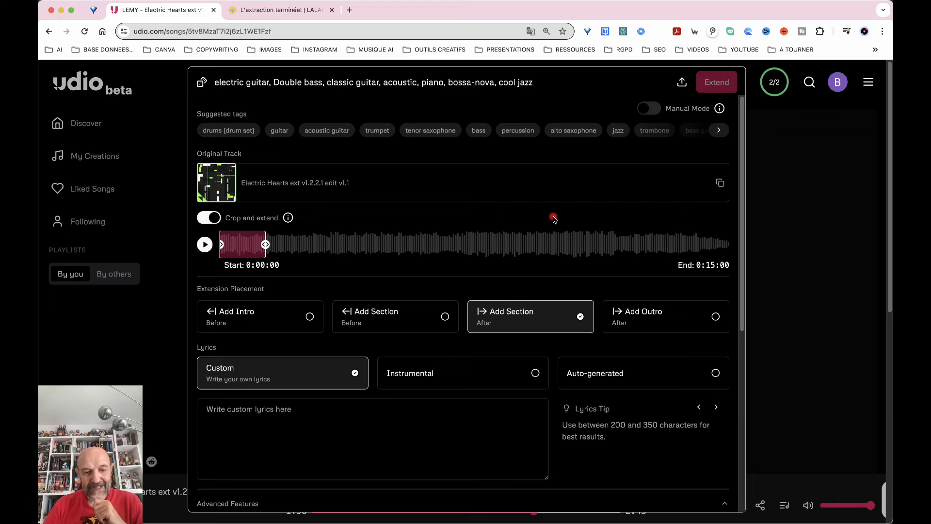
Set the extension's Lyrics Strength and Prompt Strength to 47% each.
scroll(494, 349, down, 5)
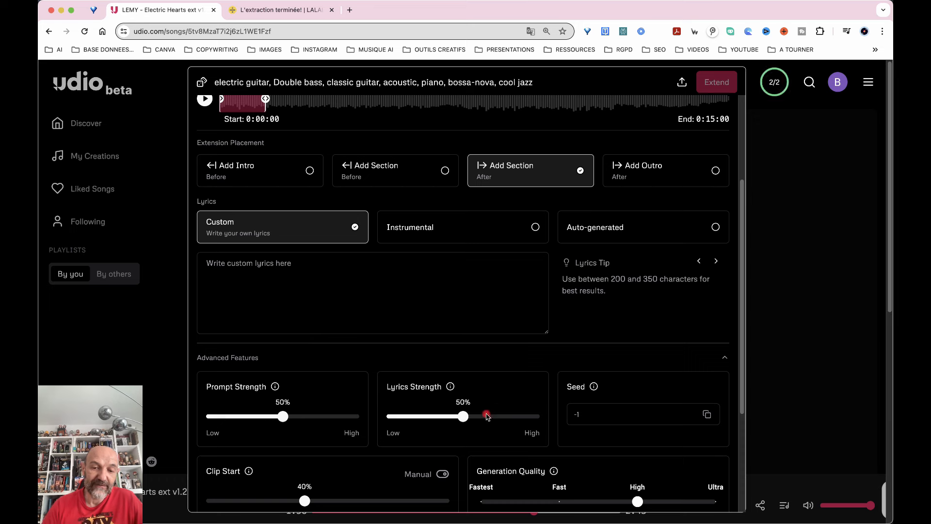
mouse_move(464, 420)
mouse_down()
mouse_move(548, 418)
mouse_move(458, 418)
mouse_up()
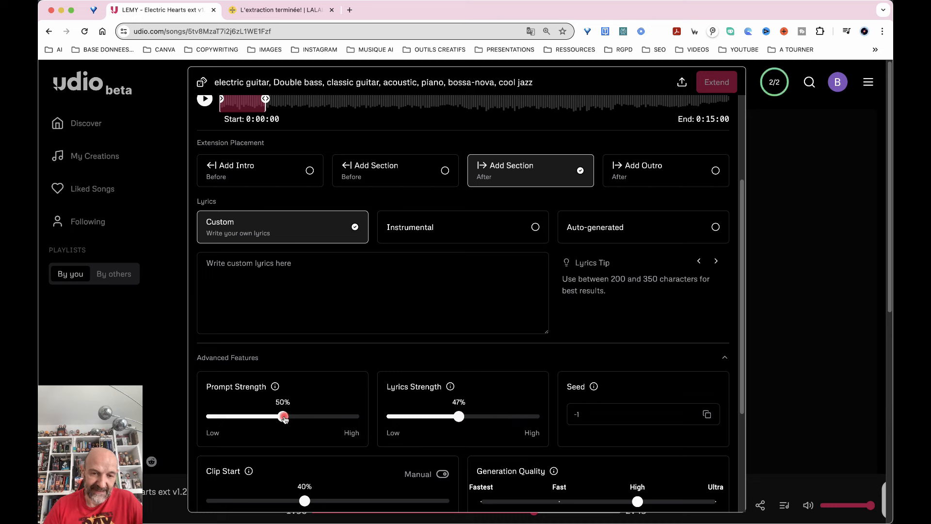
mouse_move(284, 419)
mouse_down()
mouse_move(296, 418)
mouse_move(279, 427)
mouse_up()
scroll(579, 381, down, 3)
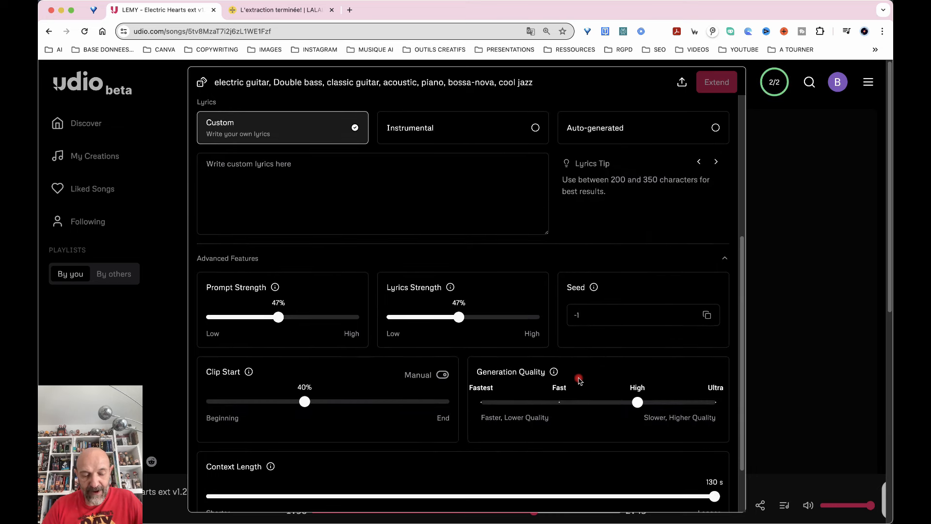
scroll(468, 230, up, 7)
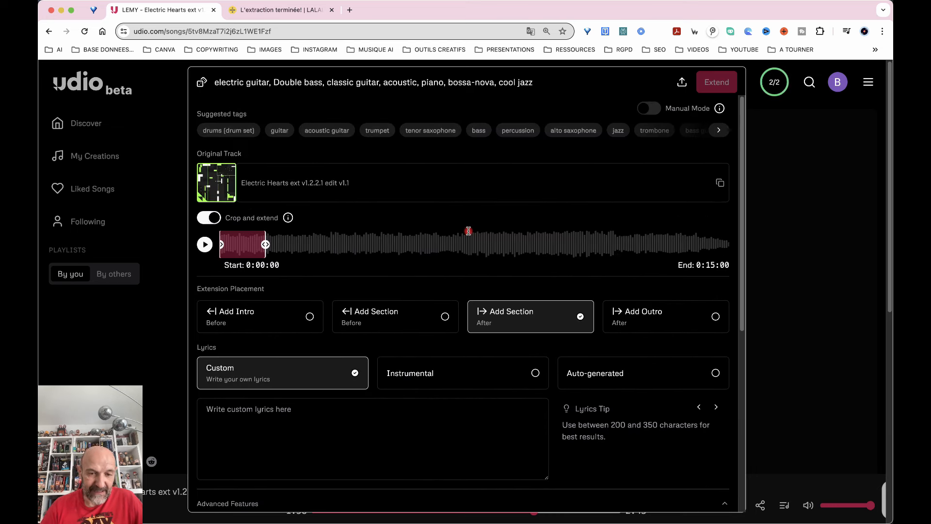